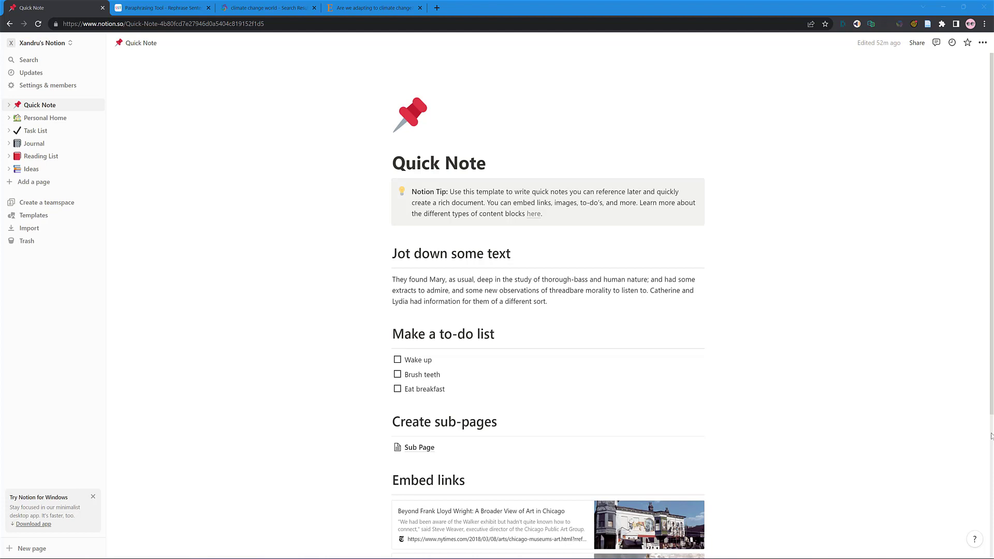
- View the Personal Home page, return to Quick Note and look through its template sections
click(37, 117)
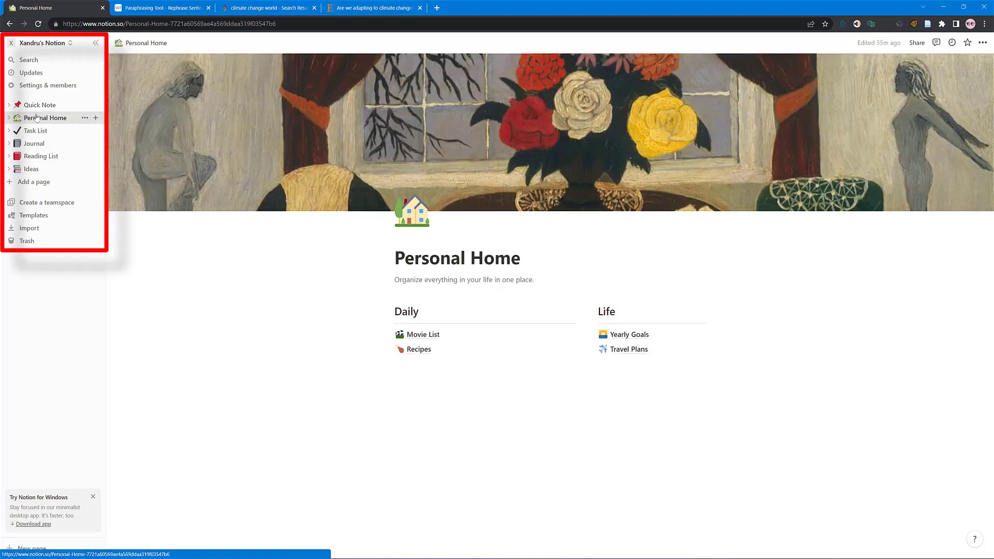
click(37, 105)
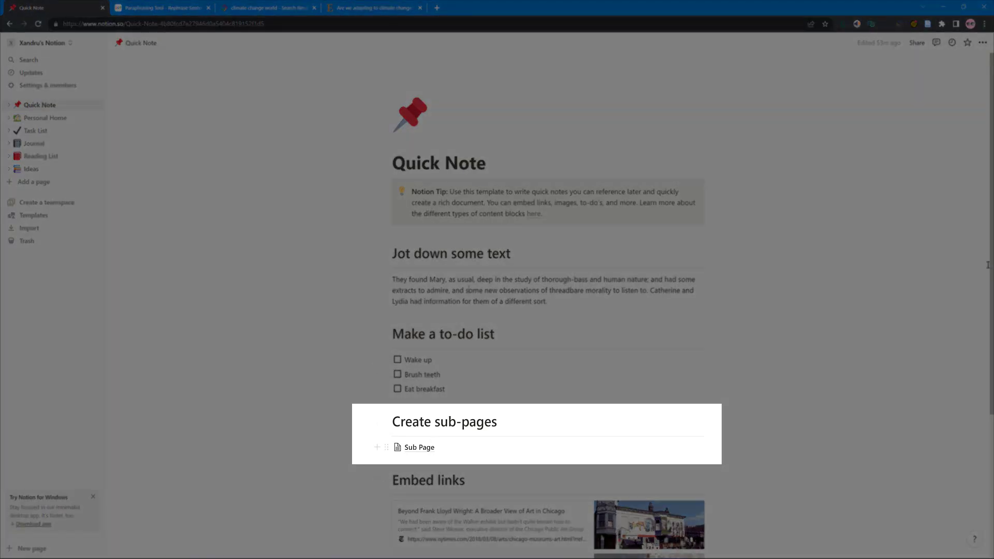
scroll(519, 390, down, 4)
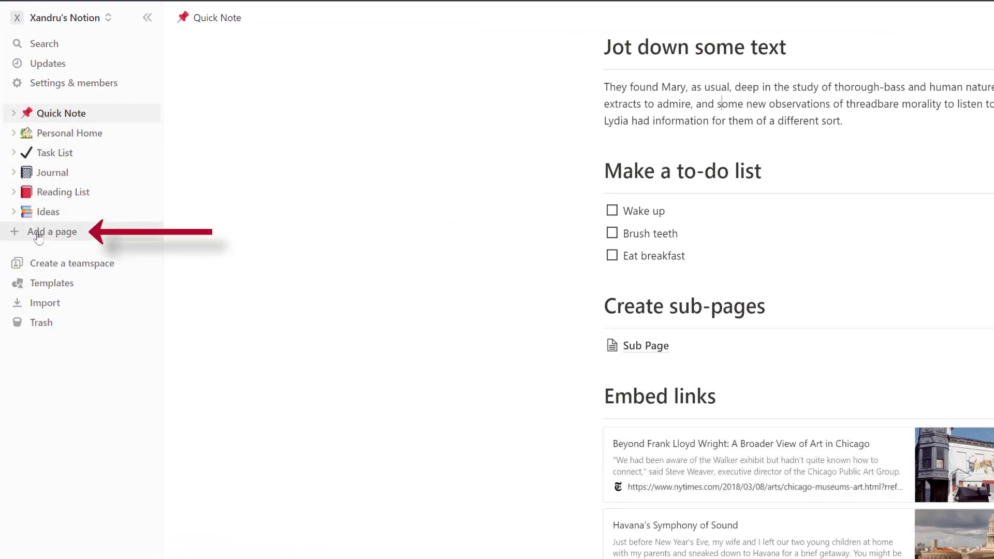
- Add a new page to the workspace and title it "Climate Change."
click(37, 234)
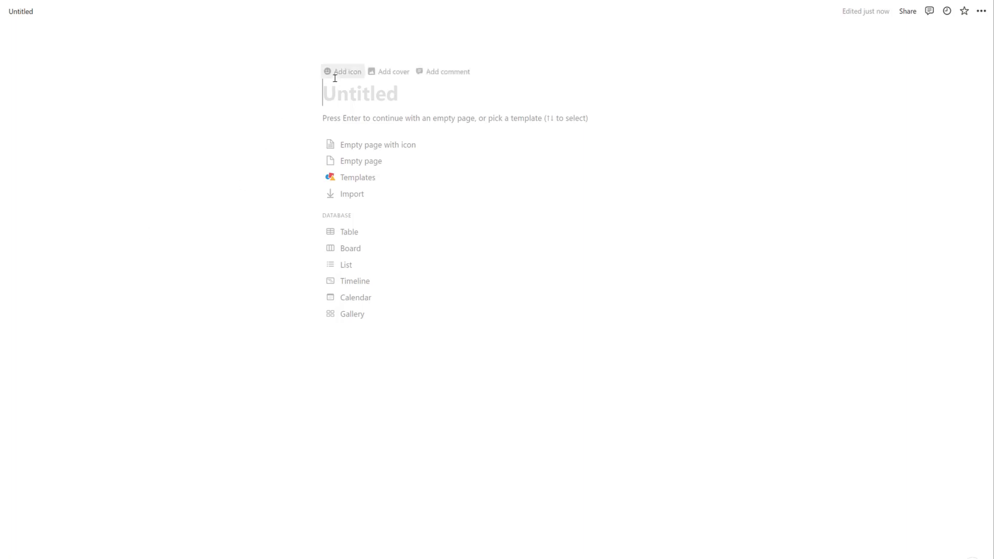
text(Climat)
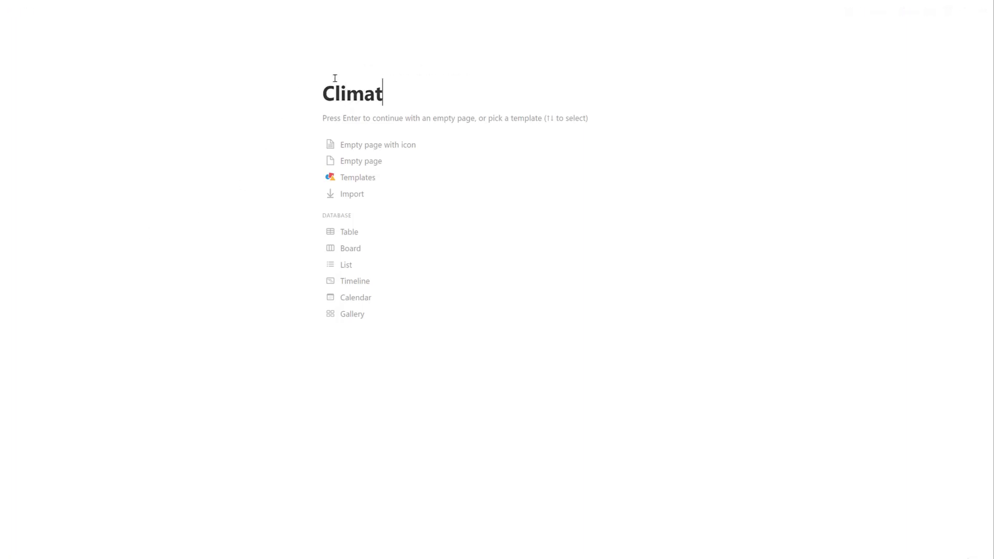
text(e Chang)
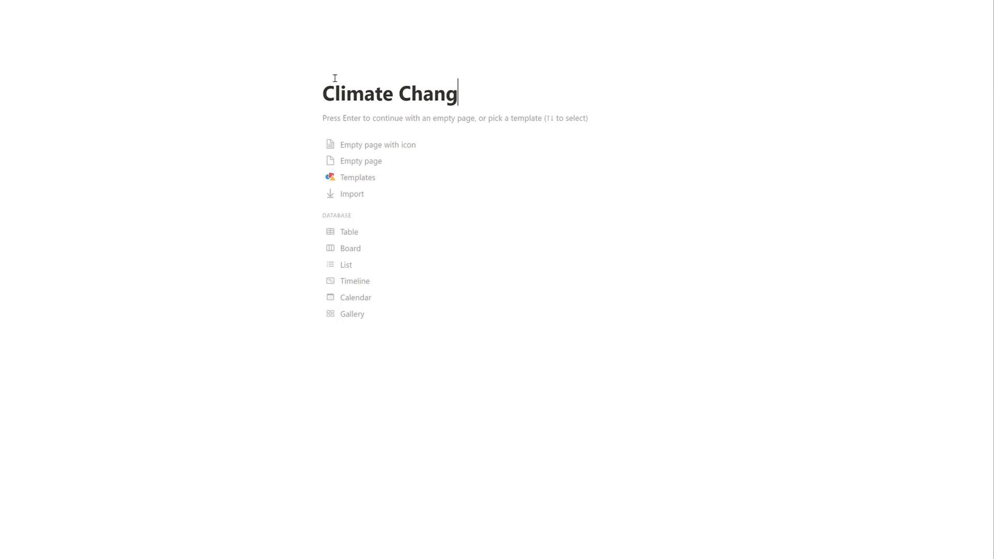
text(e.)
- Add an icon to the Climate Change page and set it to the umbrella with rain drops emoji
click(334, 72)
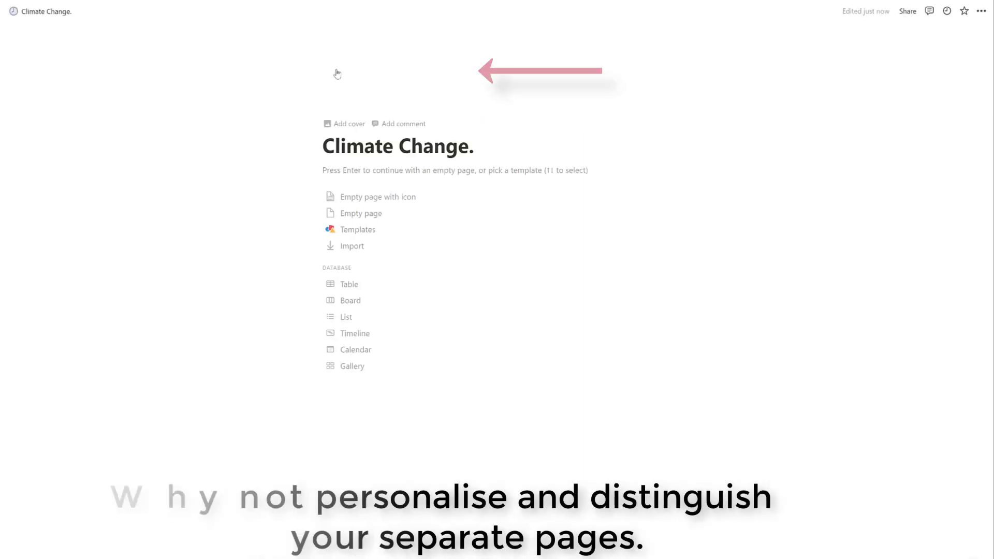
click(342, 99)
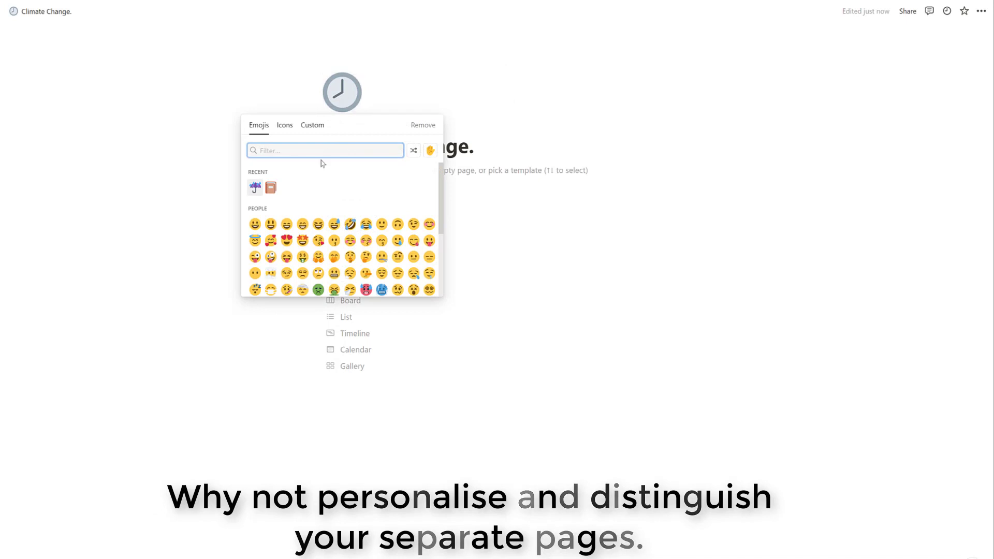
click(257, 187)
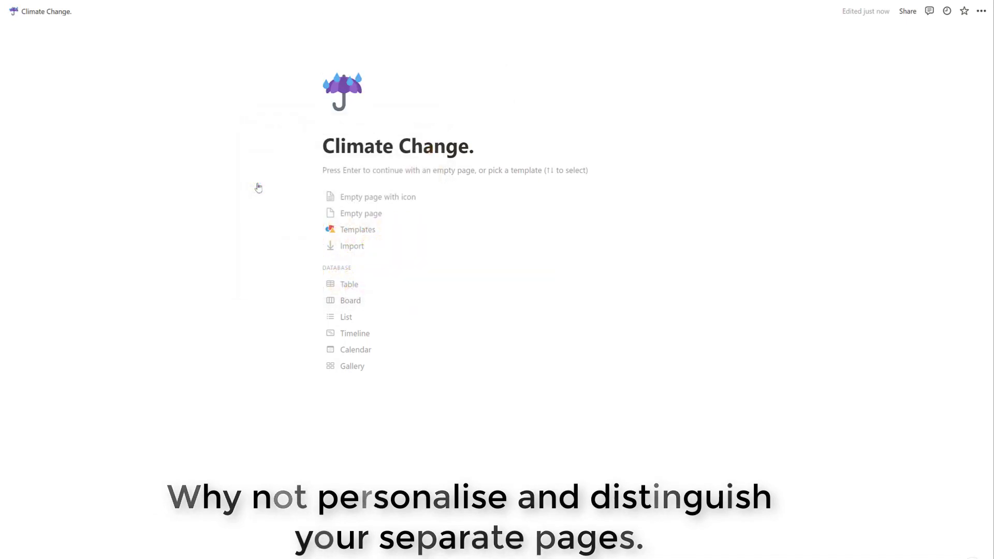
- Add a page cover, search Unsplash for "weather" and use the black-and-white storm cloud photo
mouse_move(430, 100)
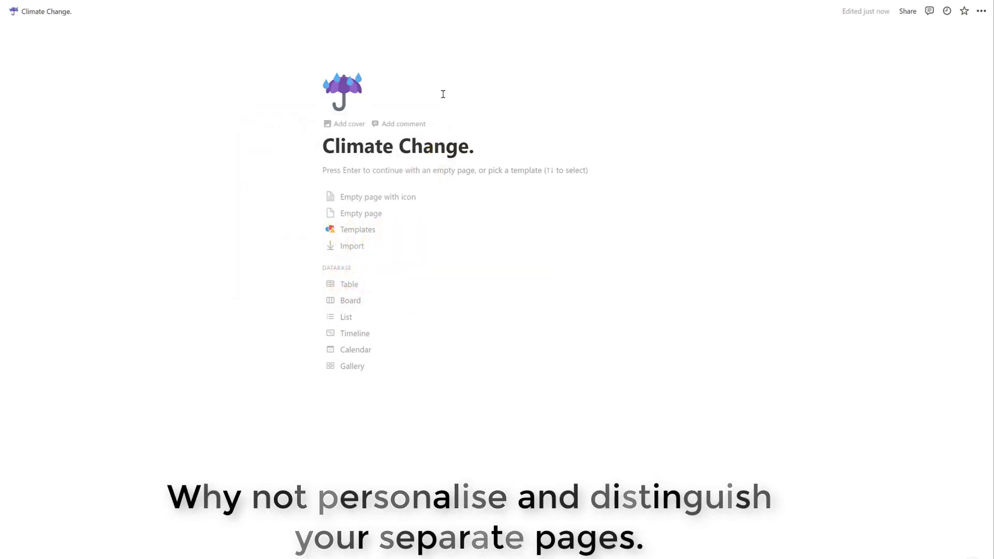
click(355, 124)
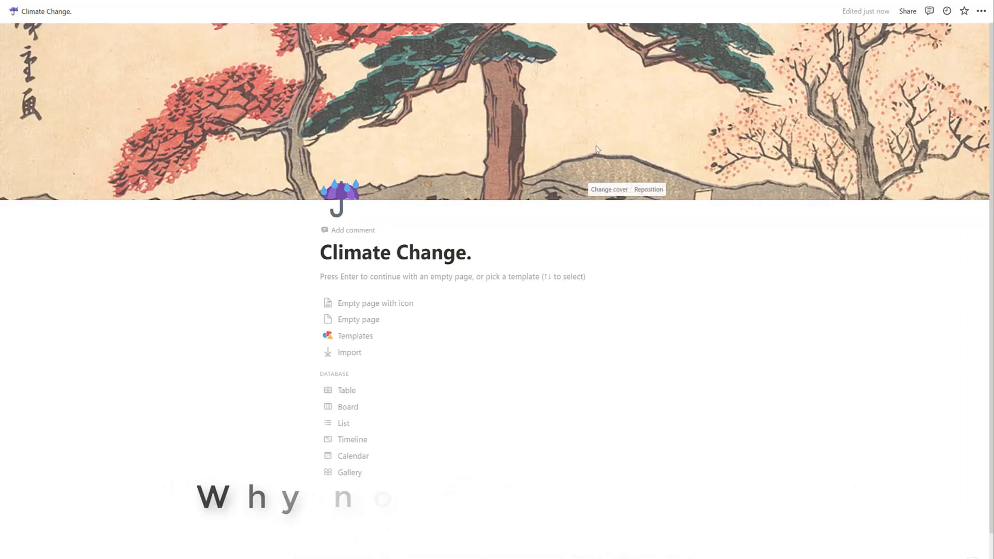
click(609, 189)
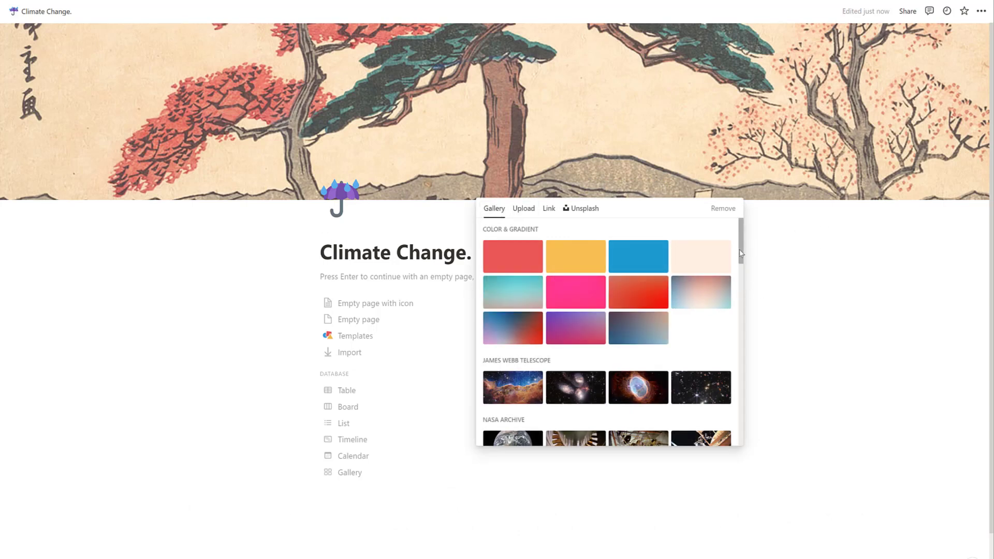
drag(741, 253, 740, 228)
click(586, 212)
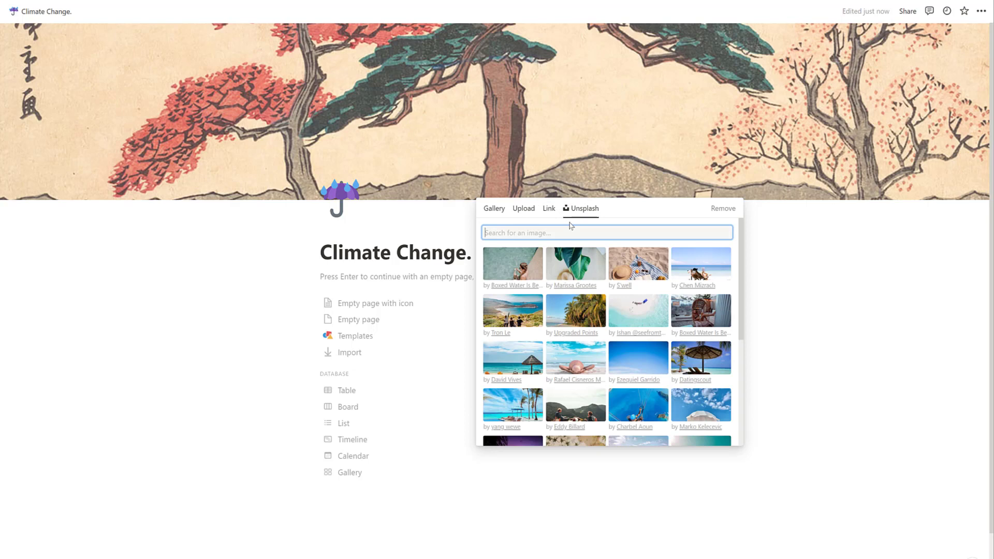
text(weather)
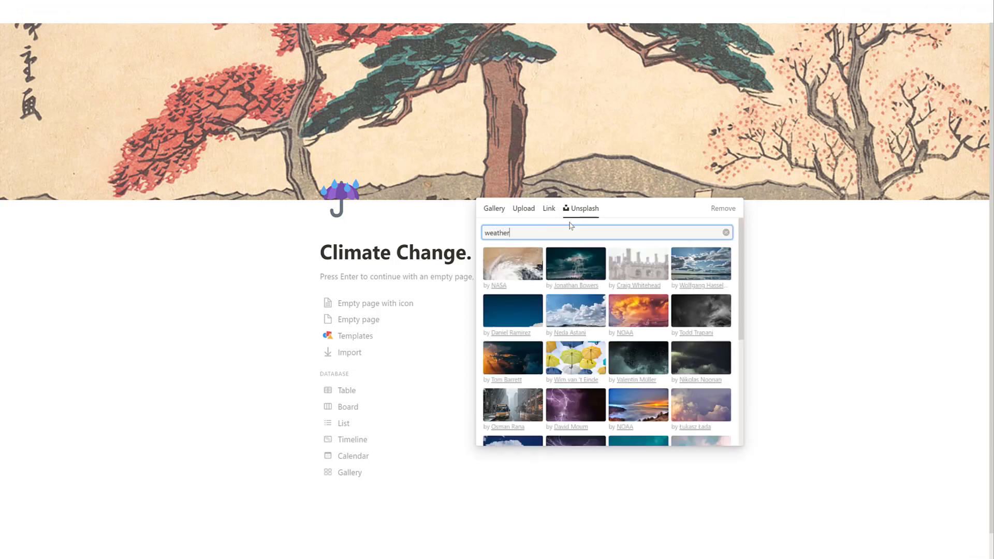
click(573, 268)
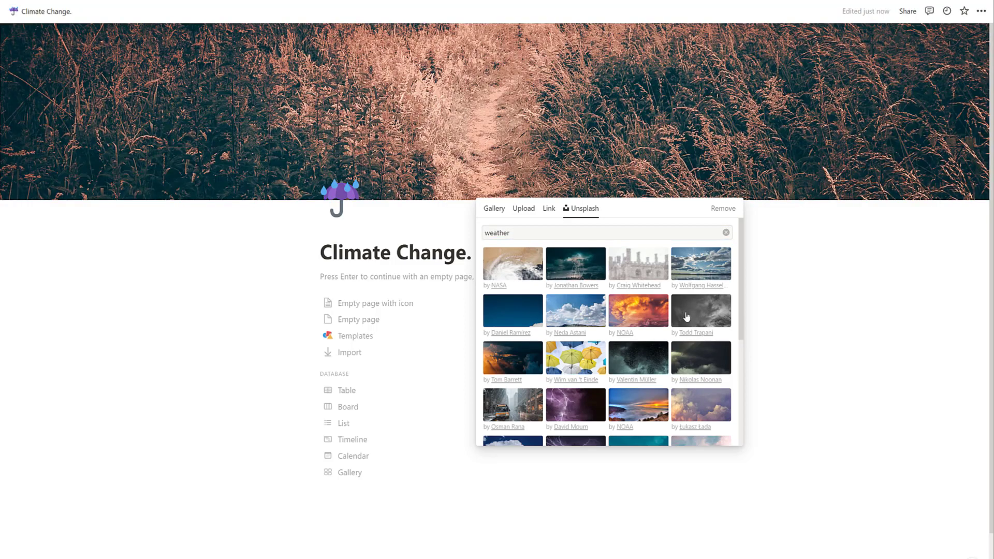
click(713, 302)
click(810, 305)
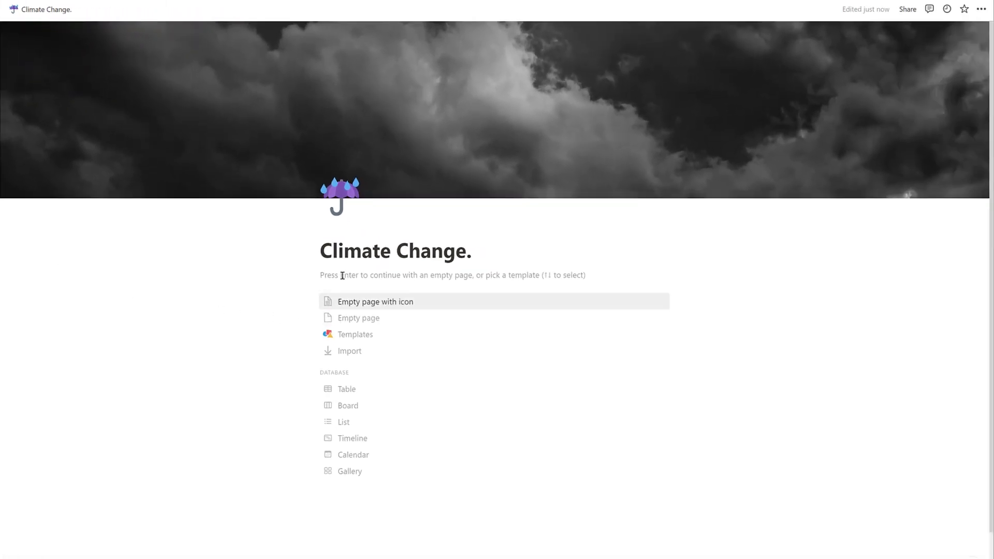
- Start the empty page body with an image block and upload the Essay Plan picture from the Desktop
click(343, 275)
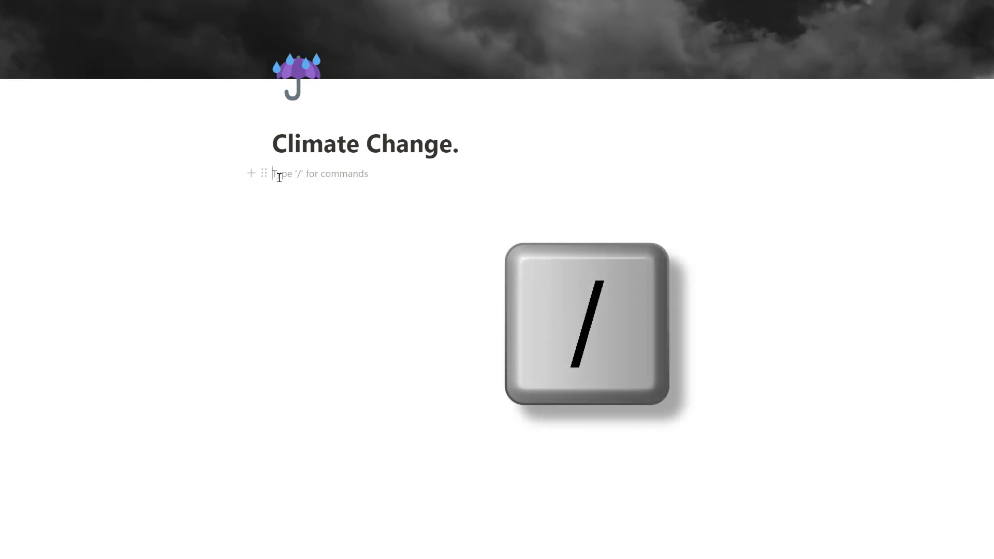
text(/)
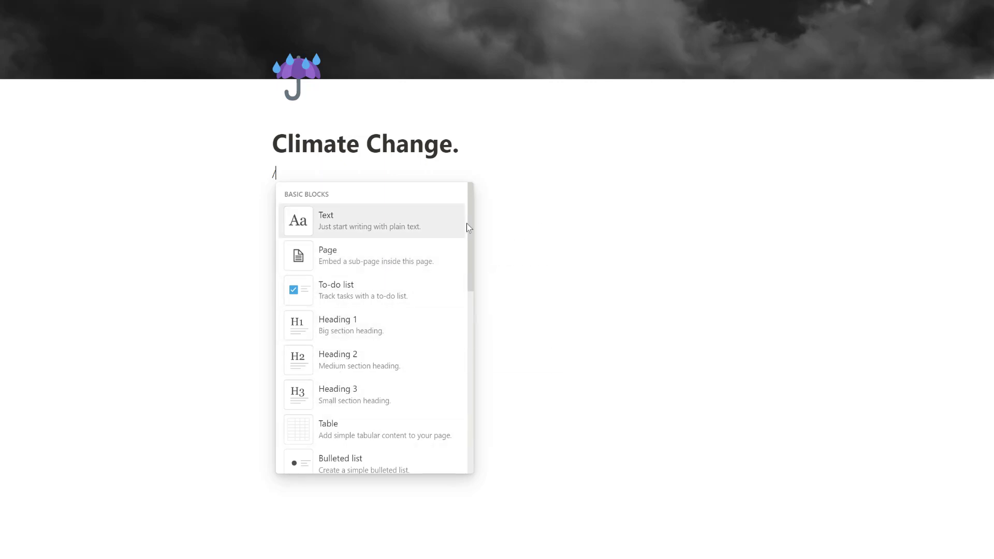
drag(470, 230, 472, 317)
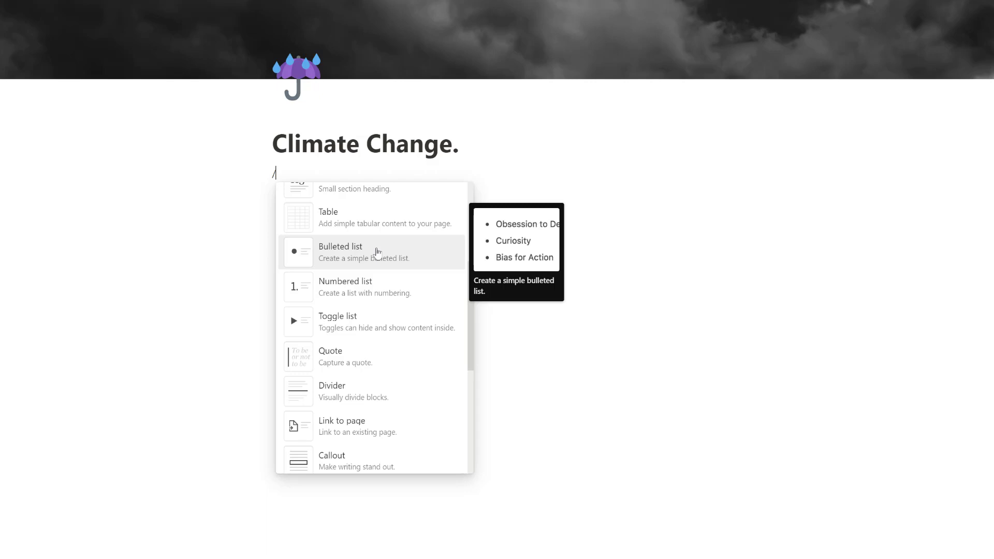
scroll(462, 447, down, 6)
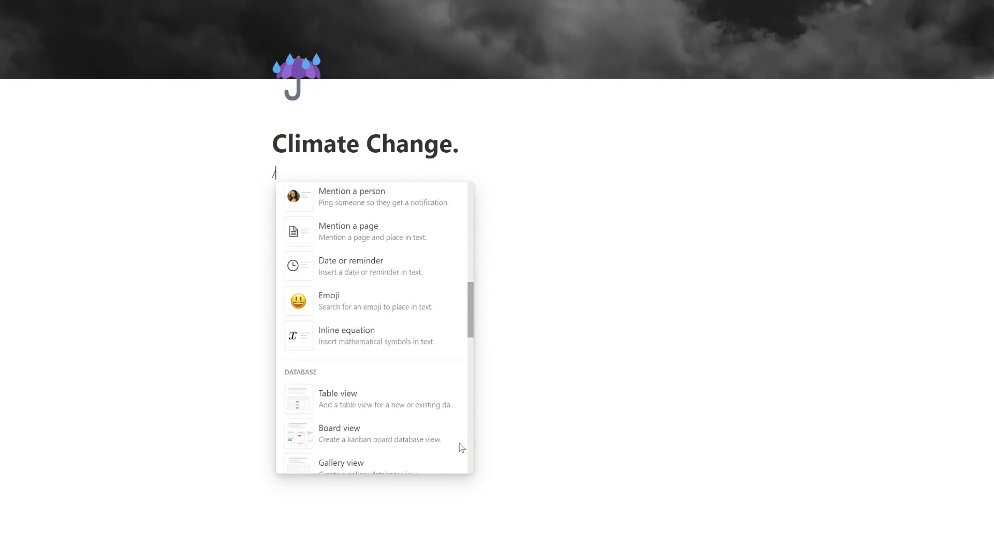
scroll(460, 449, down, 3)
scroll(471, 363, down, 1)
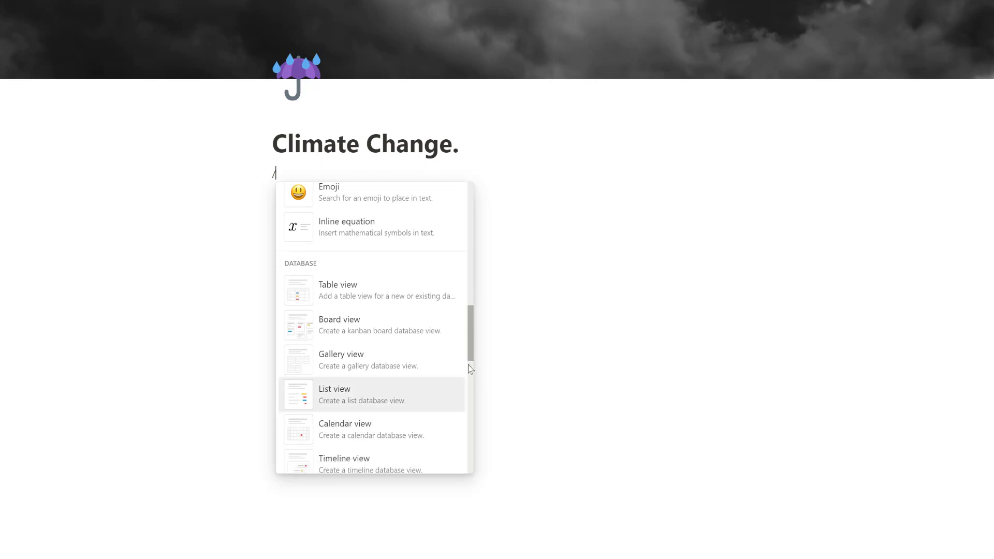
scroll(470, 368, down, 5)
click(343, 268)
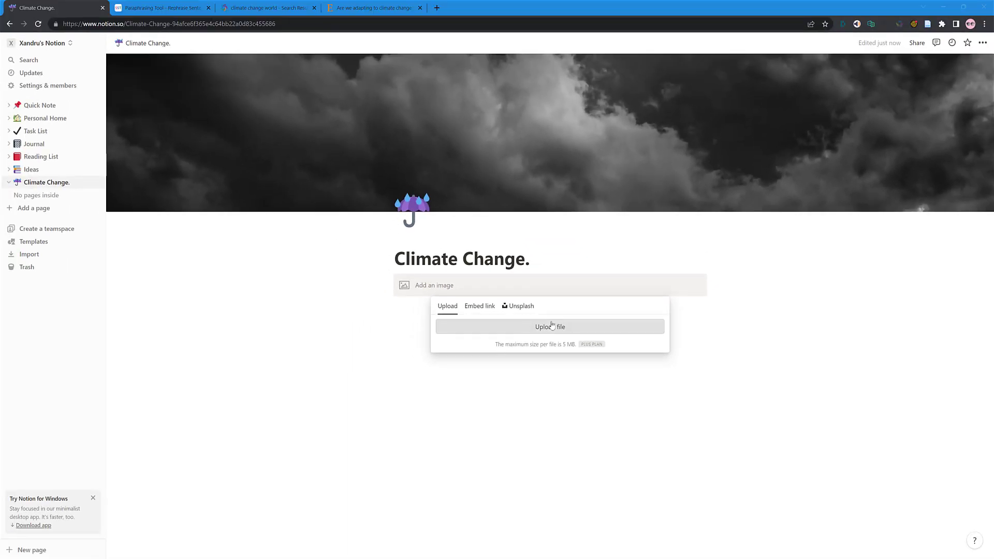
click(491, 245)
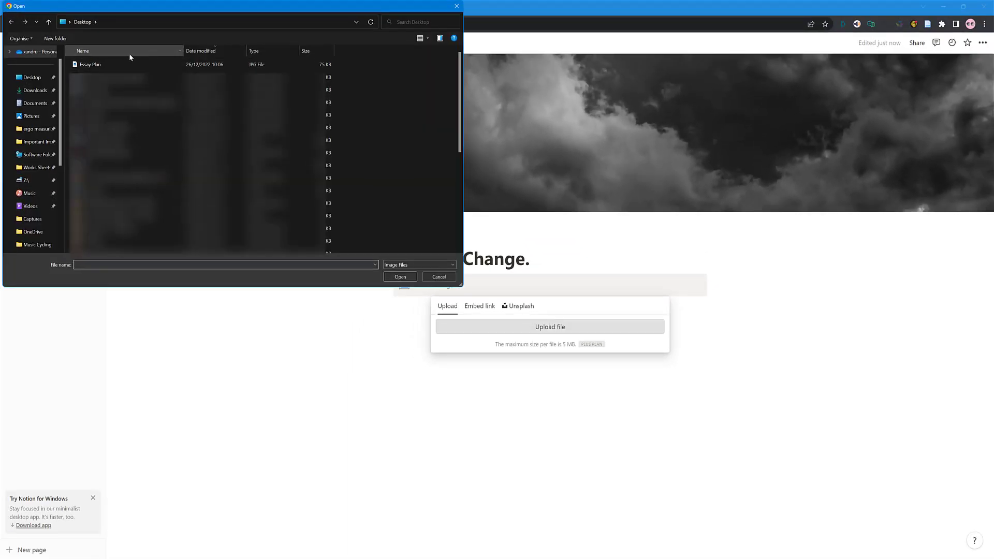
double_click(97, 64)
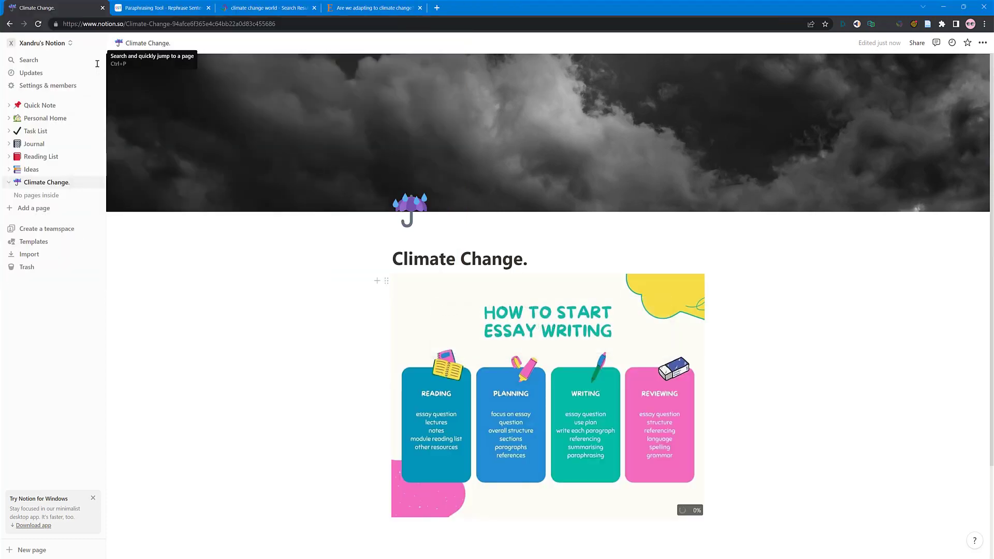
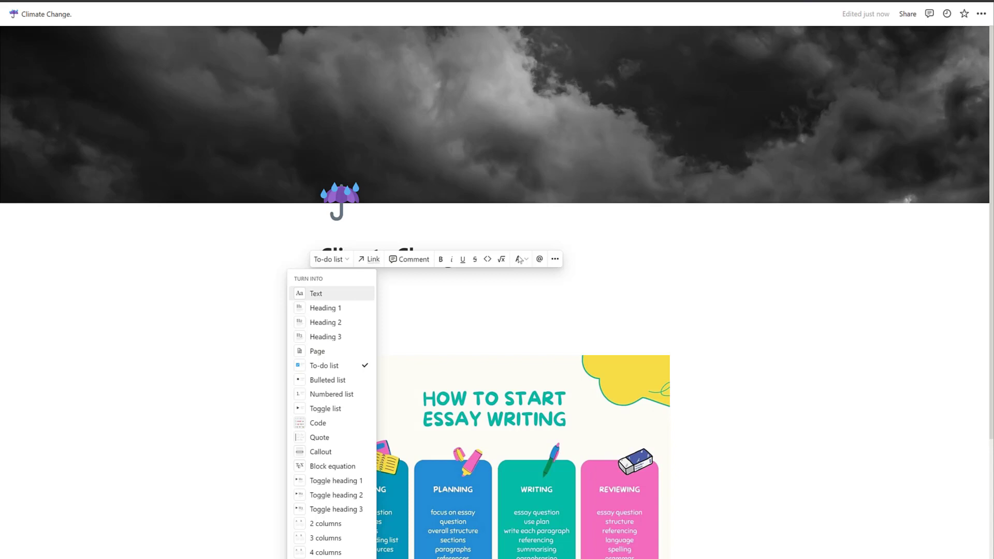
- Set the color of the "Reading" to-do item to Blue
click(555, 259)
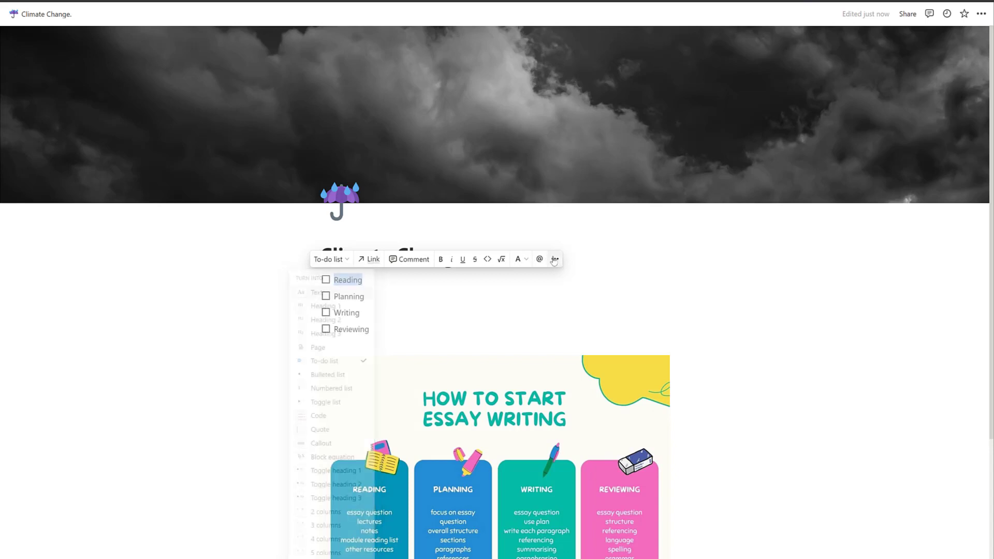
click(554, 259)
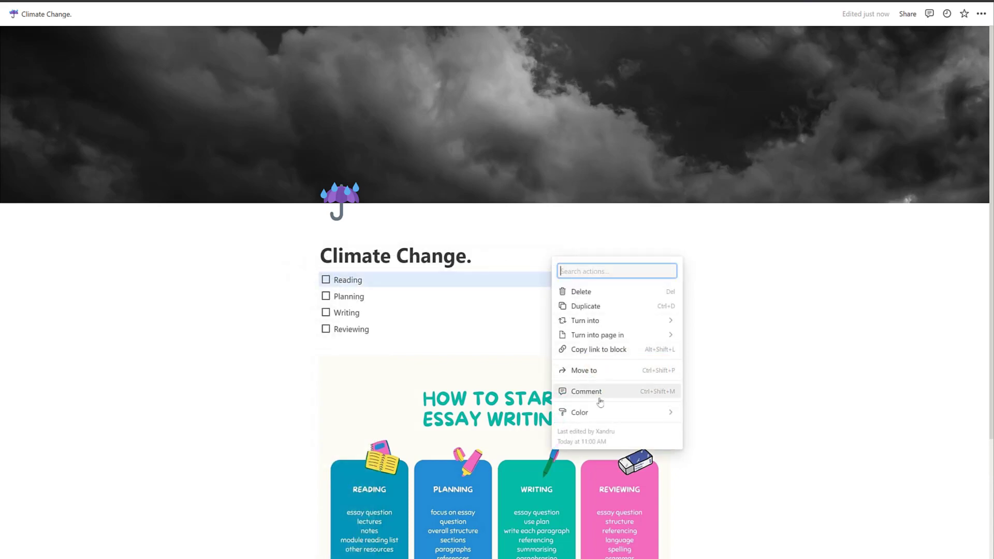
mouse_move(599, 413)
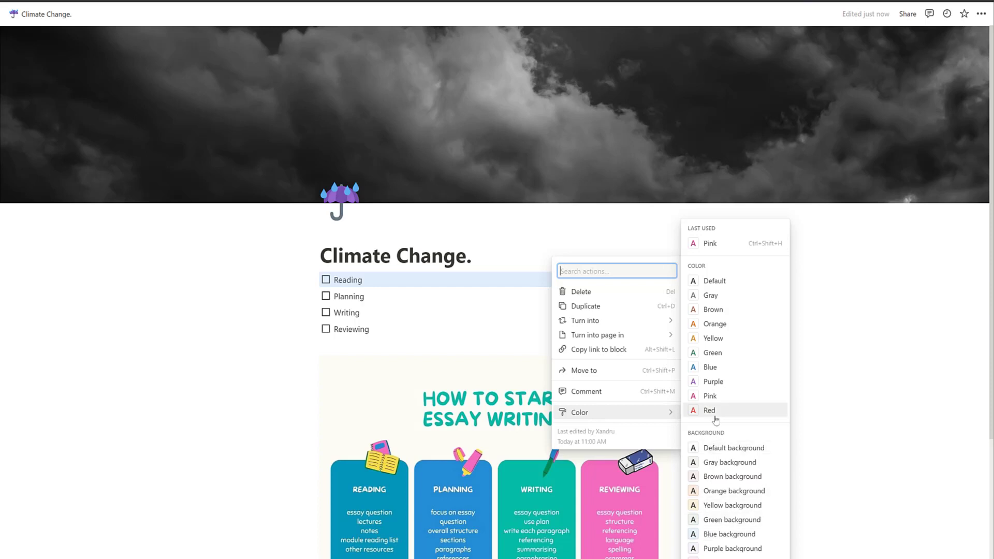
click(713, 367)
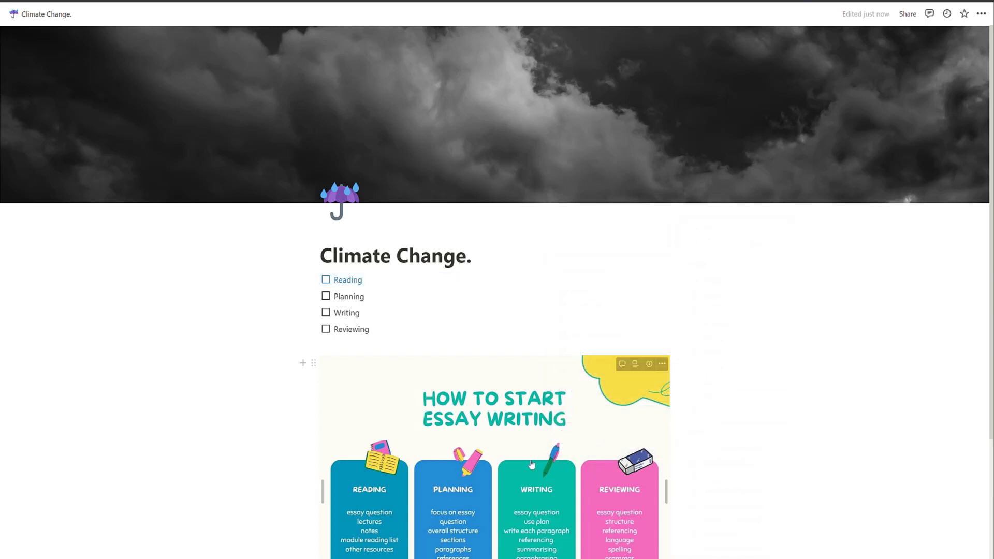
- Give the "Planning" to-do item a Blue background
double_click(350, 298)
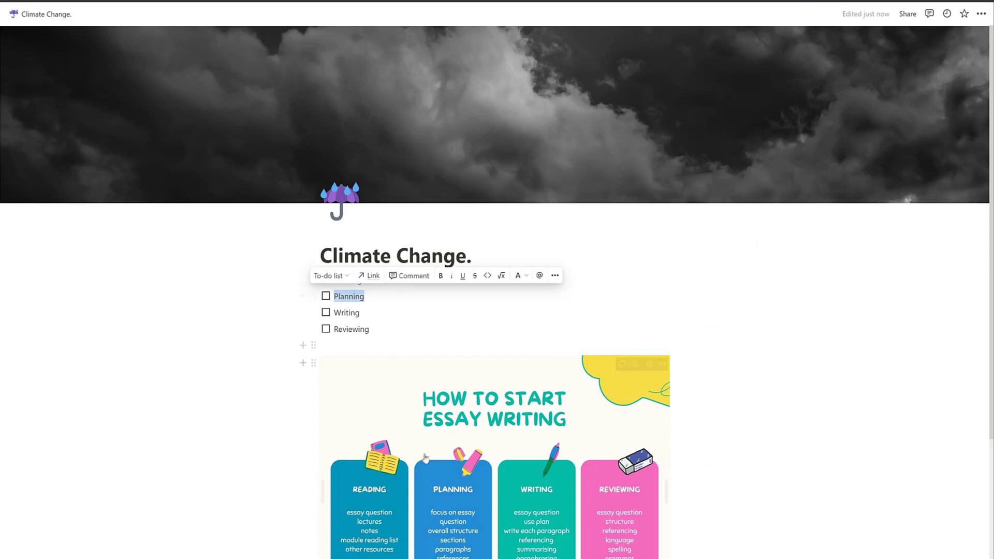
click(555, 277)
mouse_move(622, 433)
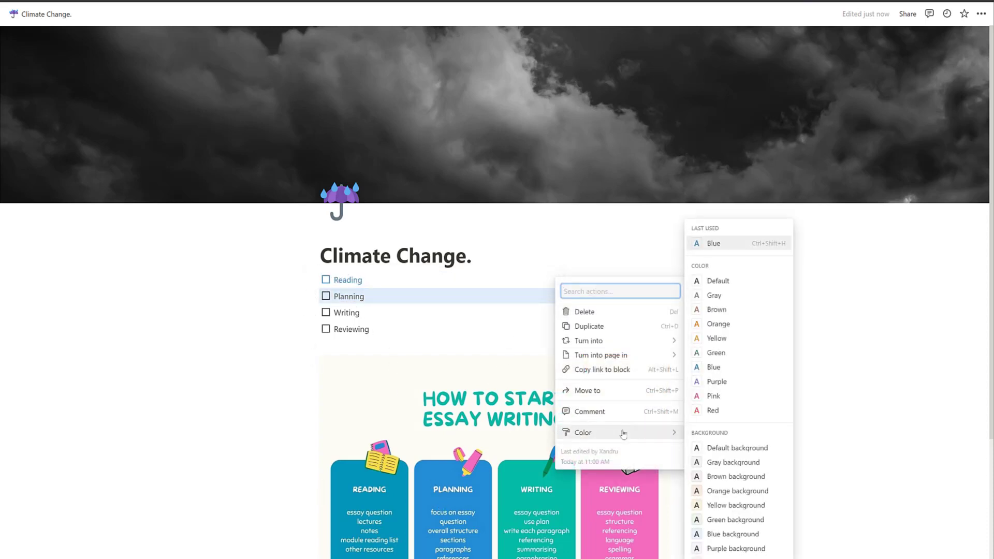
click(727, 536)
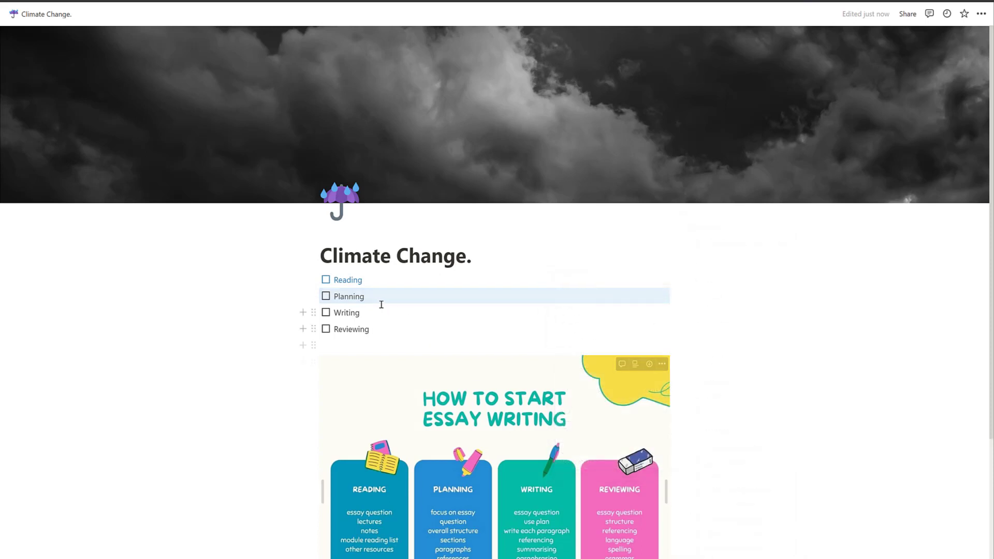
- Set the text color of the "Writing" to-do item to Green
double_click(346, 312)
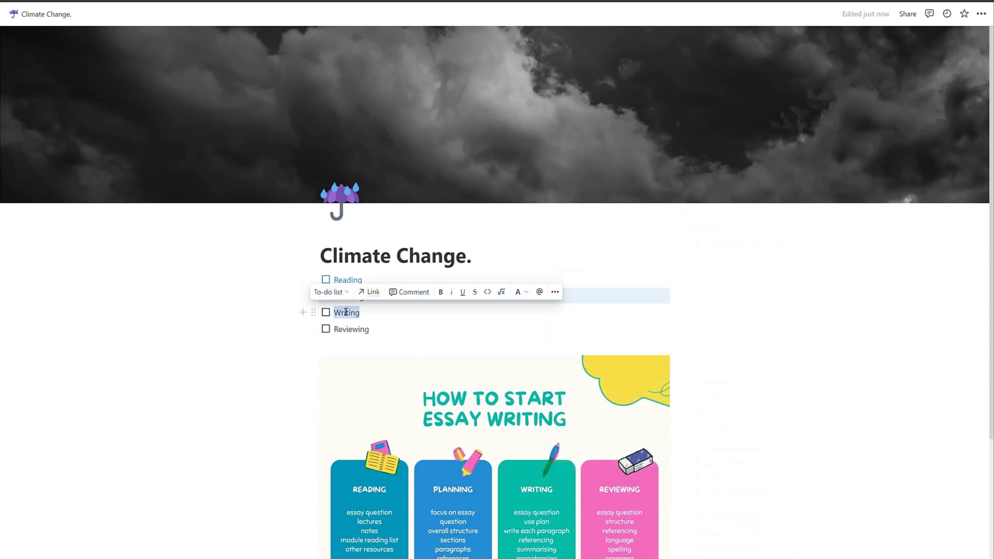
click(555, 292)
mouse_move(657, 446)
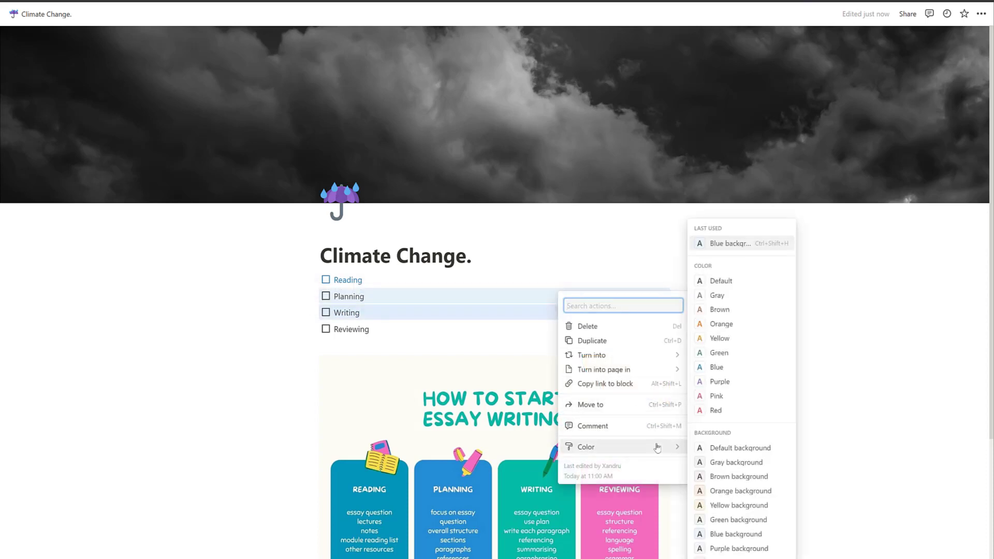
click(717, 367)
- Set the text color of the "Reviewing" to-do item to Pink
double_click(355, 330)
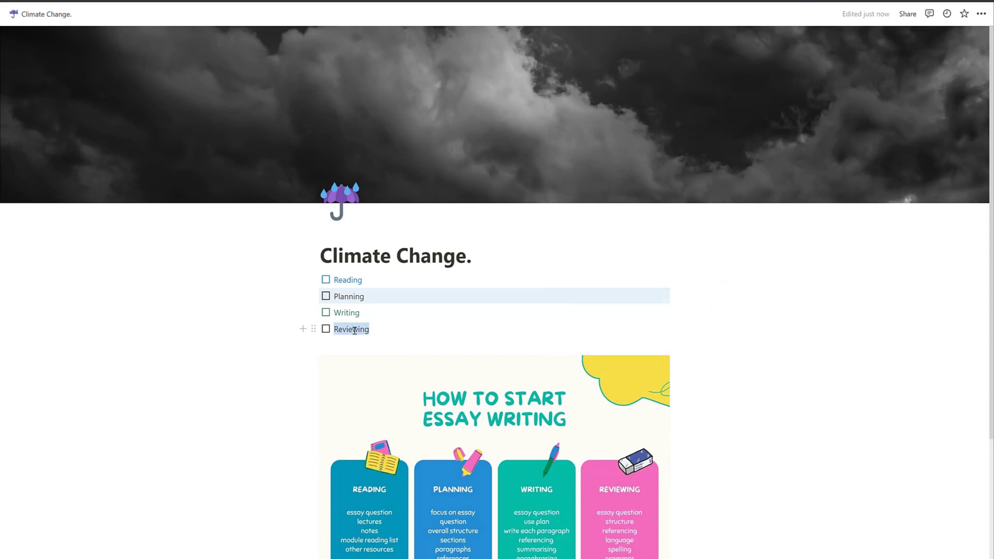
click(555, 309)
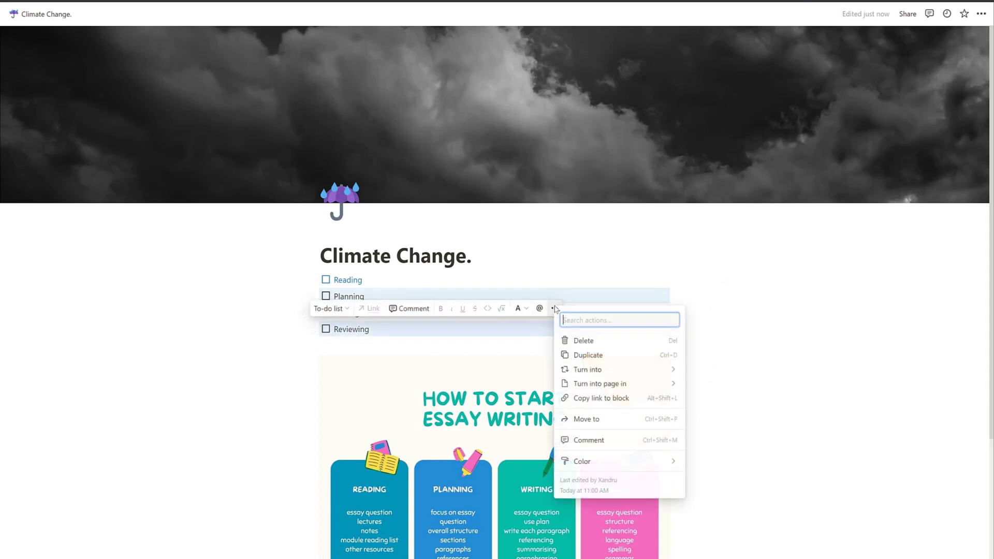
mouse_move(643, 462)
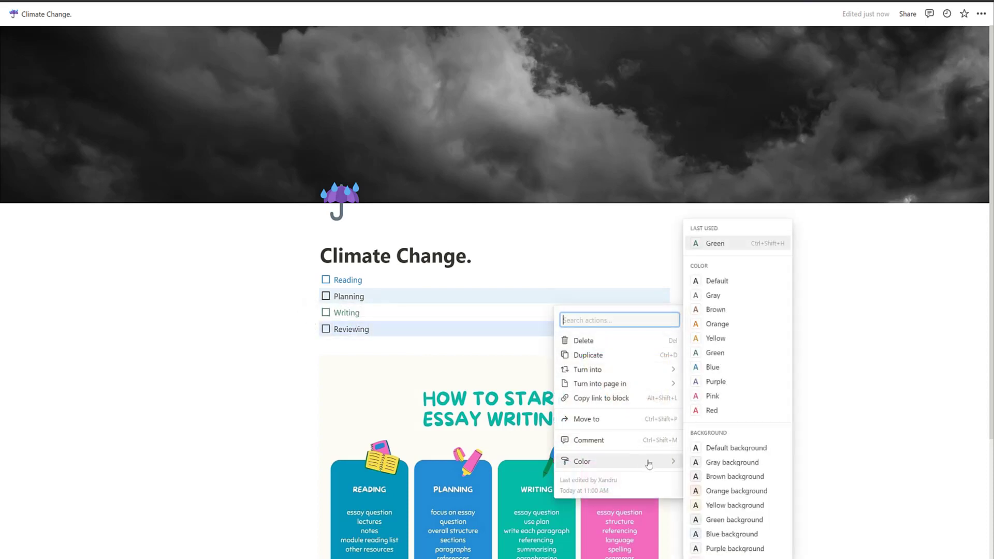
click(712, 396)
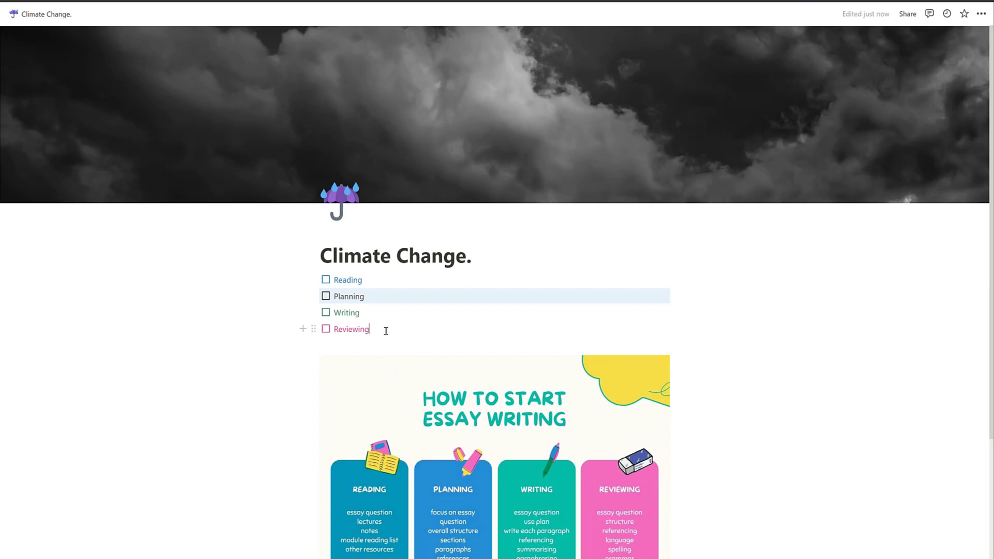
- Below the to-do list, add an empty to-do and a text block reading "How to approach climate change issues within the political landscape."
key(Return)
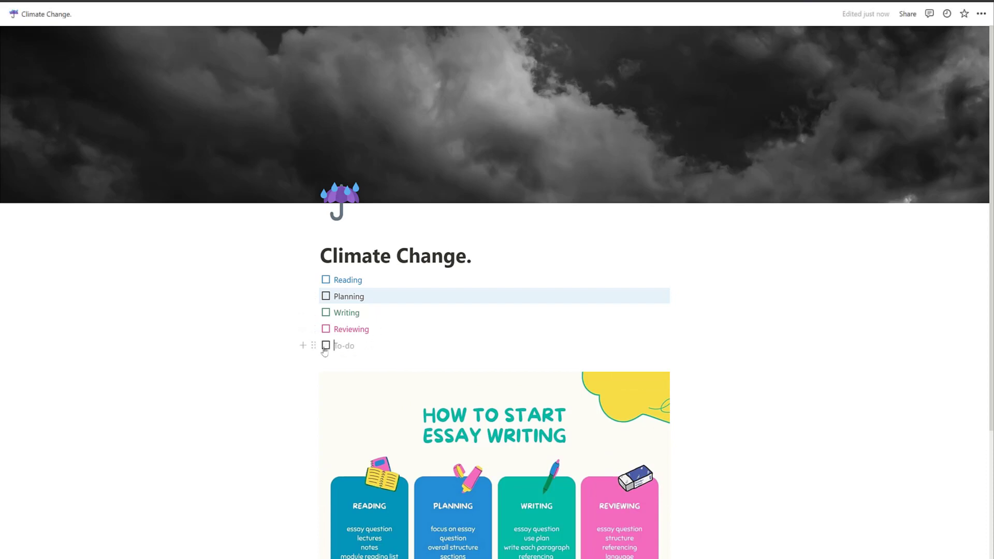
click(303, 347)
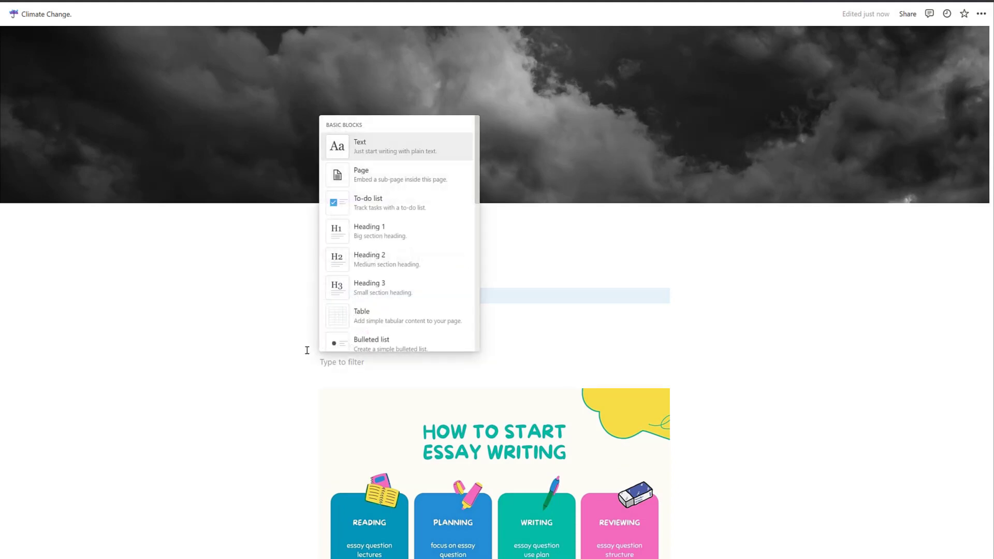
click(370, 150)
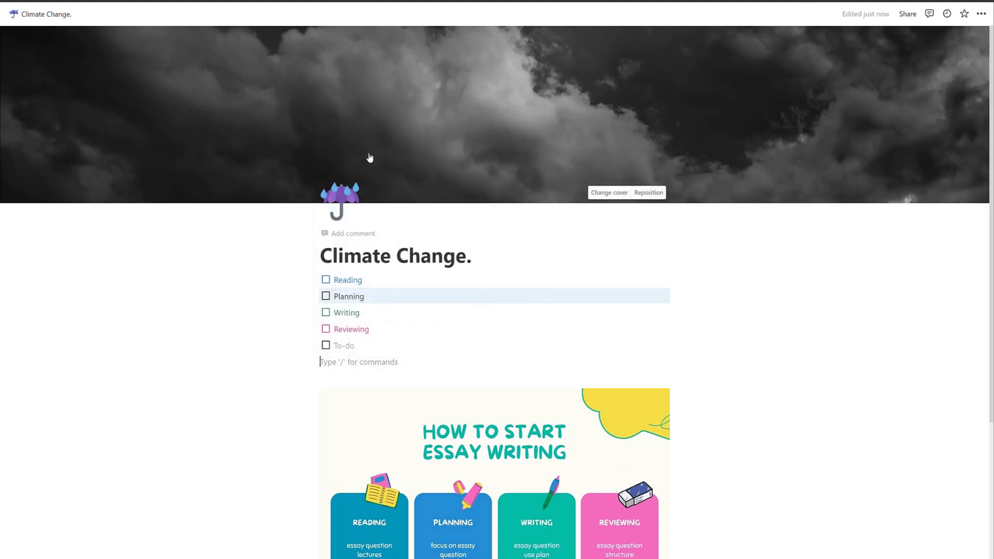
text(How to a)
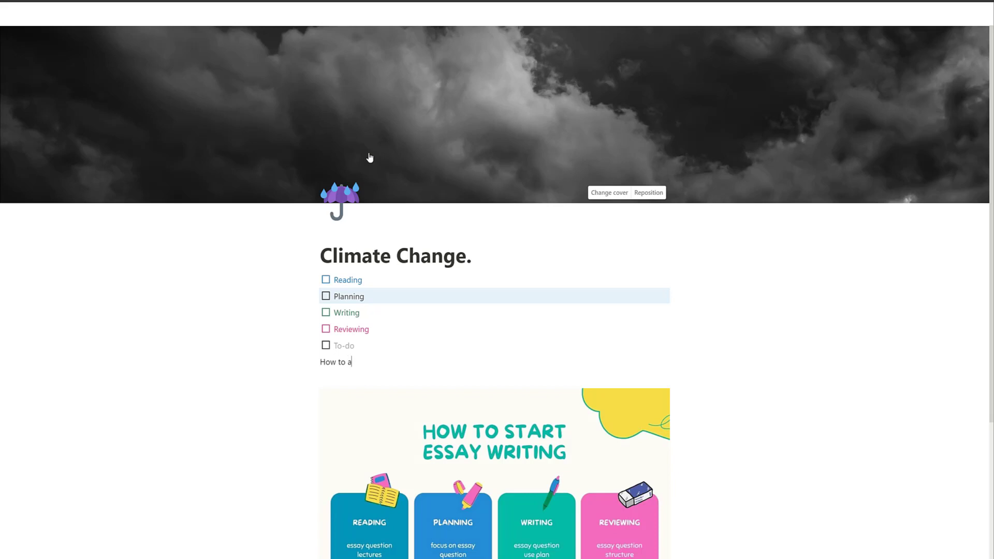
text(pproach climate change issues within )
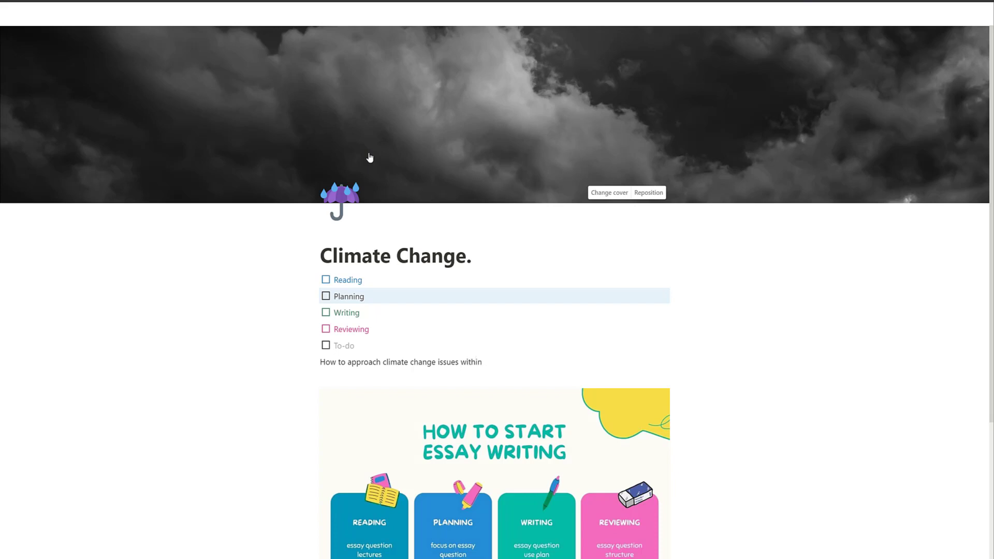
text(the political landscape.)
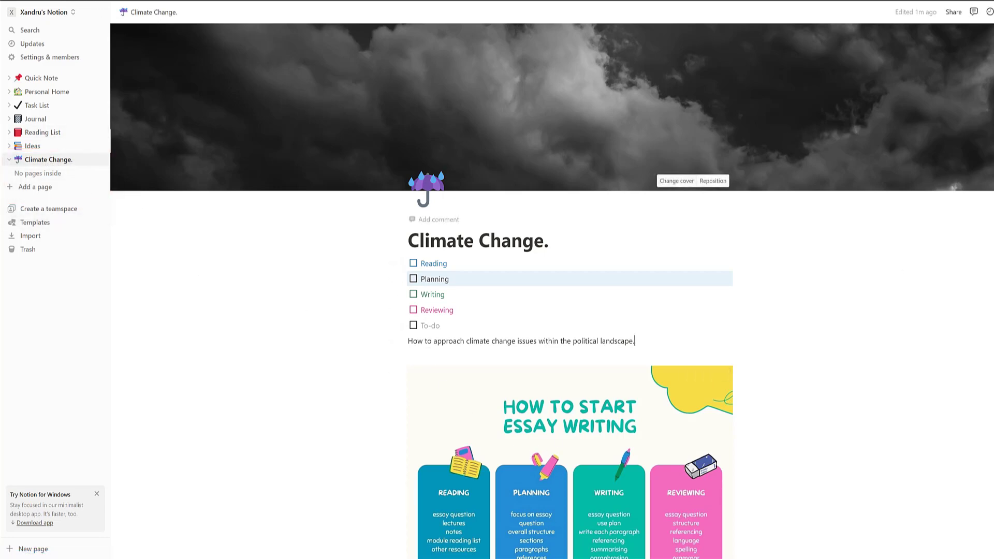
scroll(552, 290, down, 4)
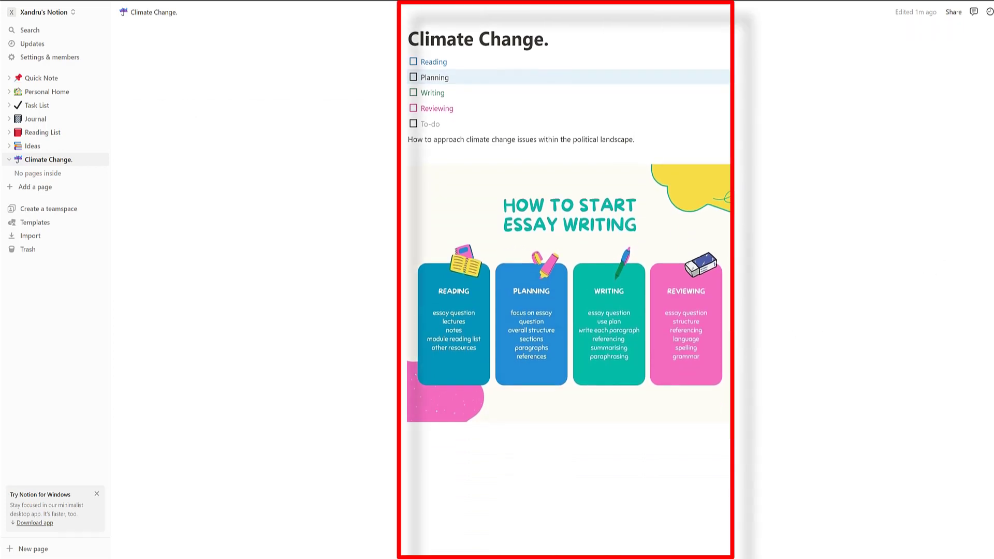
scroll(460, 439, down, 1)
click(460, 439)
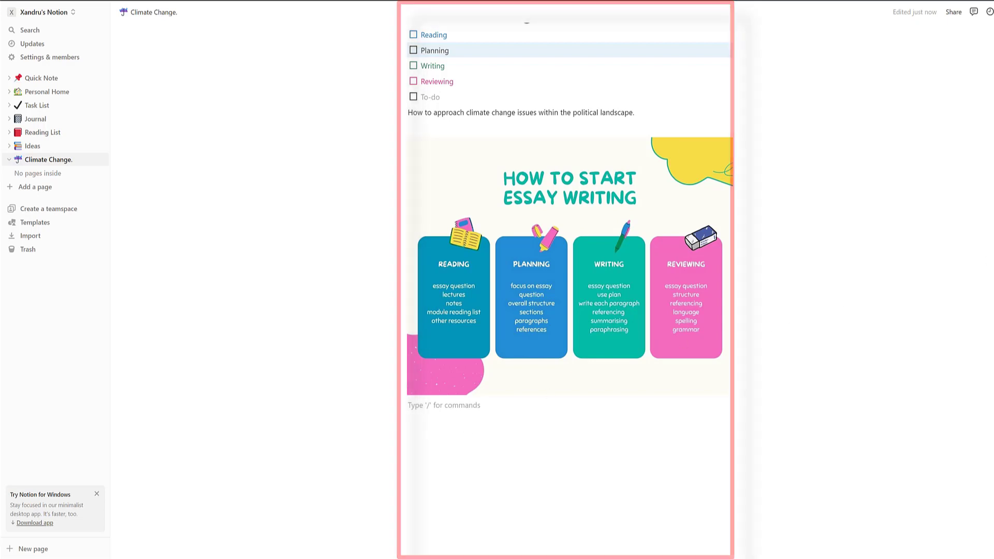
scroll(770, 324, up, 2)
scroll(551, 290, up, 3)
scroll(552, 290, down, 1)
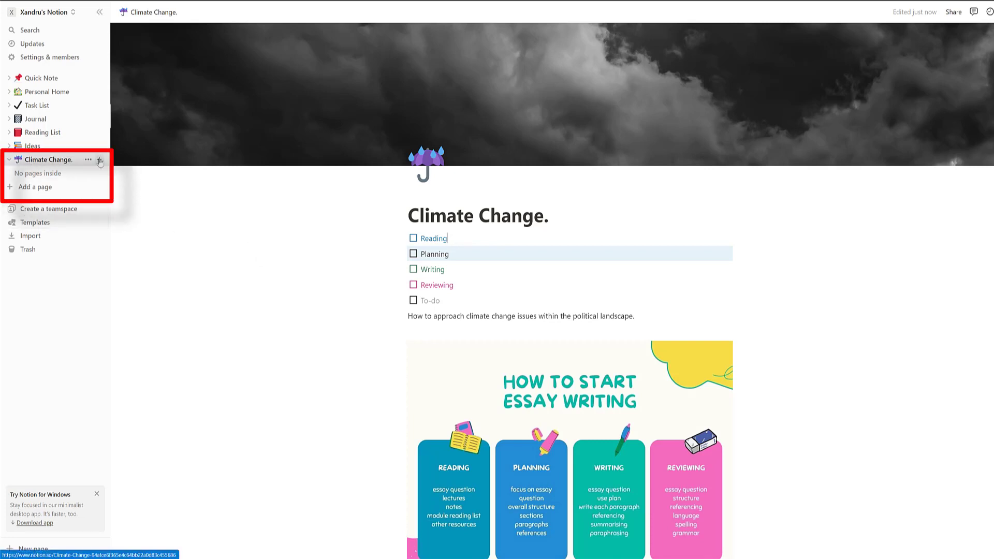
- Create an empty subpage titled "Reading & Researching" inside the Climate Change page
click(100, 159)
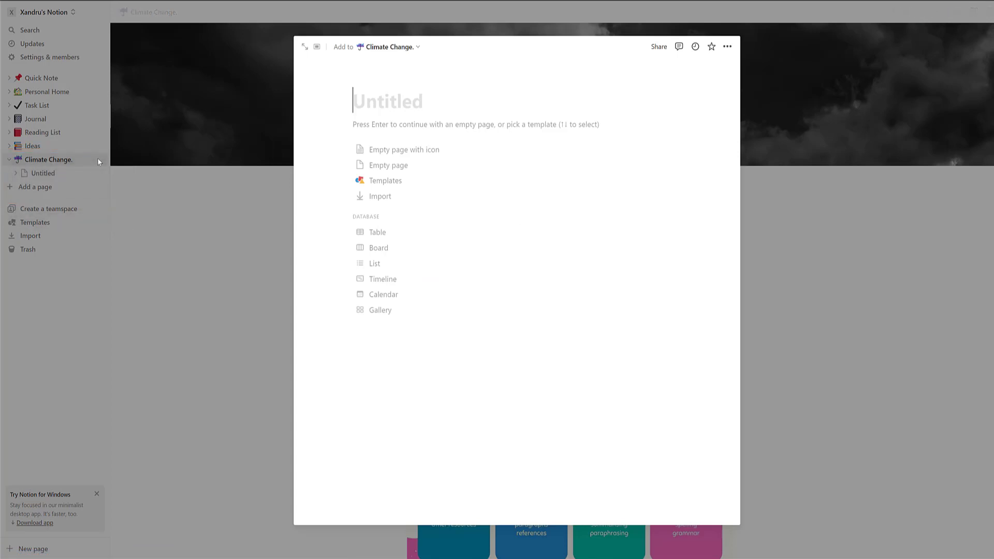
text(Reading)
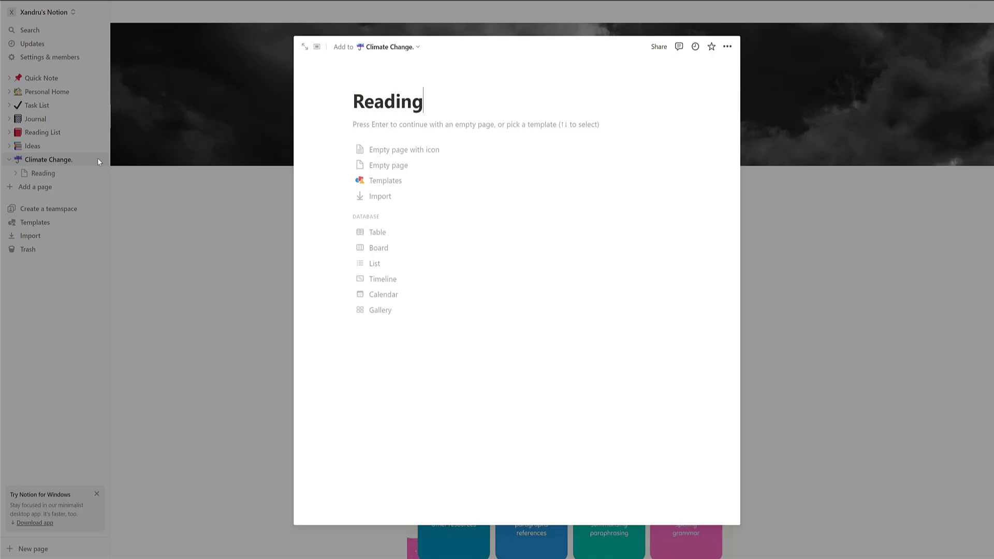
text( & Researching)
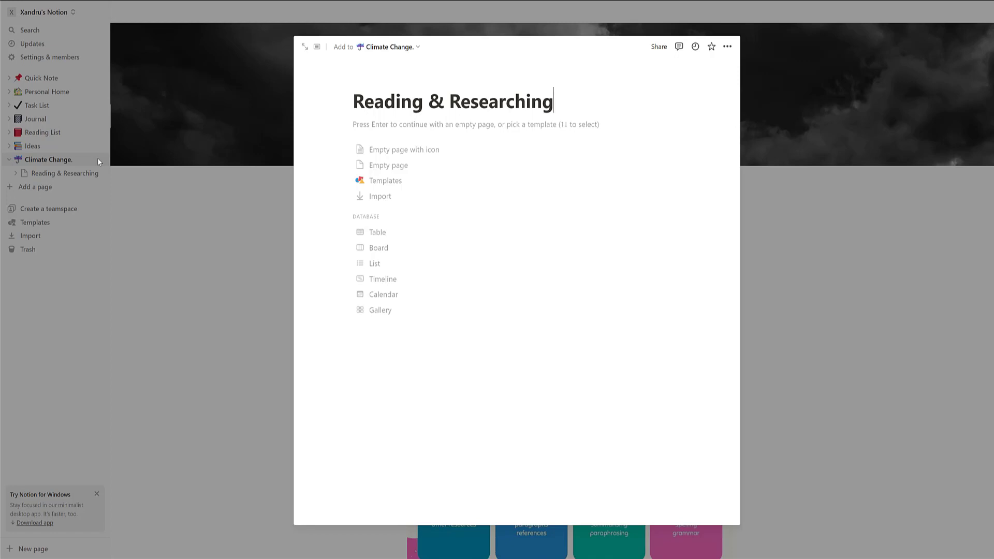
click(355, 125)
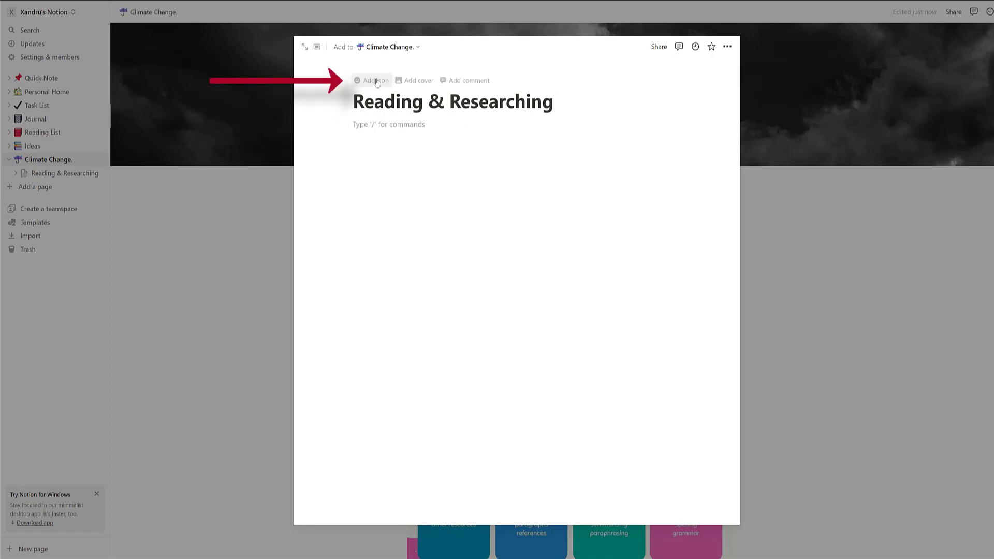
- Add a cover to the subpage, using the Unsplash "research" photo of people with laptops around a white table
click(414, 80)
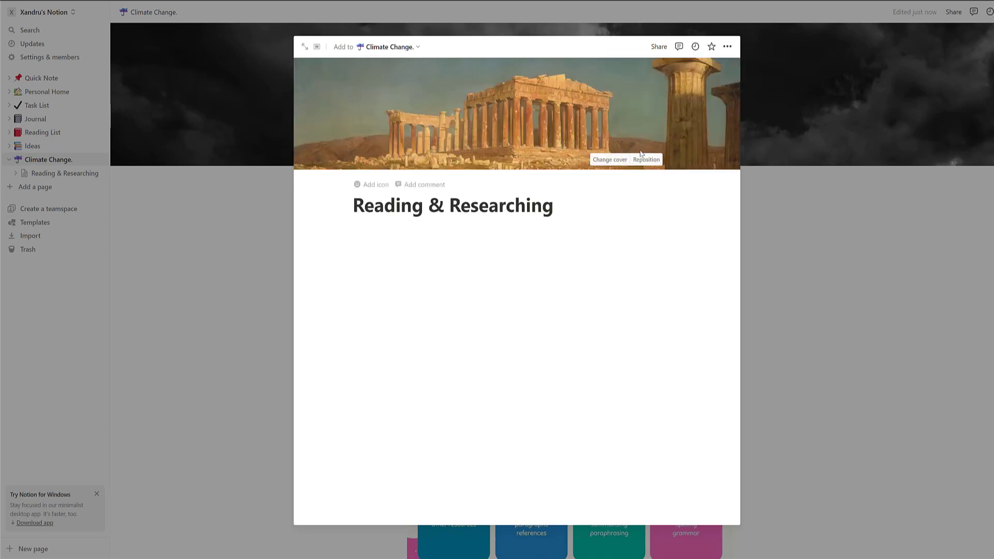
click(614, 159)
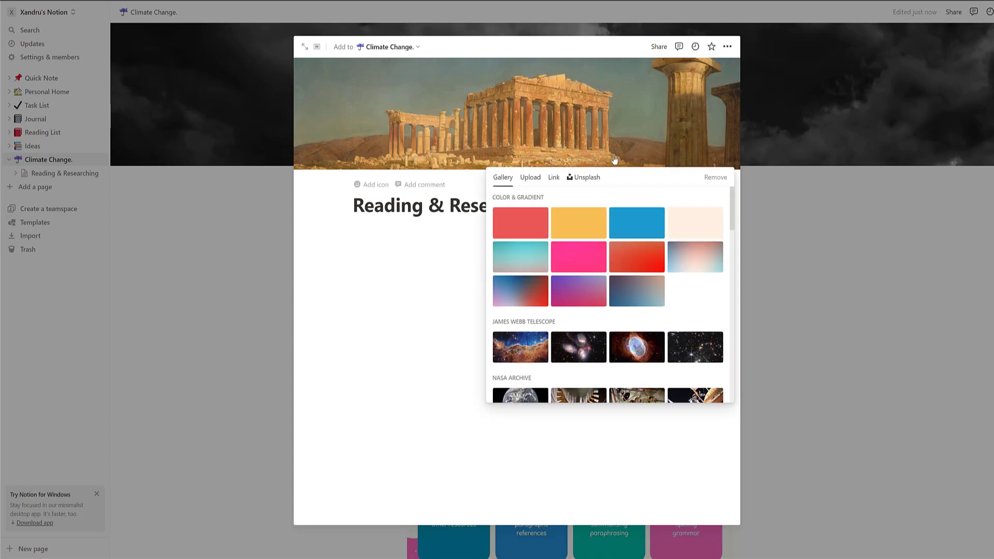
click(577, 179)
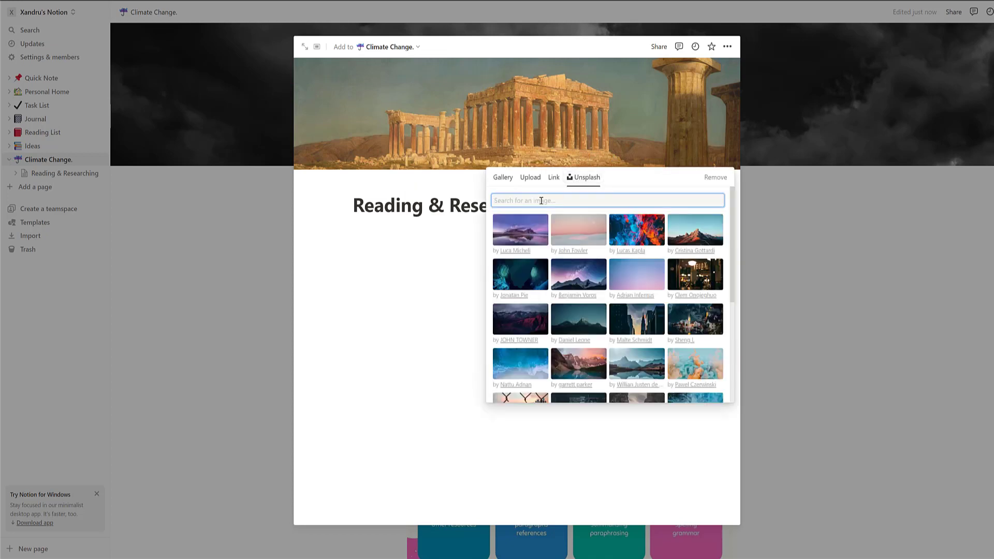
text(research)
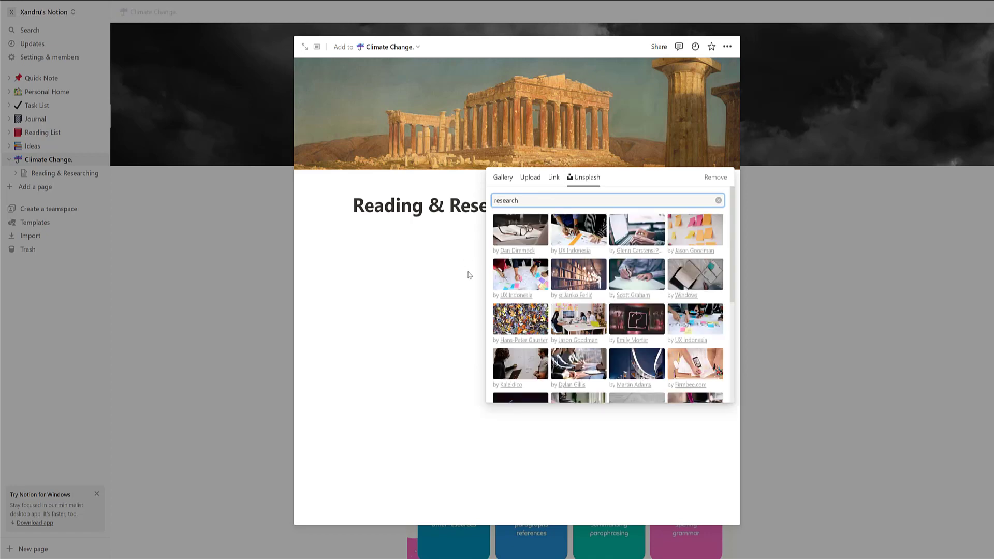
click(570, 321)
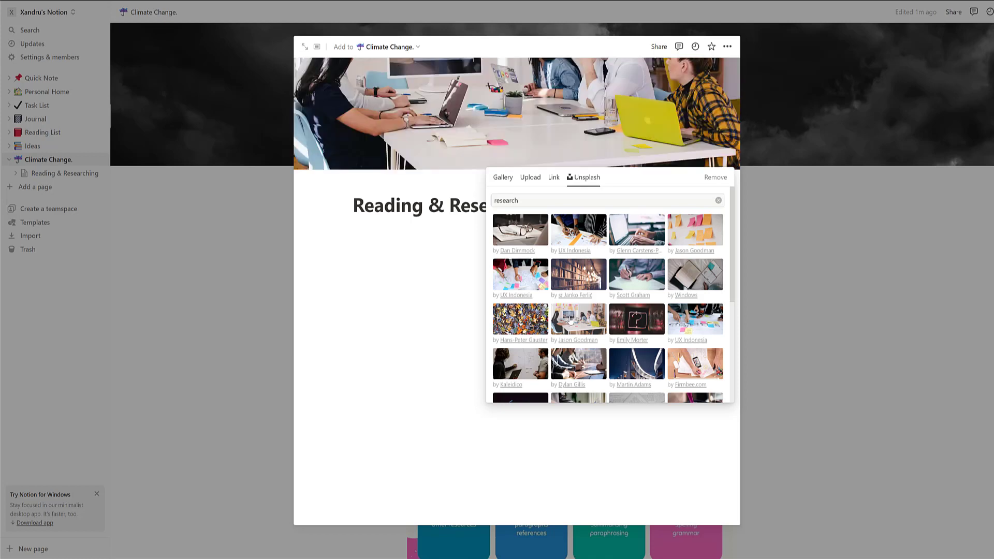
click(371, 341)
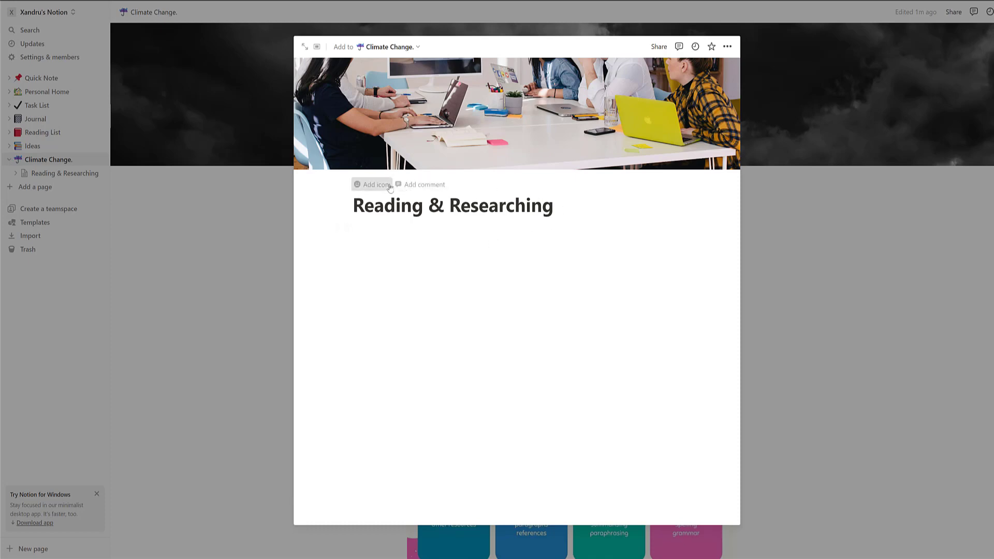
- Give the subpage the recently used brown book emoji as its icon and place the cursor in the page body
click(372, 184)
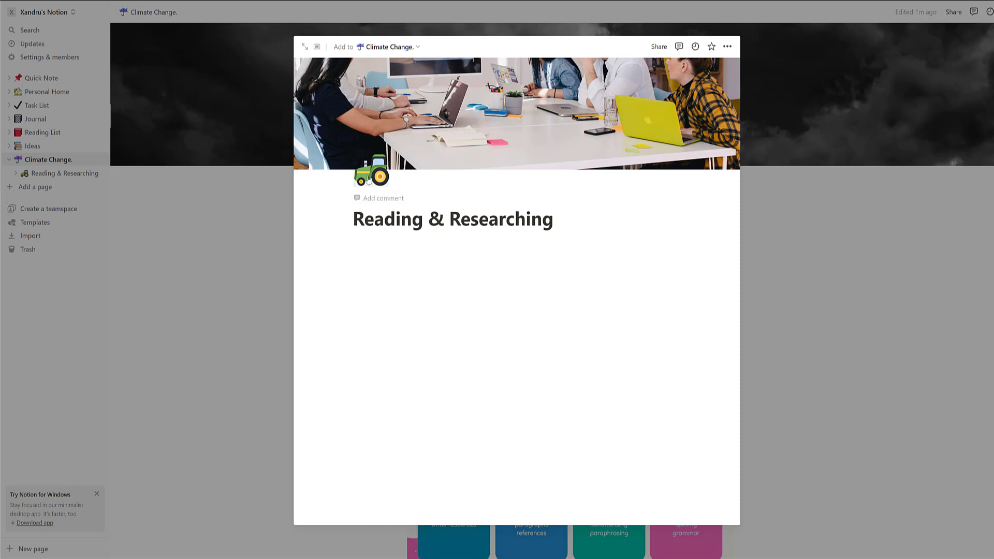
click(369, 180)
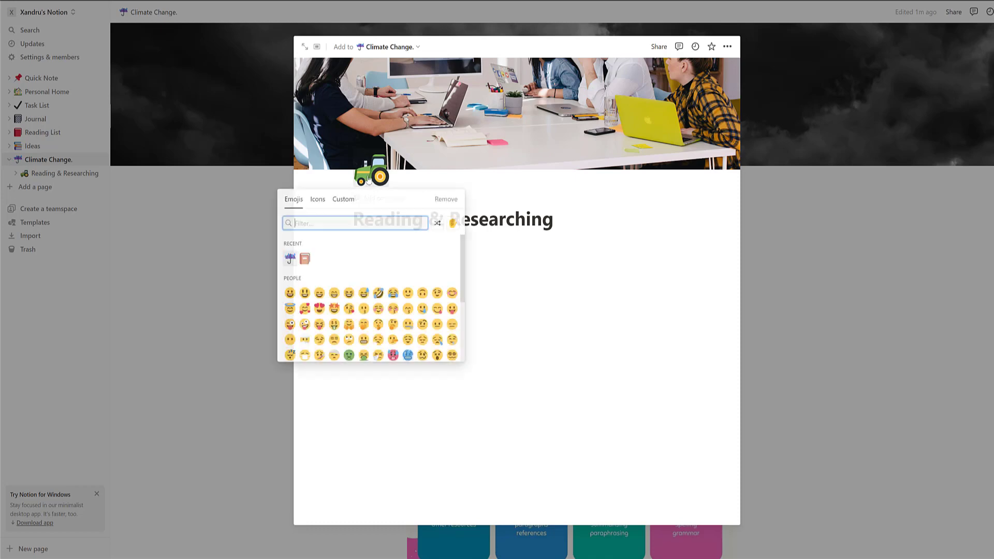
click(305, 258)
click(425, 300)
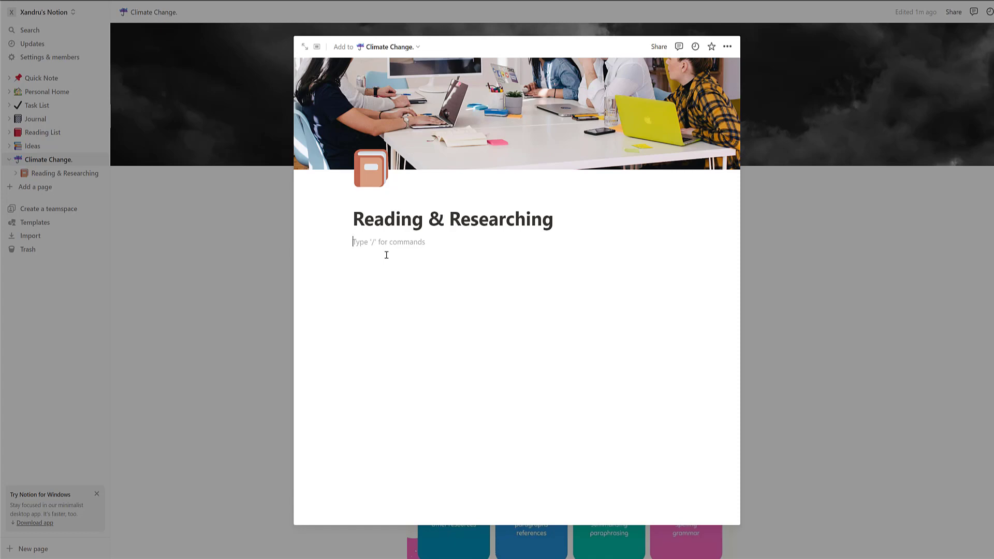
- Insert a table view block in the subpage body and base it on a new database
text(/)
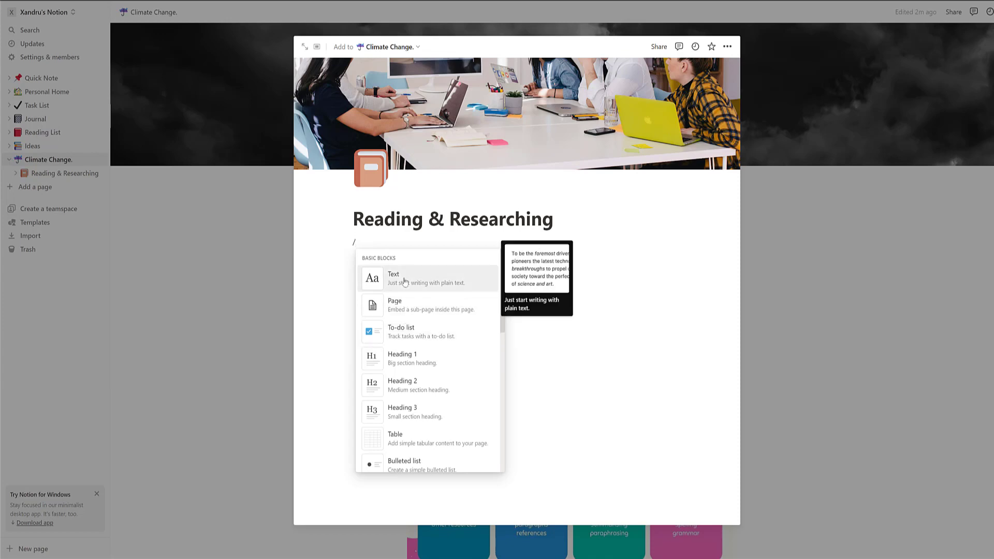
scroll(414, 409, down, 4)
scroll(417, 412, down, 3)
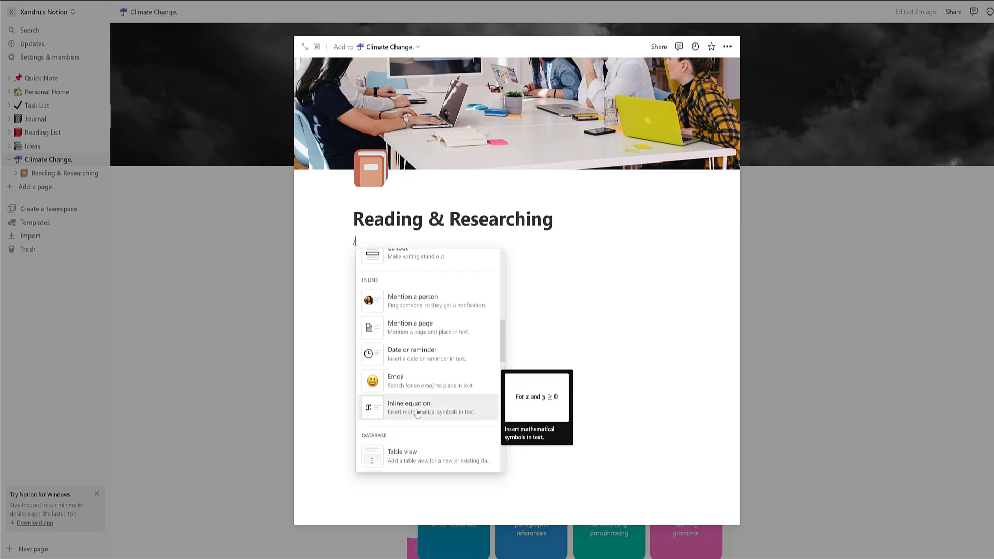
scroll(417, 413, down, 4)
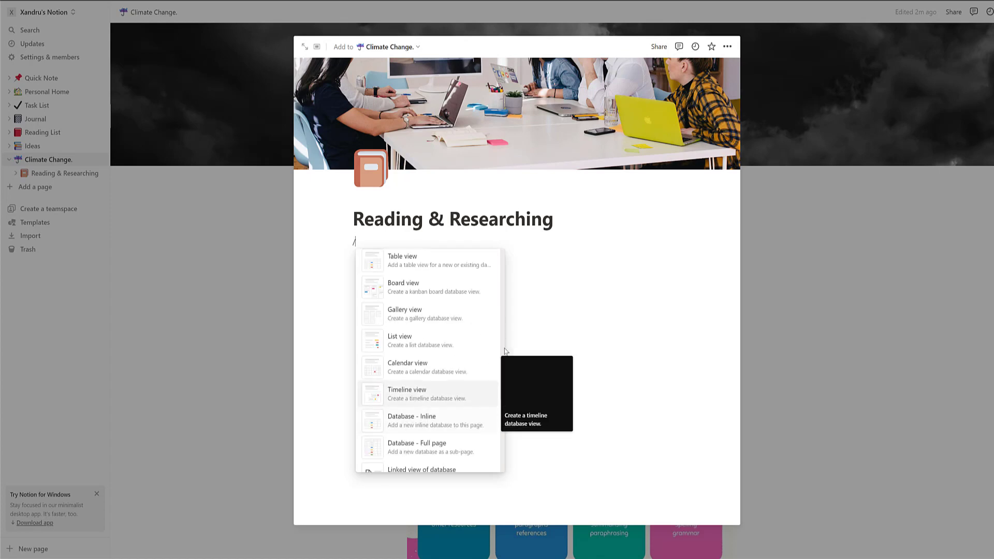
scroll(501, 357, up, 3)
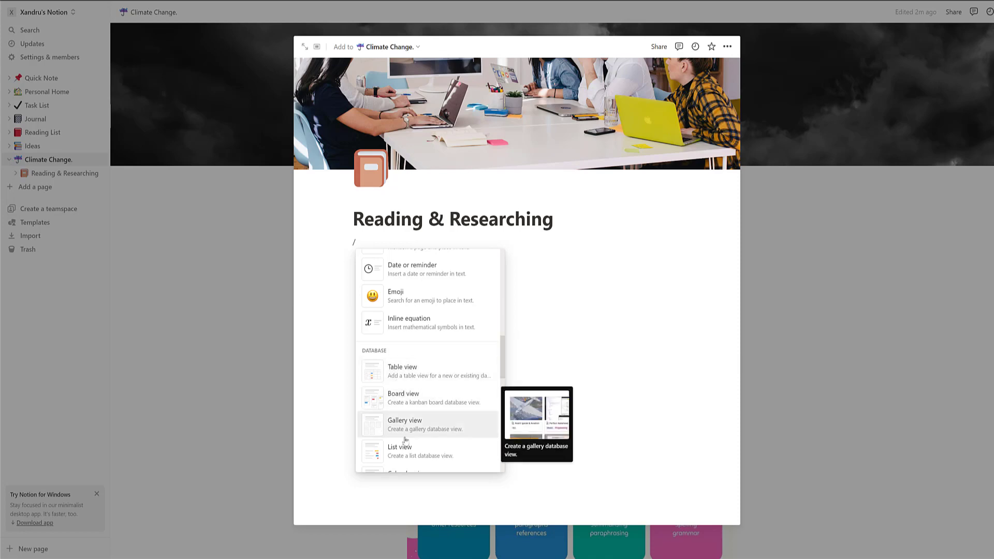
click(409, 374)
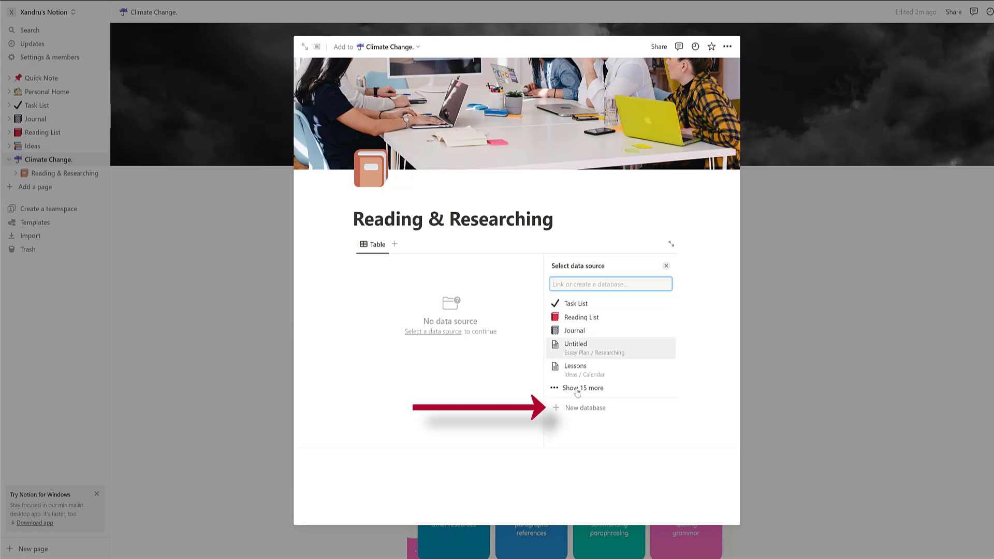
click(579, 408)
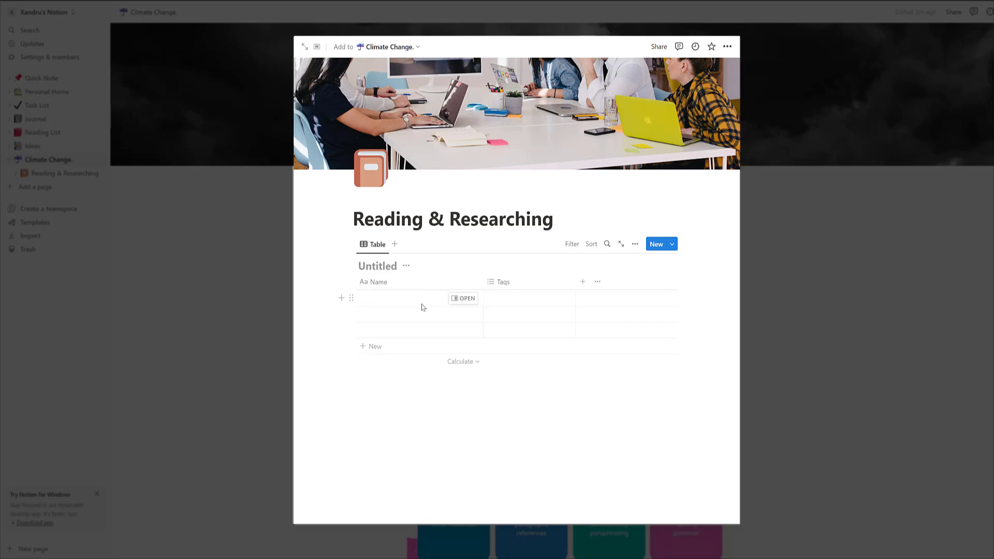
- Title the new table database "Climate Change Research"
text(climate Change Research)
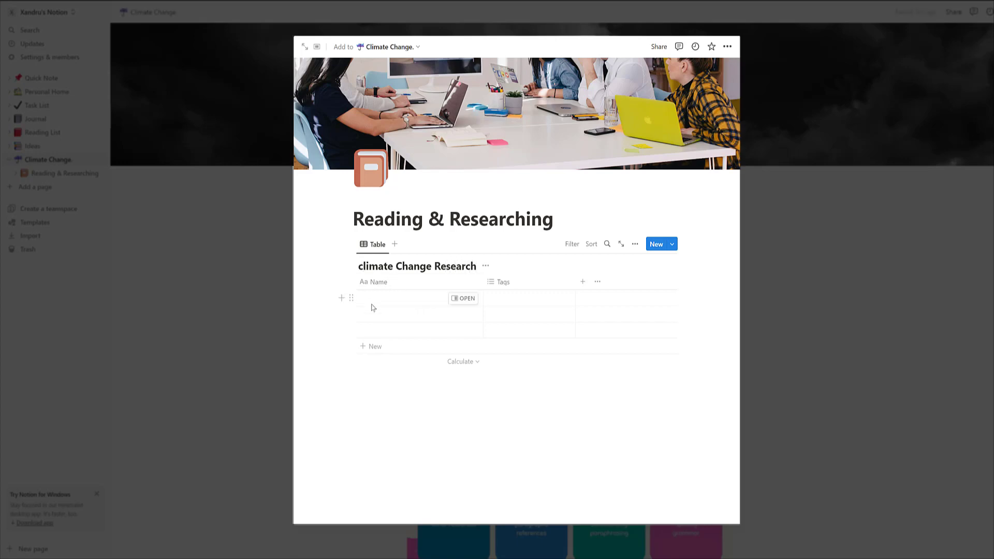
key(BackSpace)
text(C)
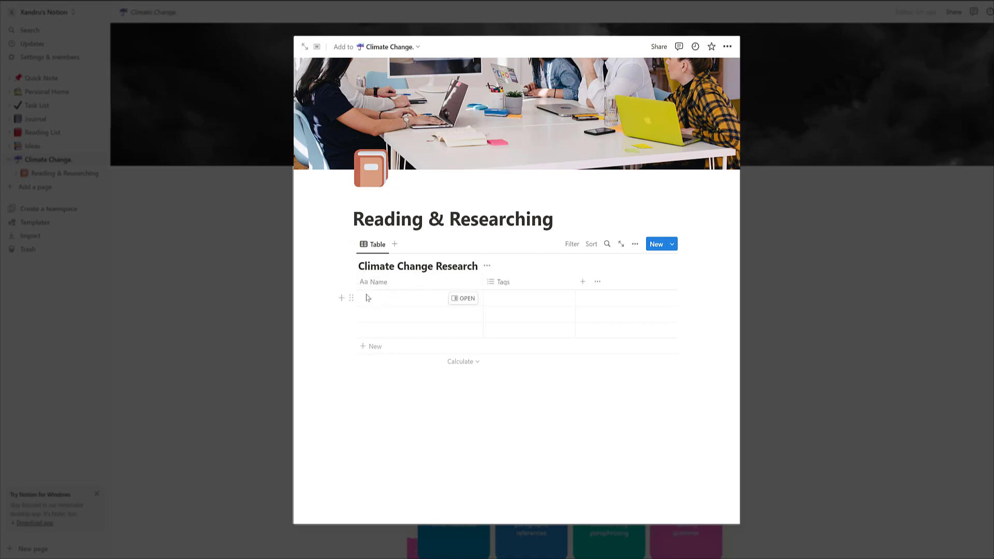
- Rename the table's Name column to "Research"
click(379, 284)
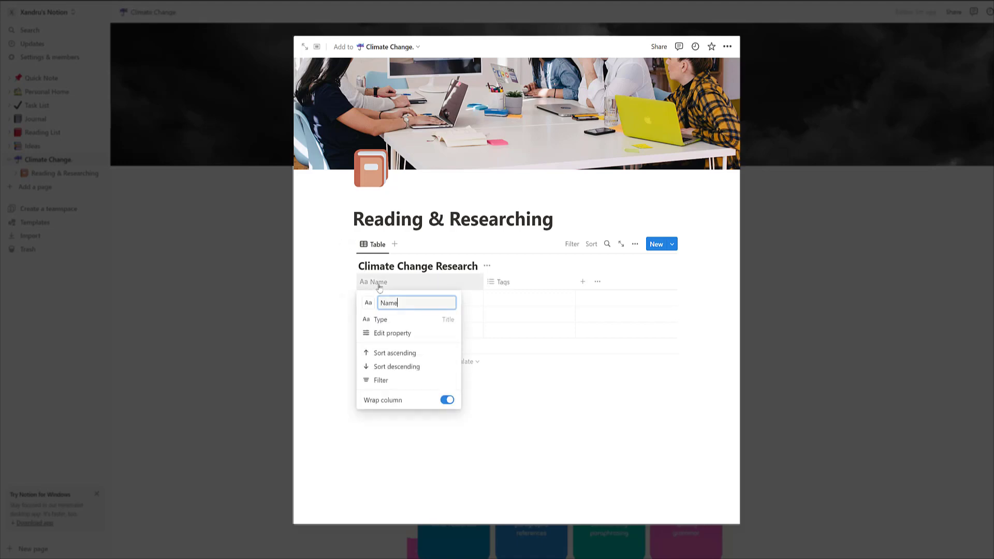
key(BackSpace)
key(BackSpace)
key(BackSpace)
text(Research)
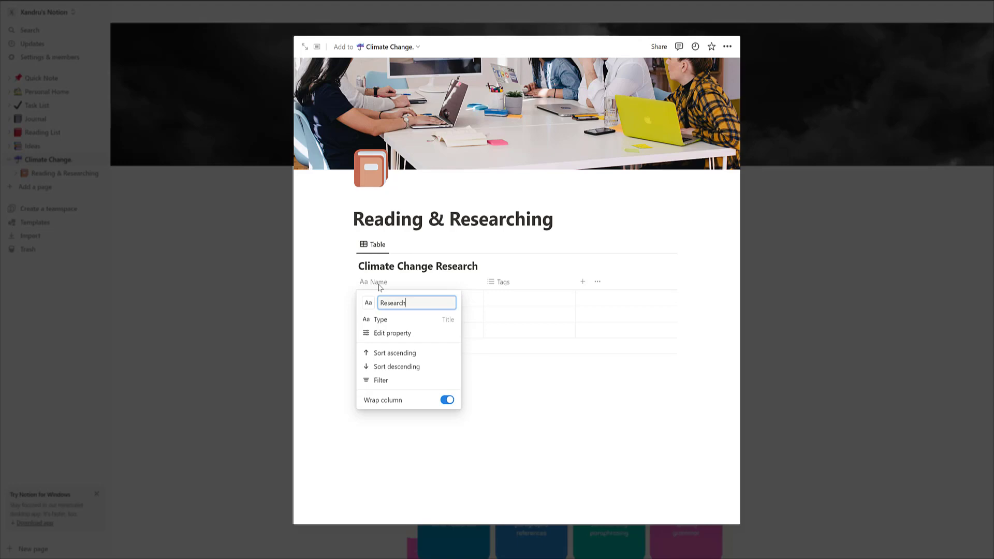
click(481, 340)
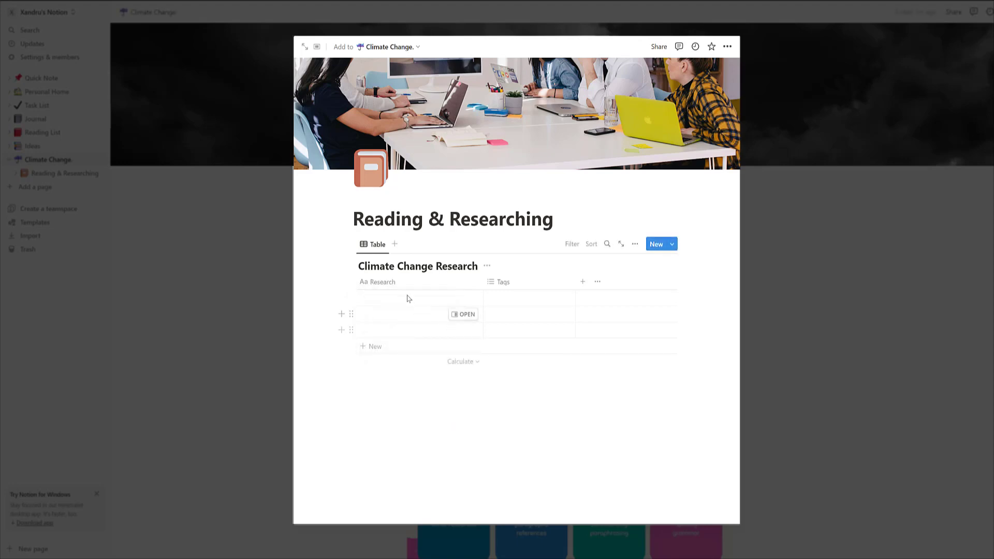
- Rename the table's Tags column to "Links"
click(507, 284)
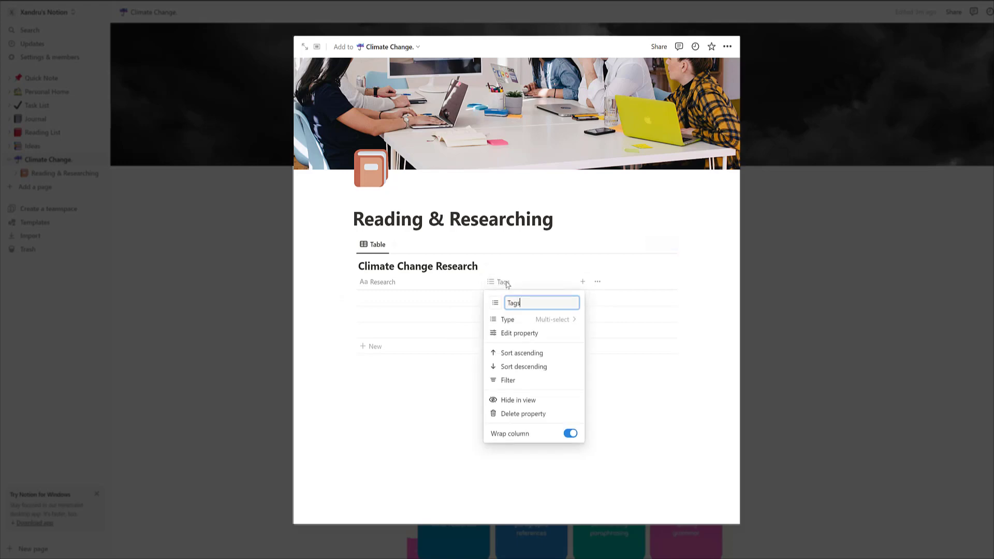
key(BackSpace)
key(BackSpace)
key(BackSpace)
text(Links)
click(611, 280)
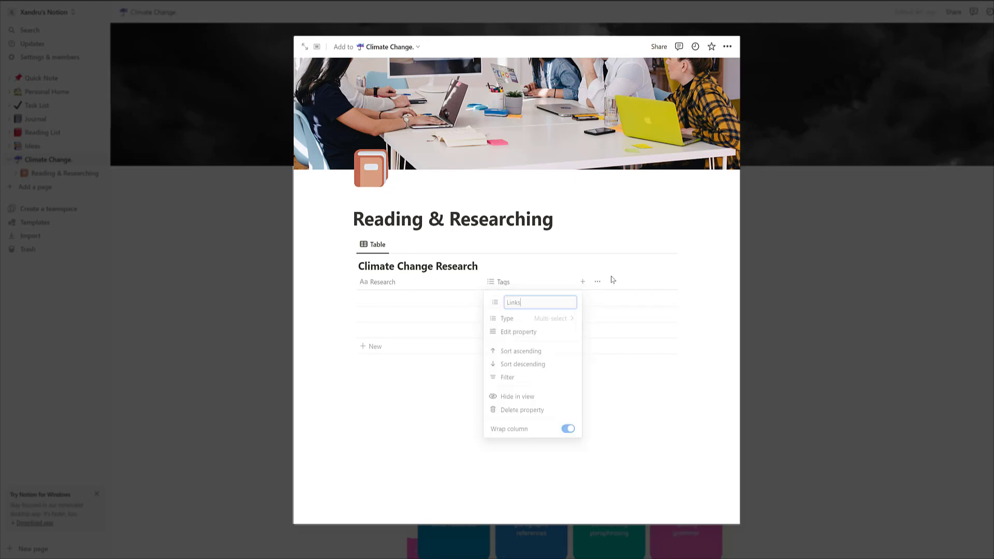
- Add a Date property to the Climate Change Research table
click(584, 282)
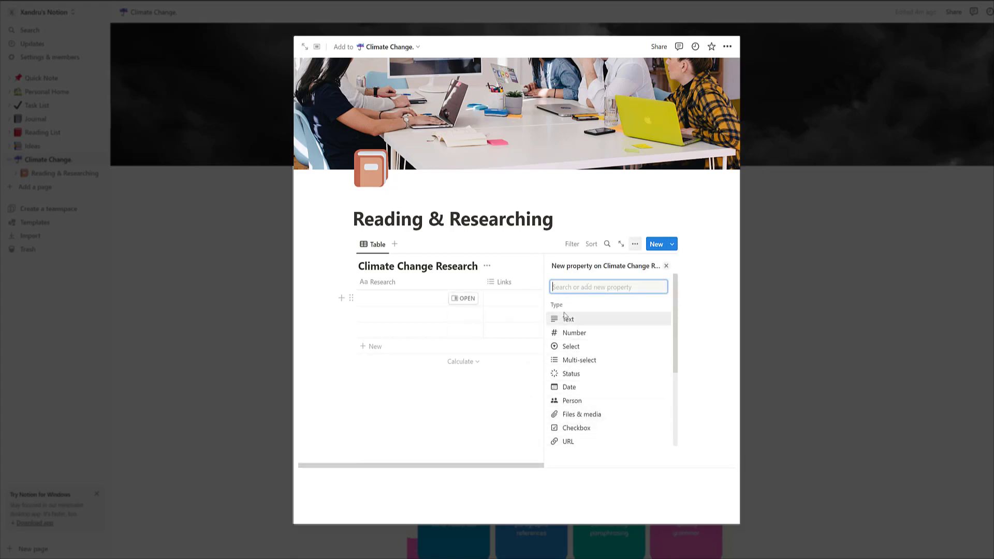
click(569, 388)
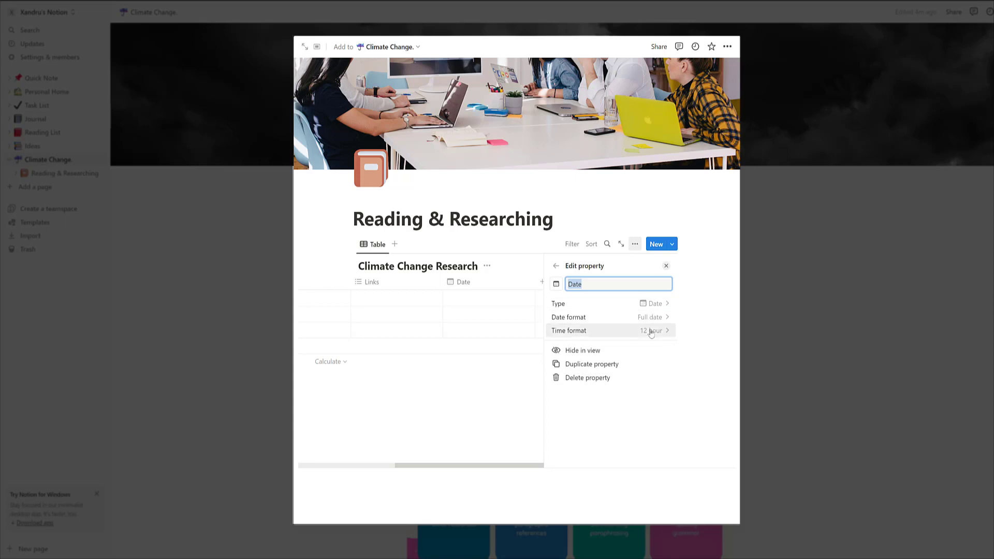
click(486, 334)
key(Escape)
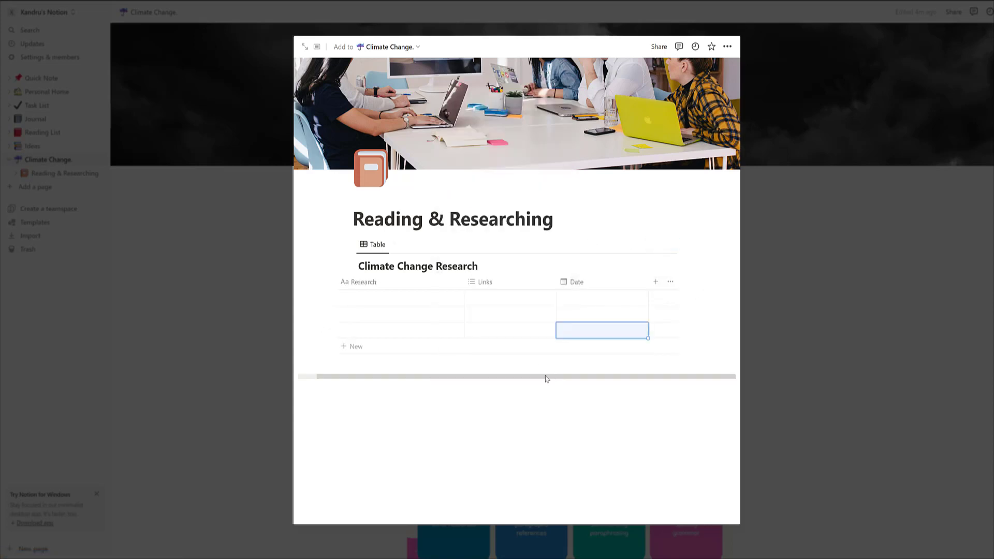
click(356, 298)
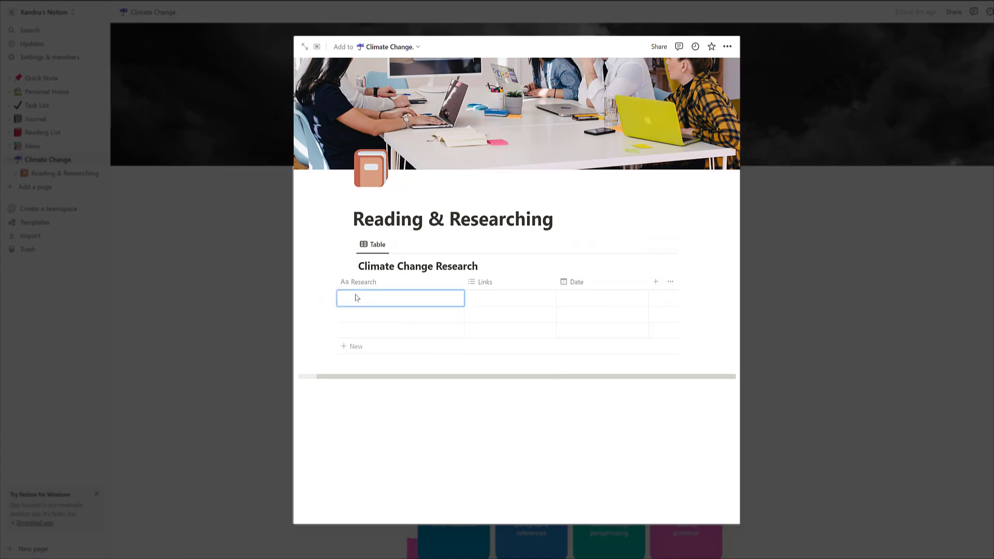
key(Escape)
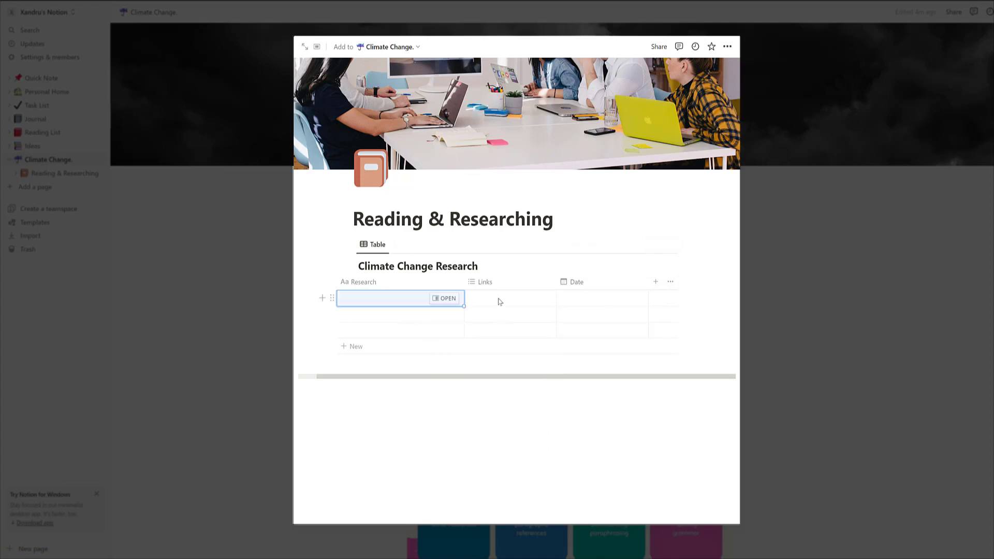
click(499, 301)
key(Escape)
click(617, 301)
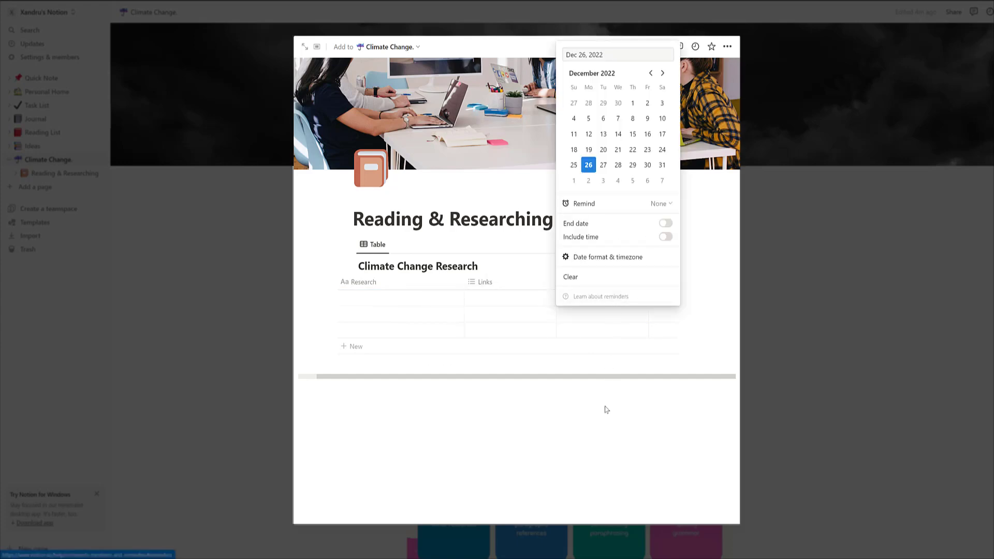
key(Escape)
- Add a Checkbox property to the table and open the Reading & Researching subpage as a full page
click(656, 282)
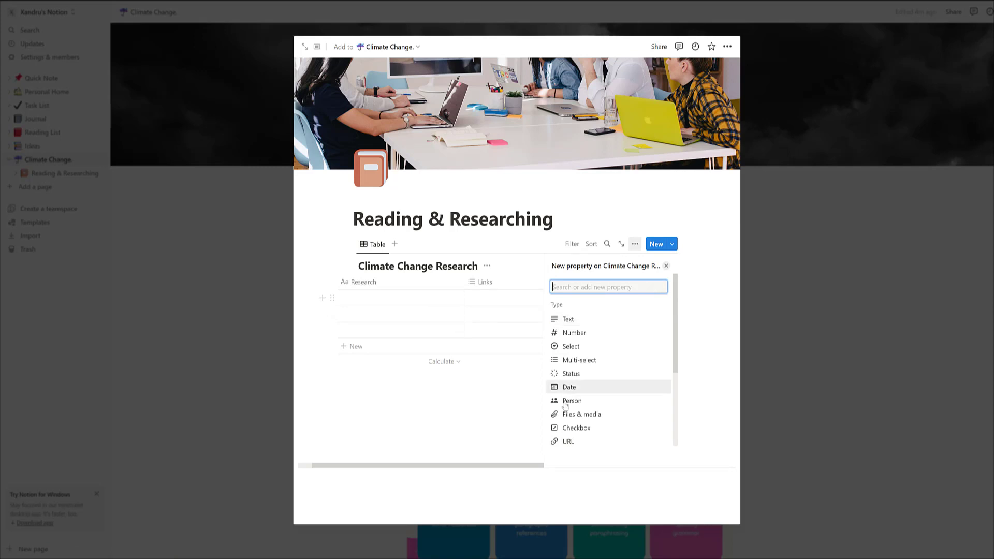
click(570, 428)
click(515, 427)
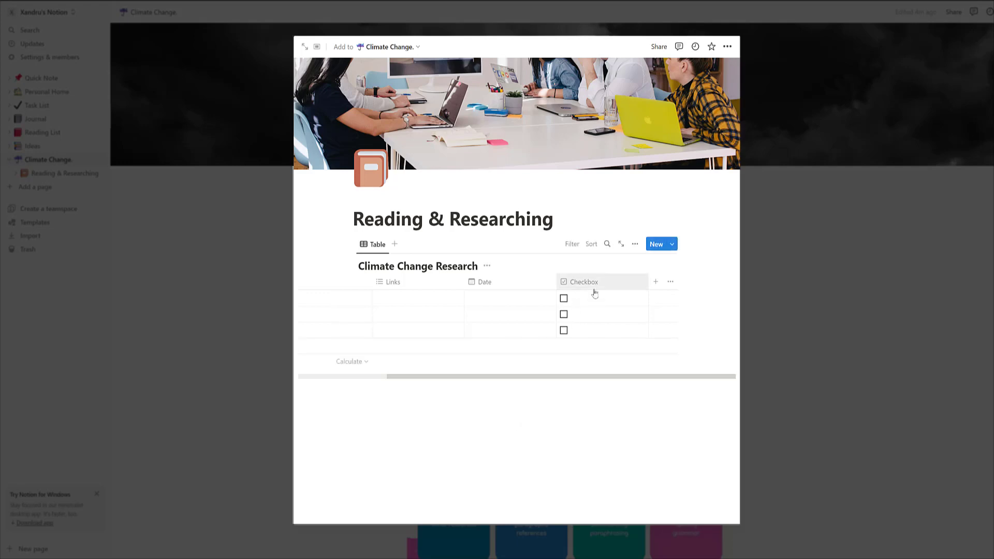
click(566, 303)
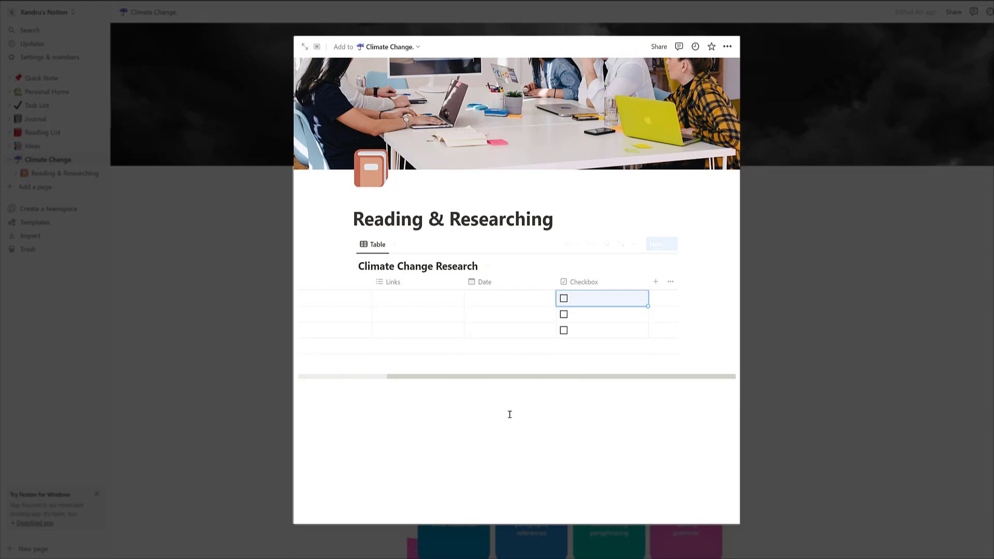
click(306, 50)
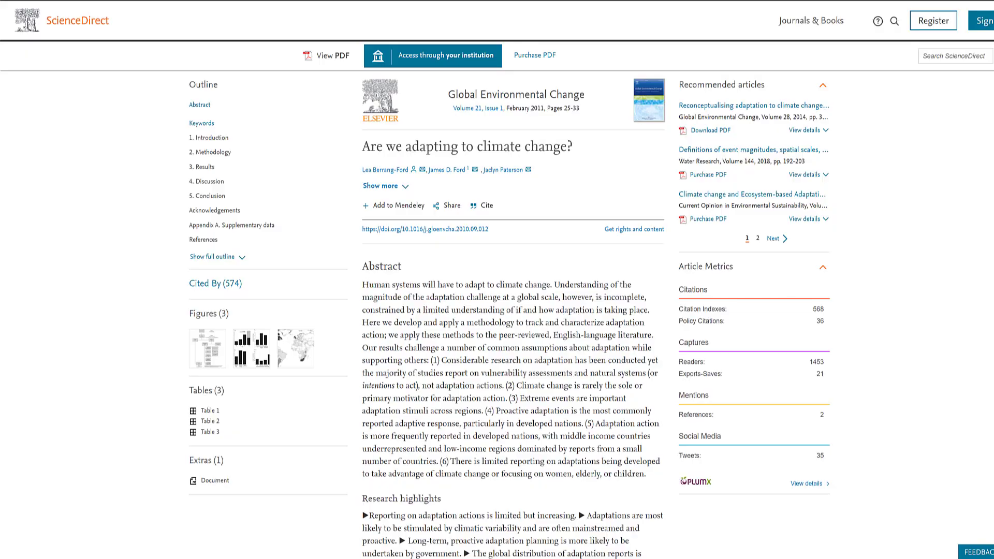
- Copy the article title "Are we adapting to climate change?" from the ScienceDirect page into the first row's Research cell
drag(362, 148, 573, 154)
key(ctrl+c)
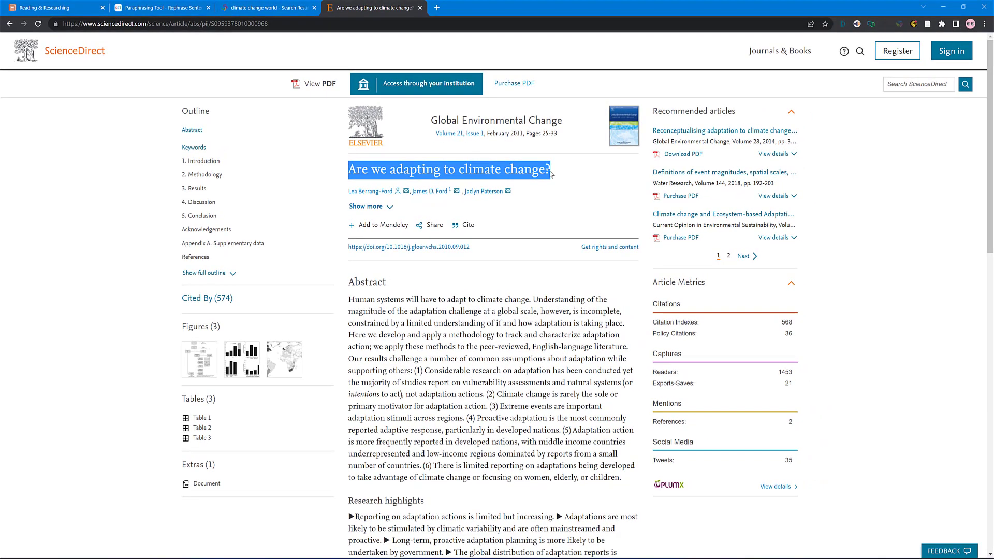
click(76, 6)
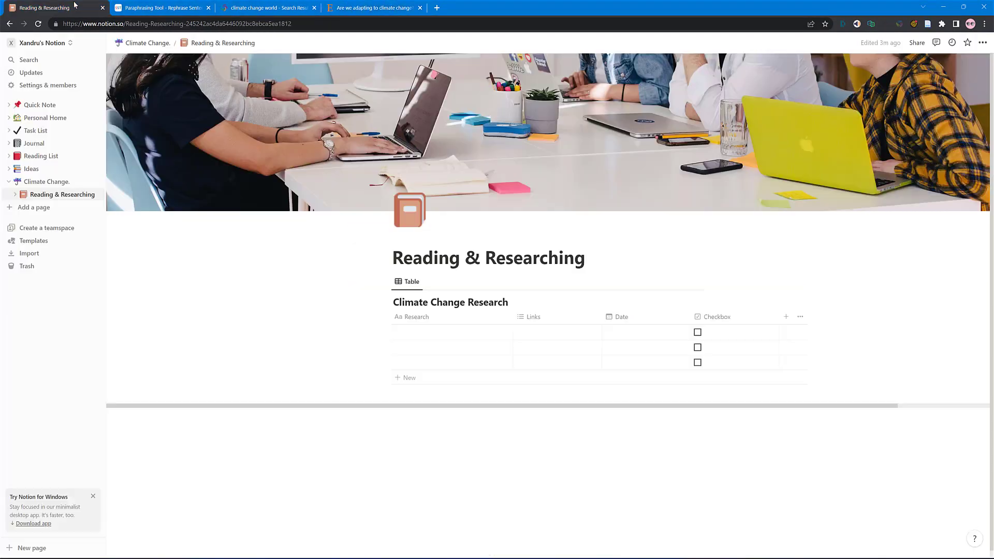
click(407, 331)
key(ctrl+v)
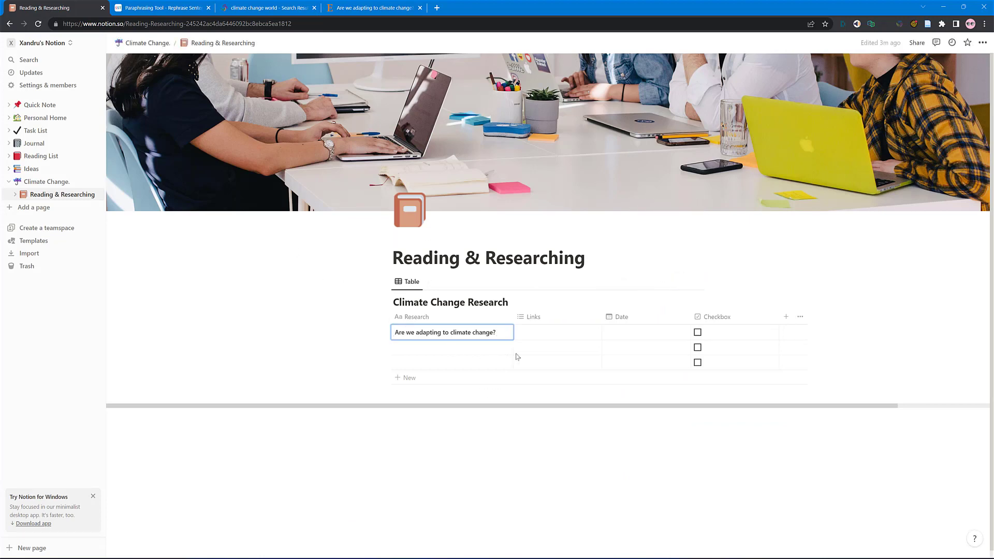
key(Escape)
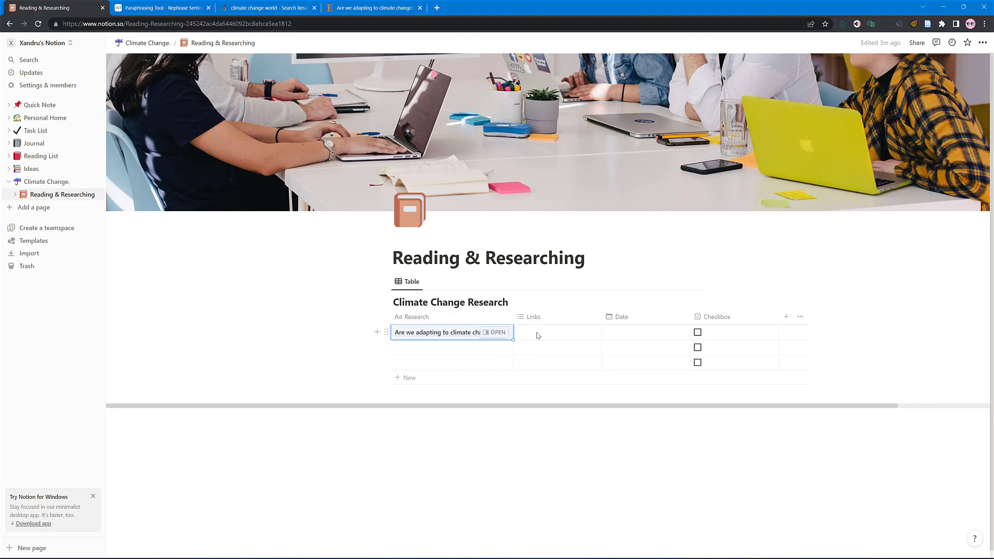
- Copy the ScienceDirect article's web address and create it as an option in the first row's Links cell
click(538, 336)
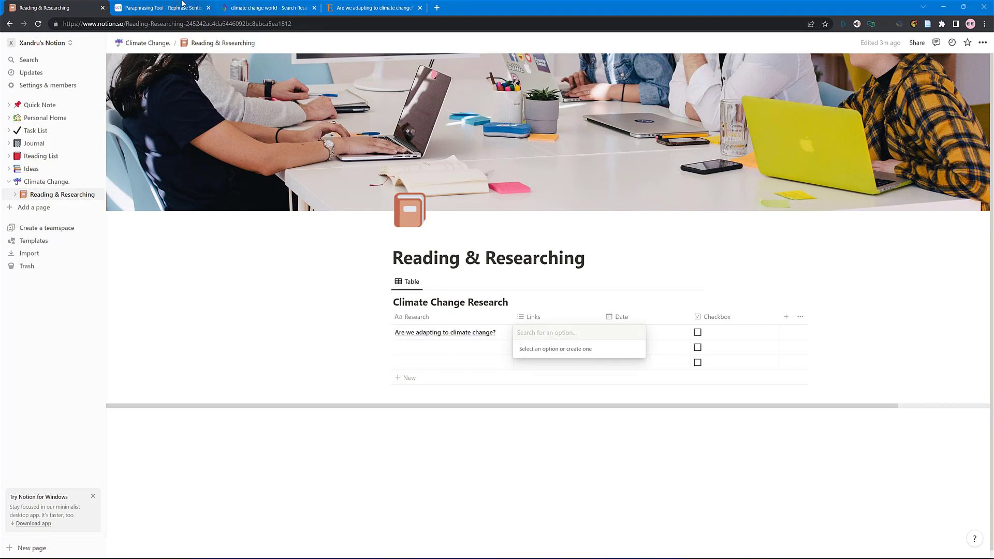
click(346, 8)
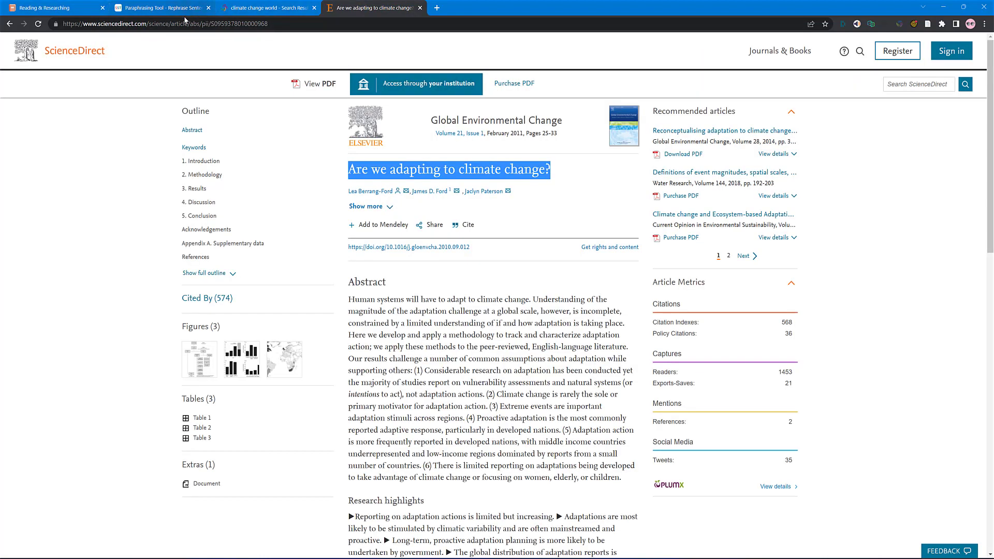
click(181, 24)
right_click(180, 23)
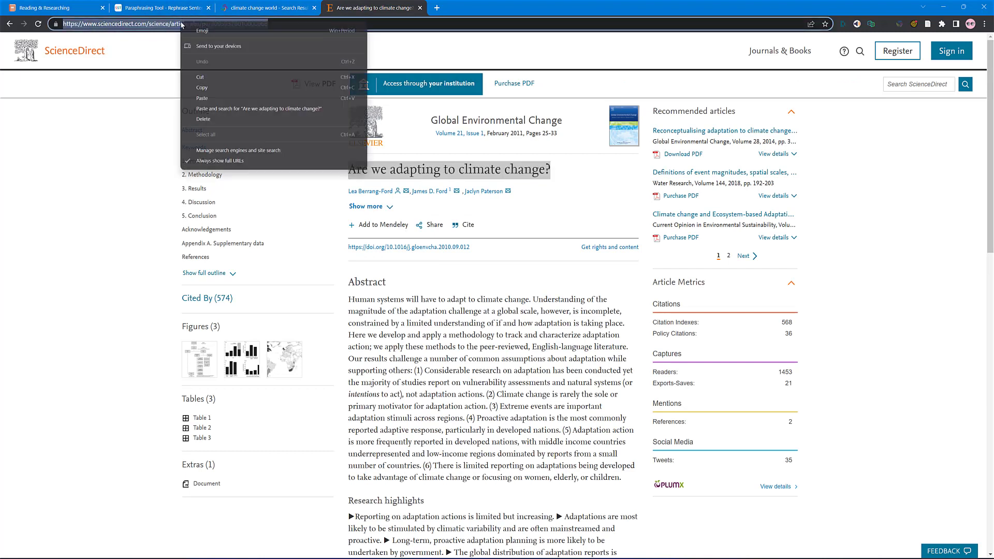
click(204, 88)
click(63, 8)
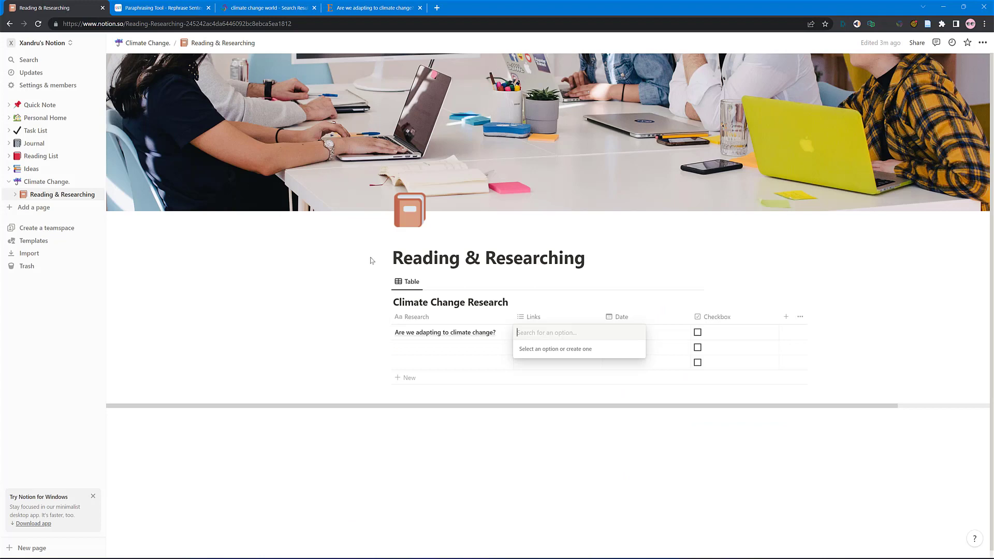
key(ctrl+v)
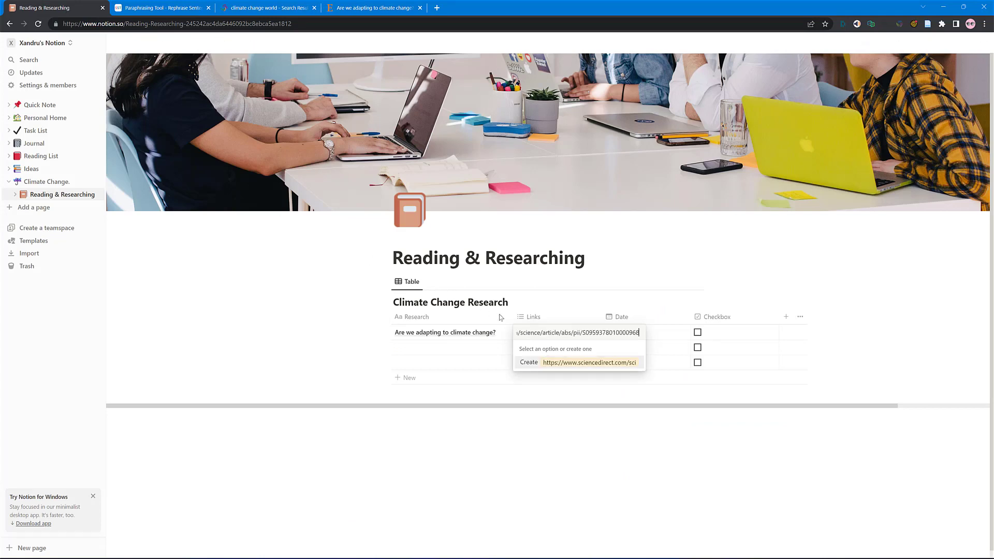
click(552, 366)
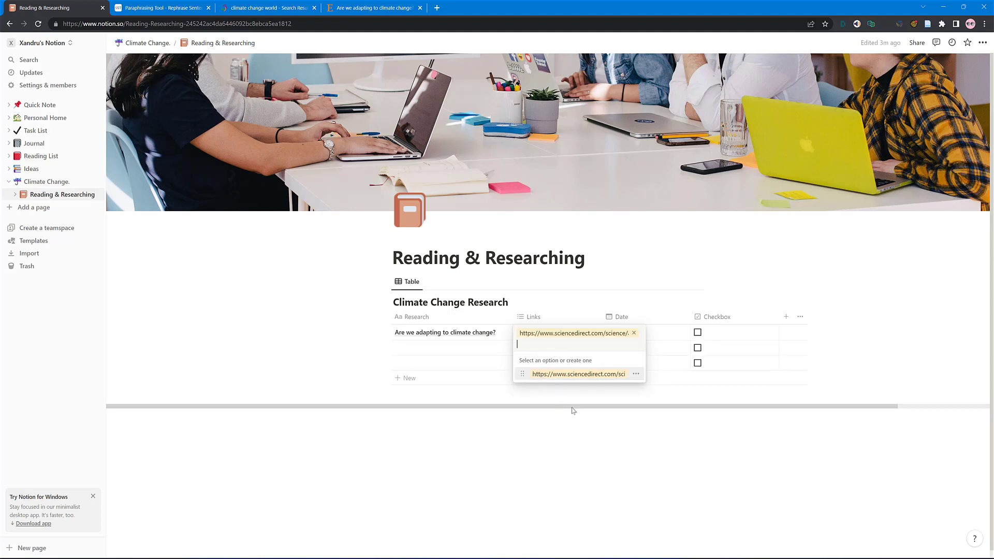
key(Escape)
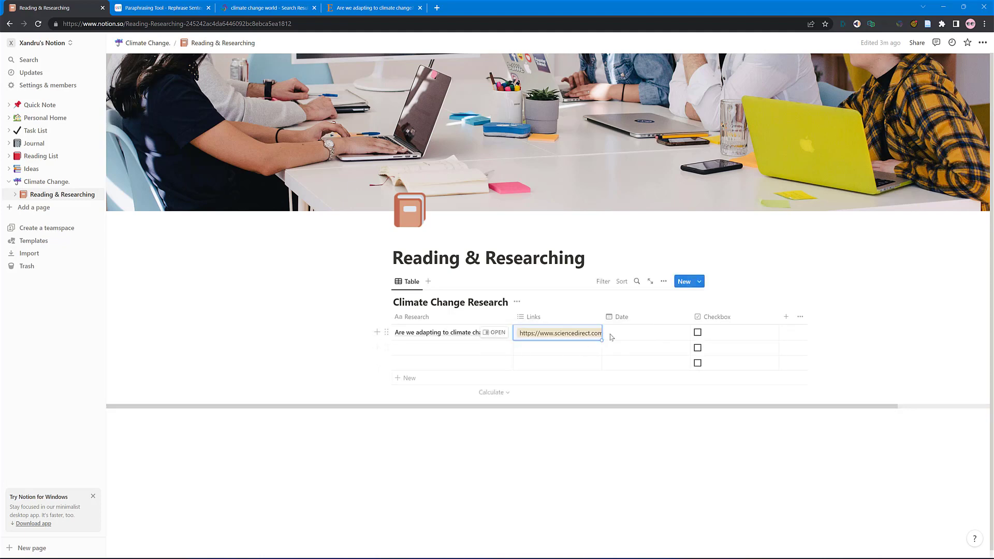
click(636, 338)
key(Escape)
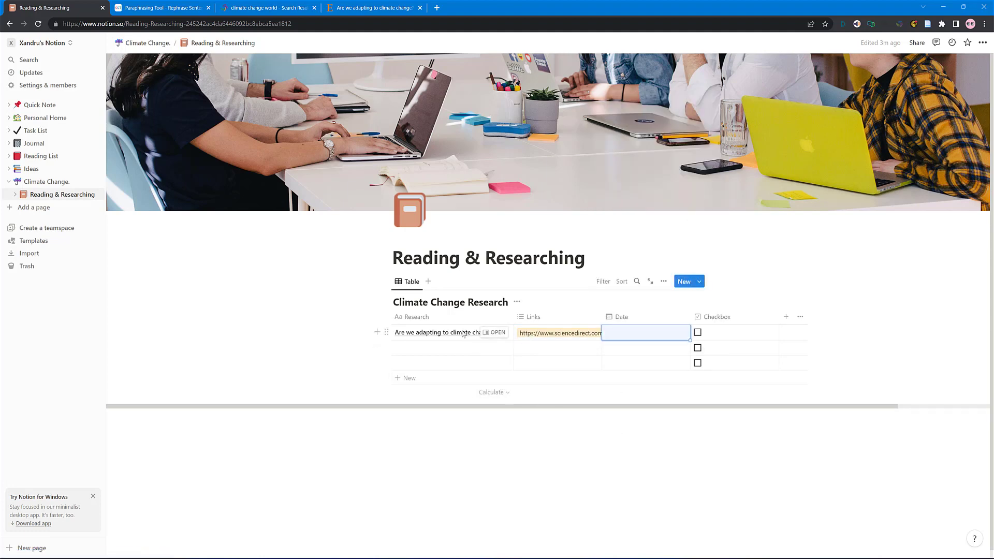
- Turn the article title in the first row's Research cell into a hyperlink by pasting the copied article address onto it
click(403, 334)
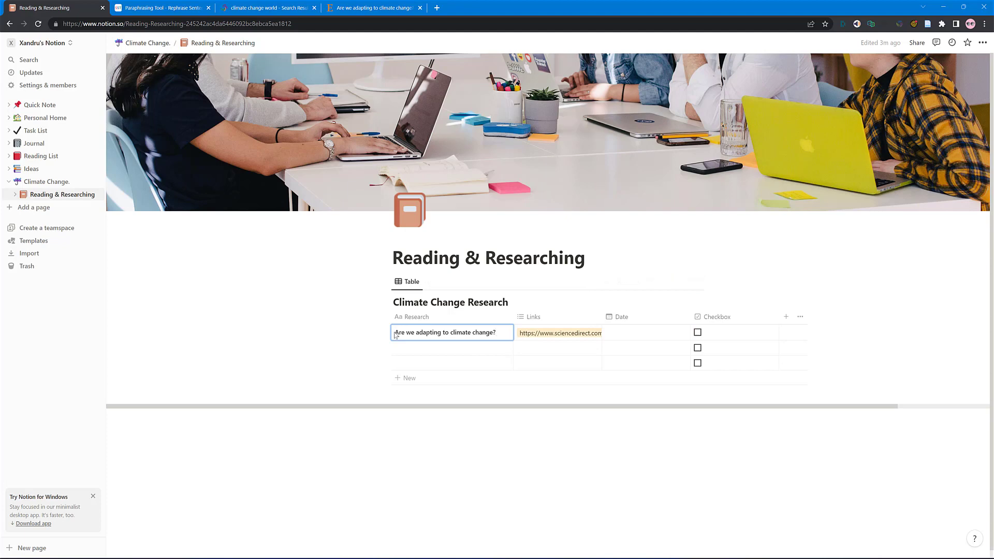
drag(395, 334, 497, 336)
right_click(458, 334)
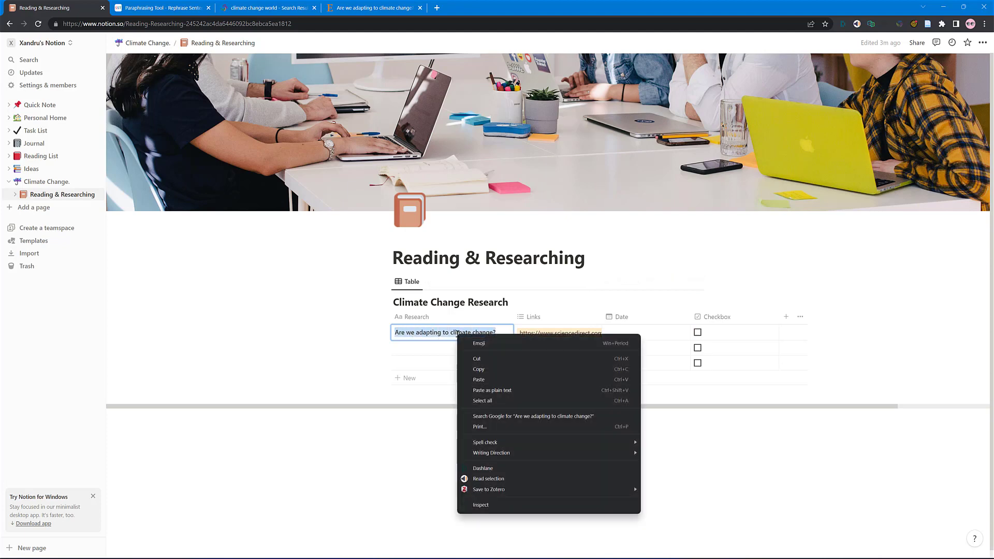
click(479, 380)
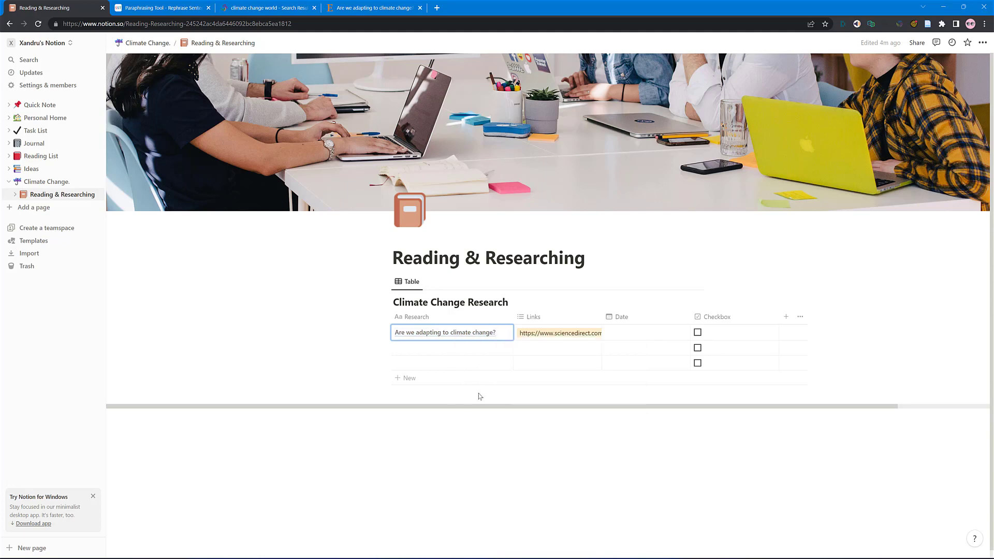
mouse_move(458, 336)
key(Escape)
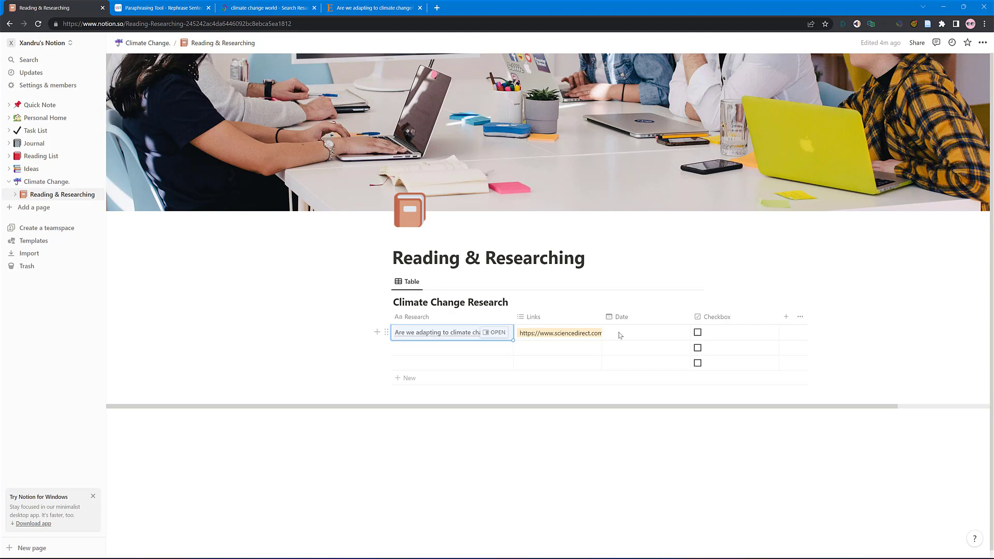
- Set the first row's date to December 26, 2022, trying the end date option and leaving it off
click(620, 335)
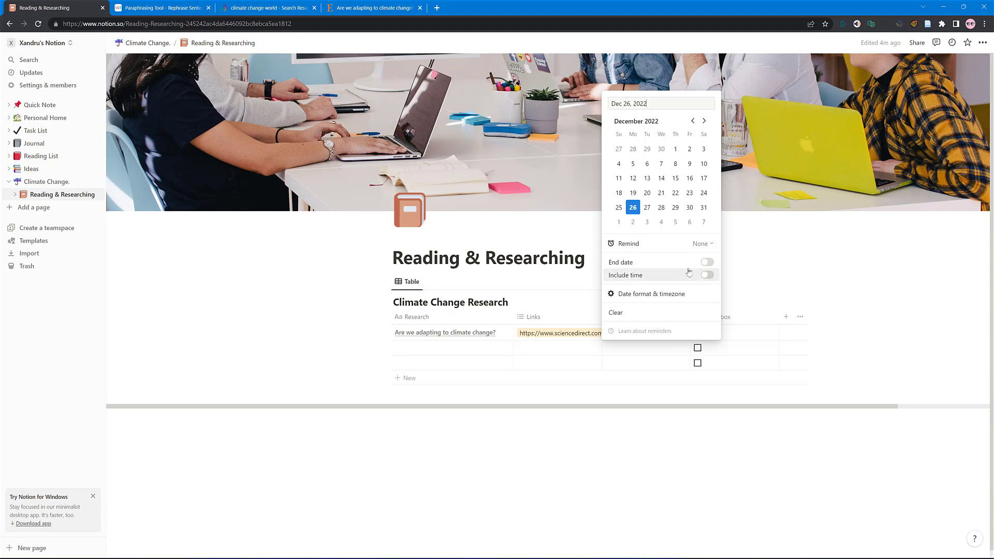
click(706, 263)
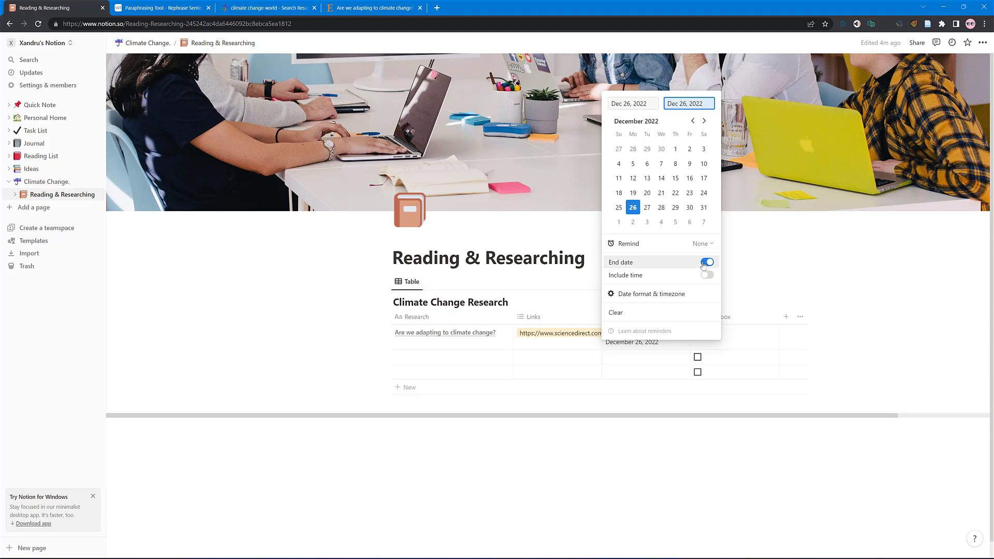
click(702, 266)
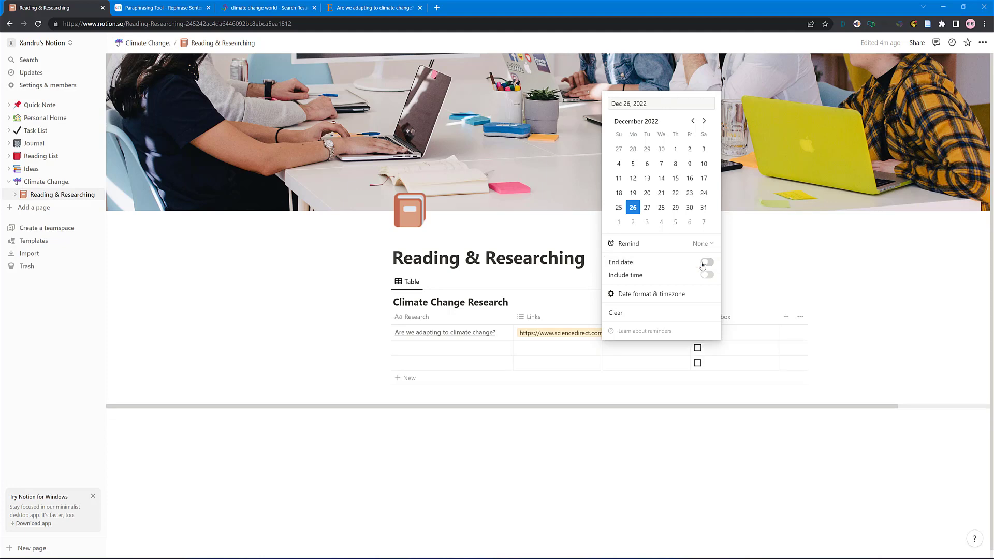
click(661, 295)
key(Escape)
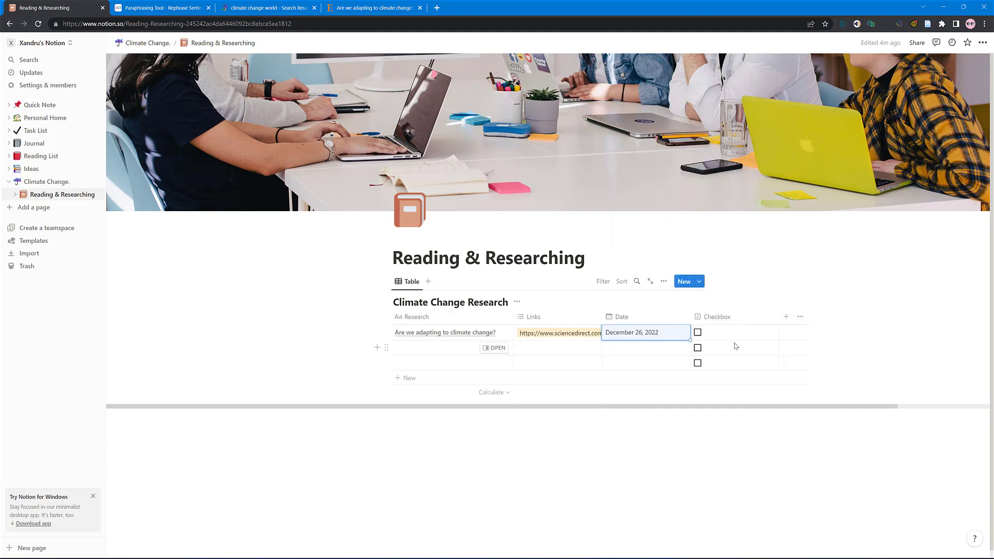
- Add a Text property to the Climate Change Research table and enter "Paragraph 2" in the first row's Text cell
click(887, 335)
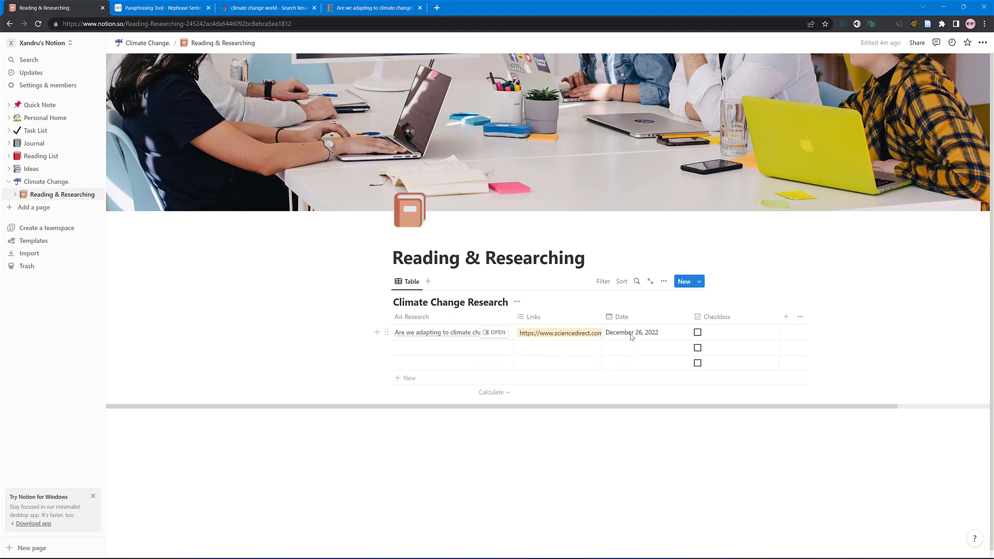
click(785, 318)
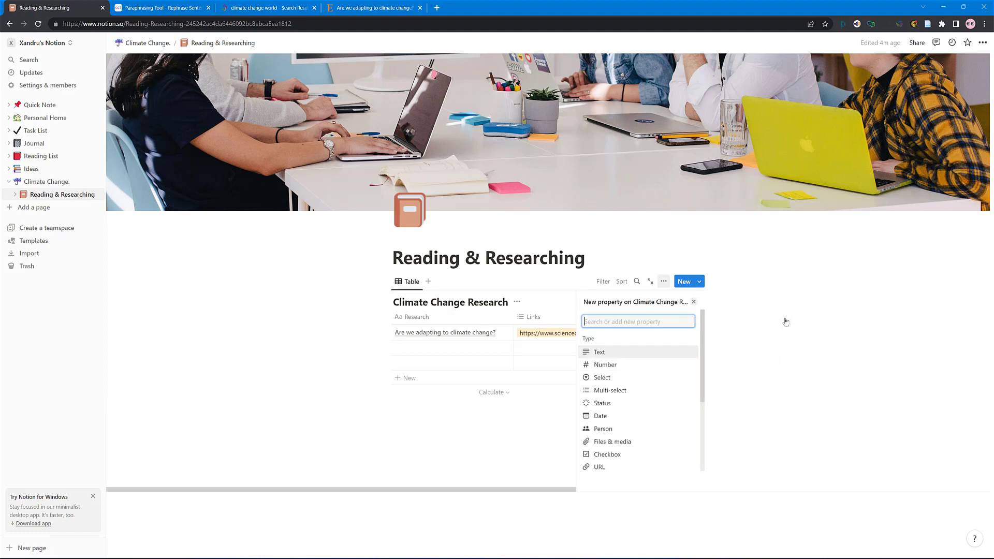
click(599, 353)
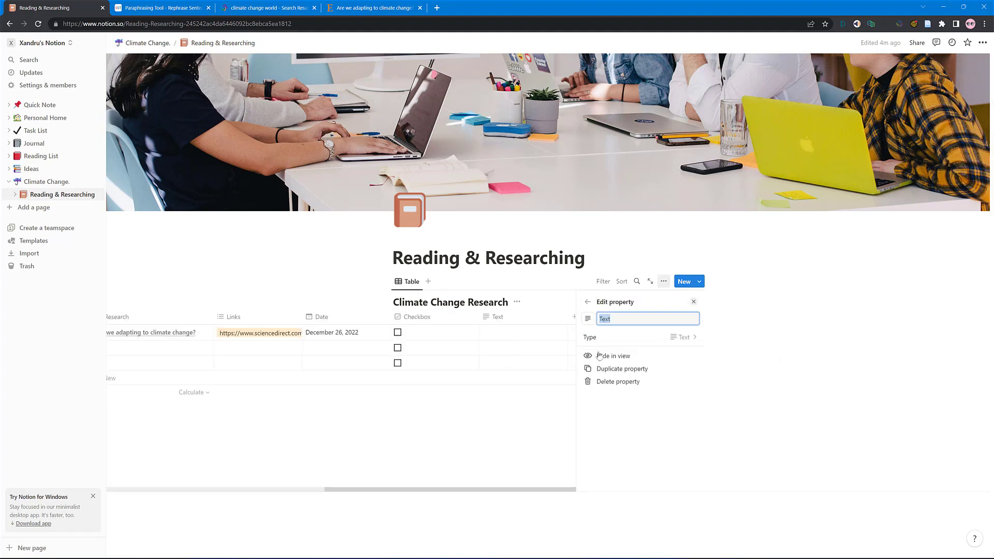
key(Escape)
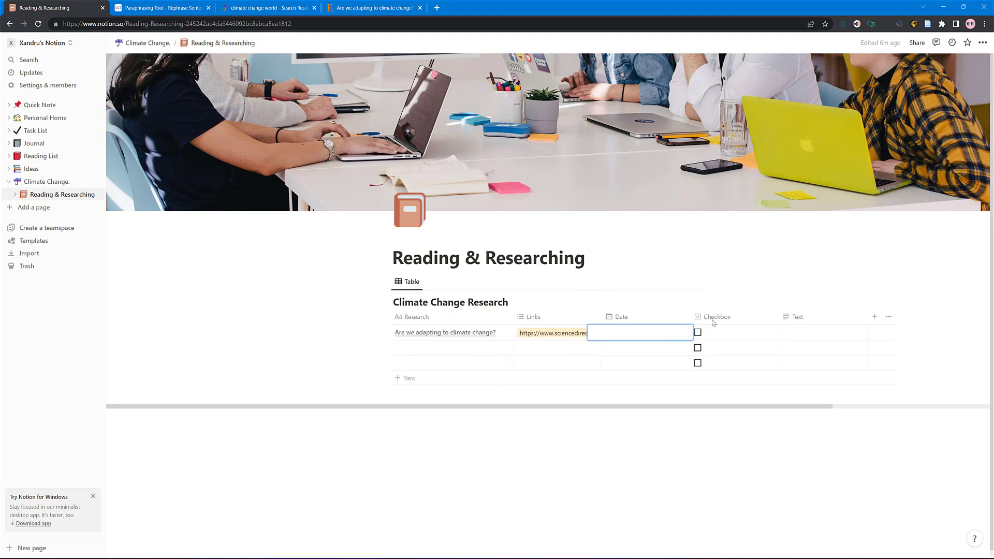
click(808, 334)
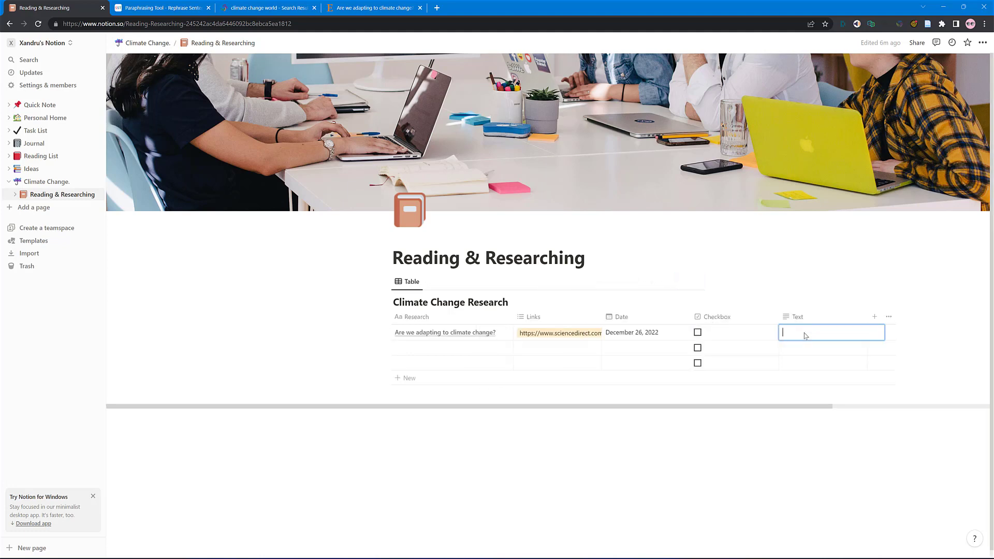
text(Paragraph 2)
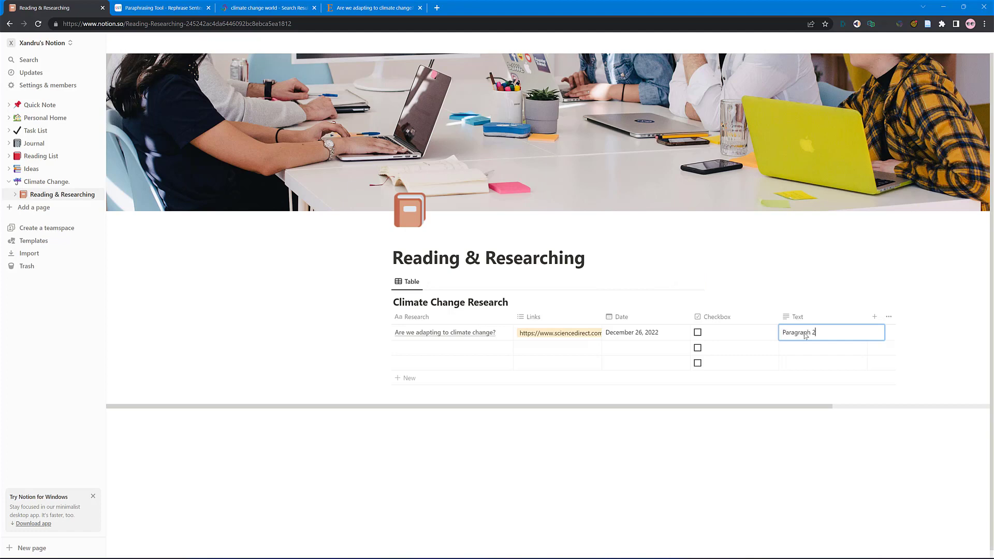
key(Return)
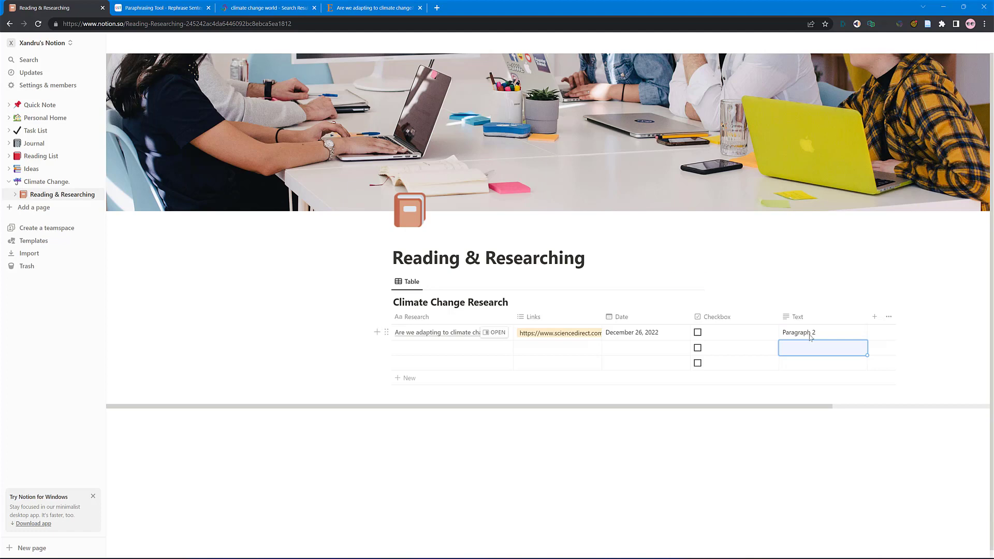
- Copy the title "World development report 2010 : development and climate change" from its WorldCat page into the second row's Research cell
click(404, 351)
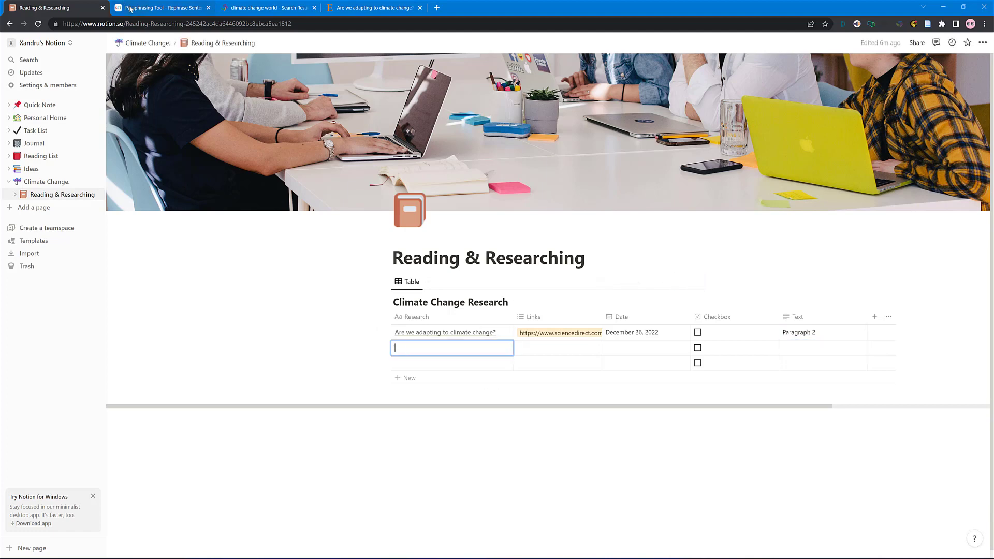
click(237, 5)
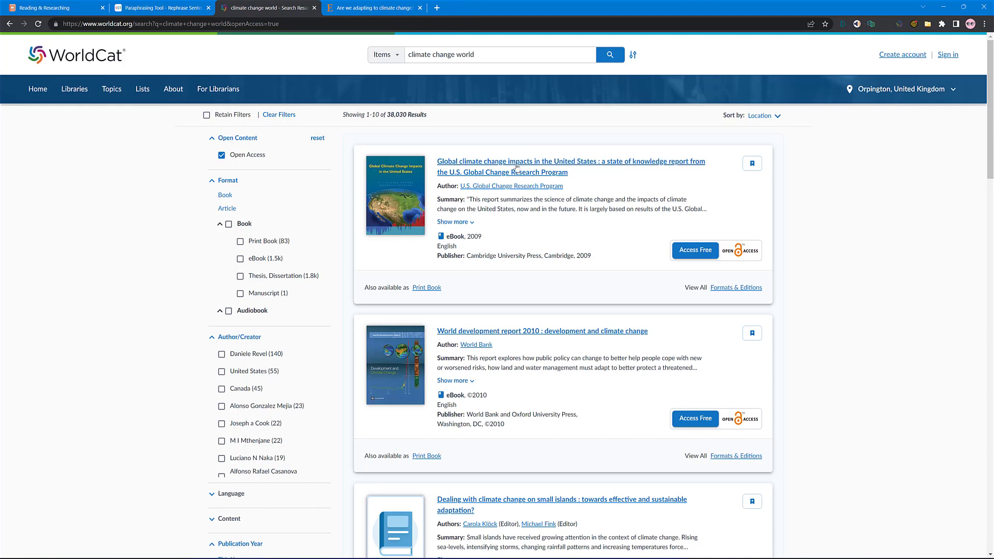
click(518, 337)
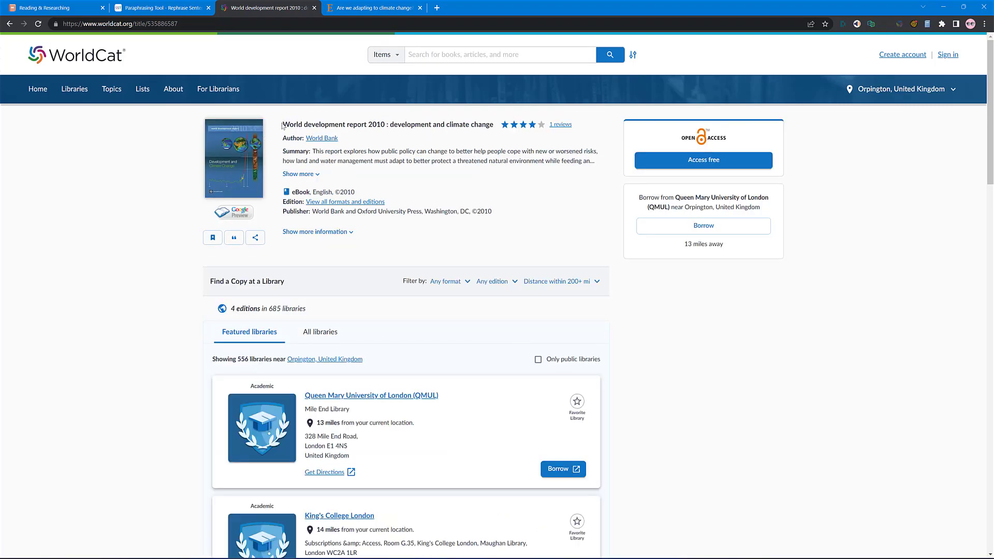
drag(282, 125, 496, 133)
right_click(483, 126)
click(512, 135)
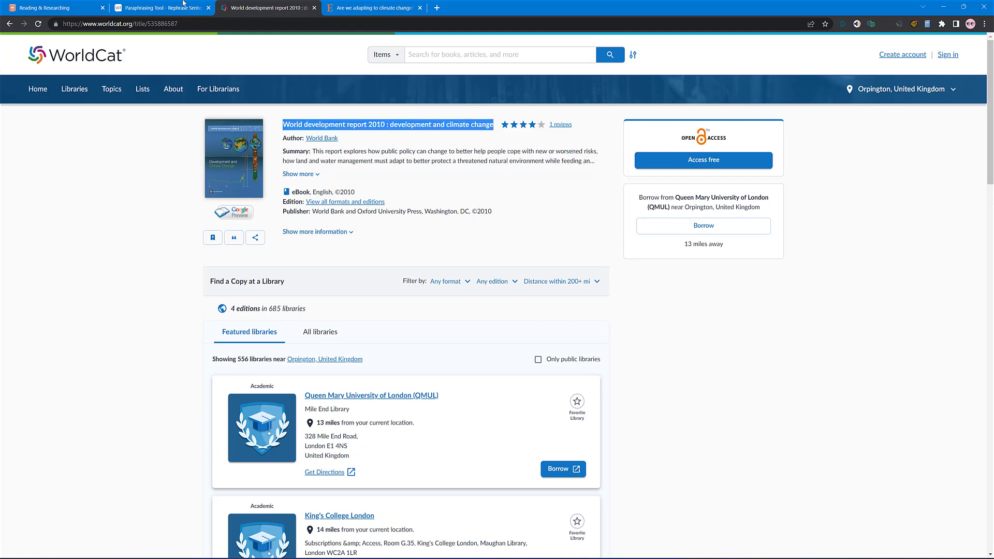
click(84, 5)
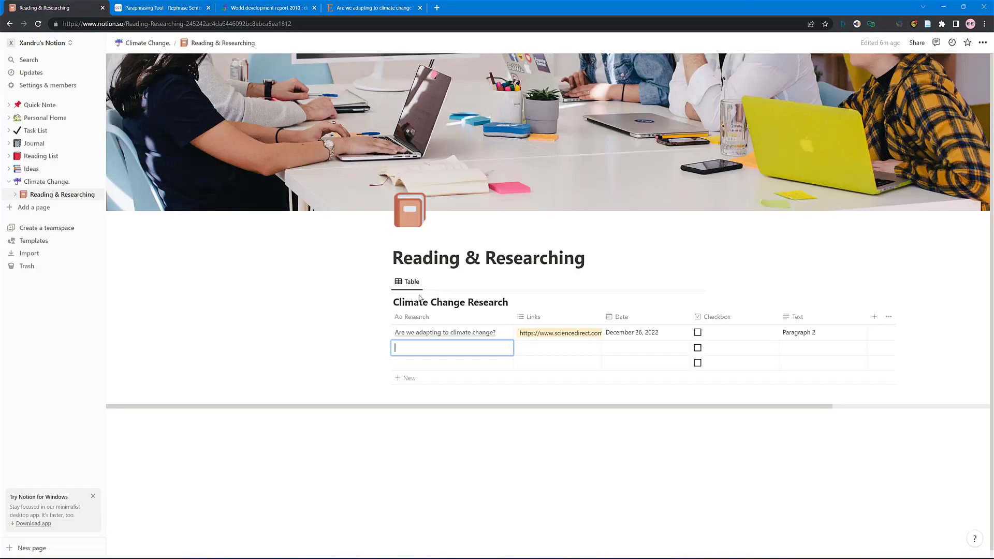
key(ctrl+v)
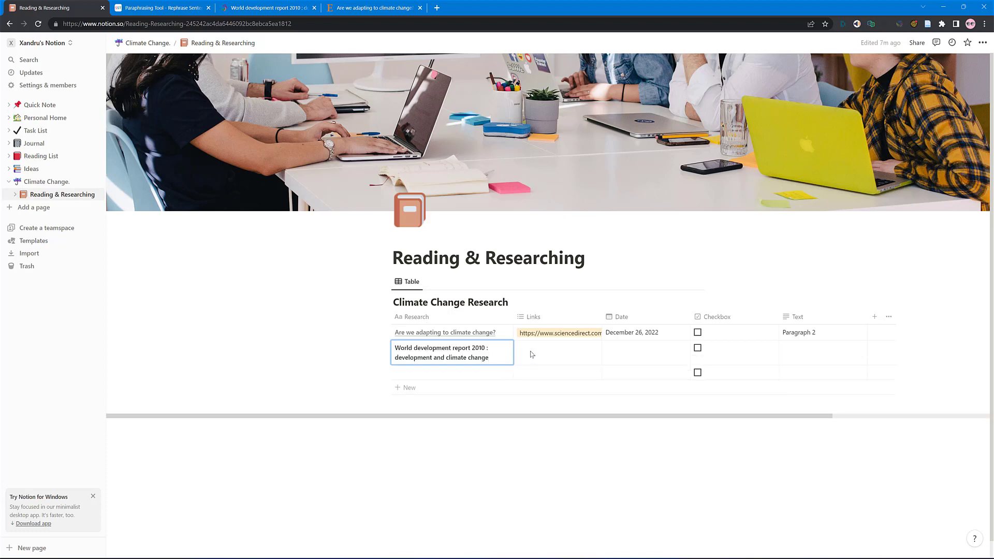
- Copy the WorldCat report page's web address and create it as an option in the second row's Links cell
click(409, 9)
click(267, 7)
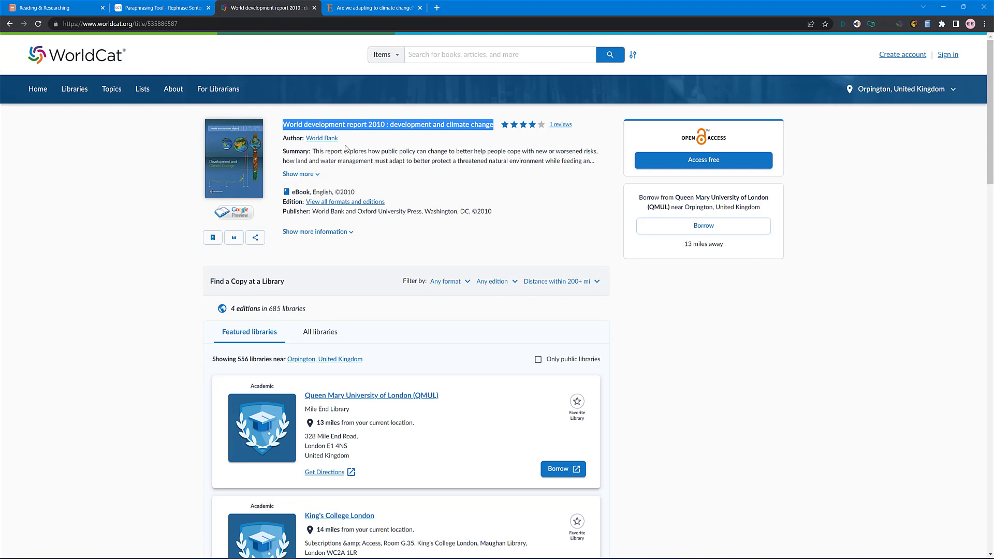
click(414, 234)
right_click(150, 27)
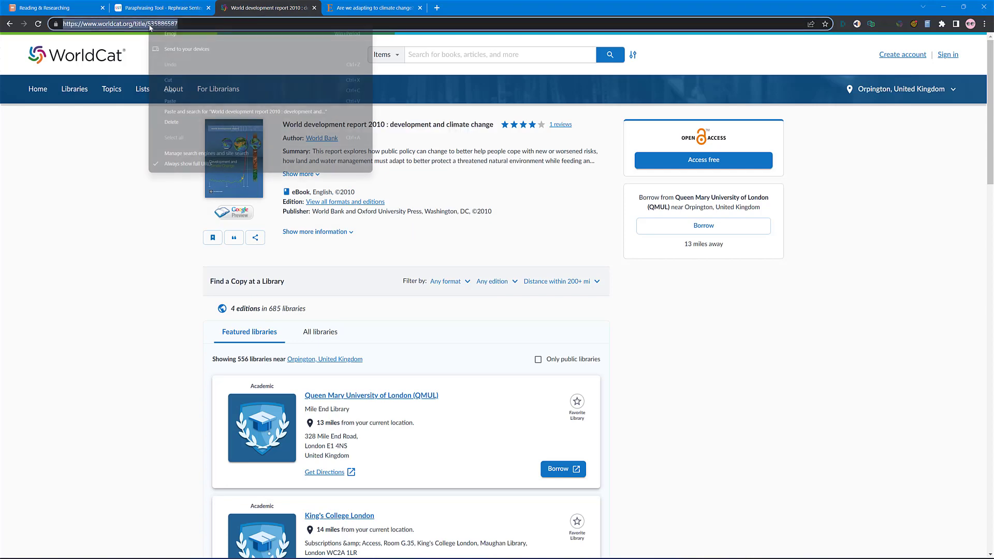
click(172, 90)
click(62, 8)
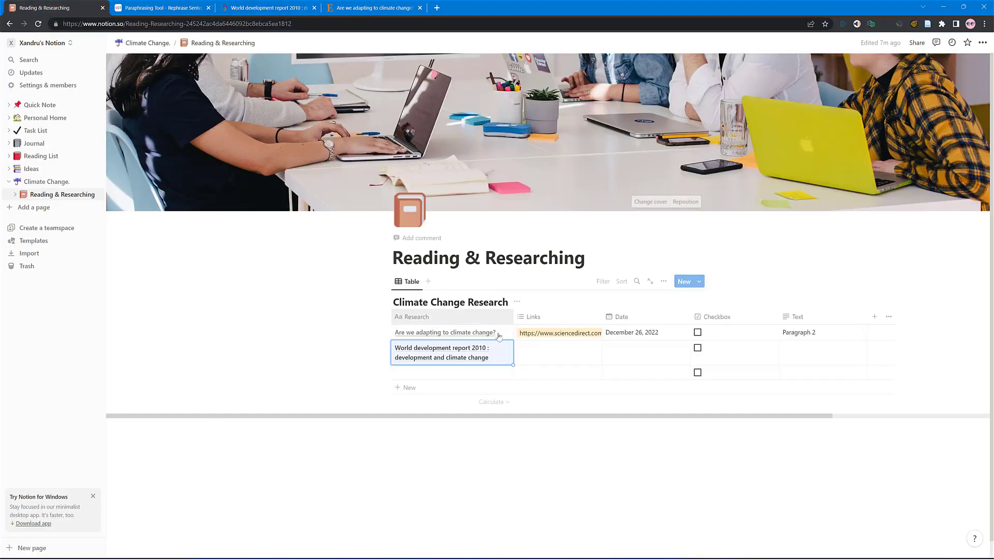
click(528, 351)
key(ctrl+v)
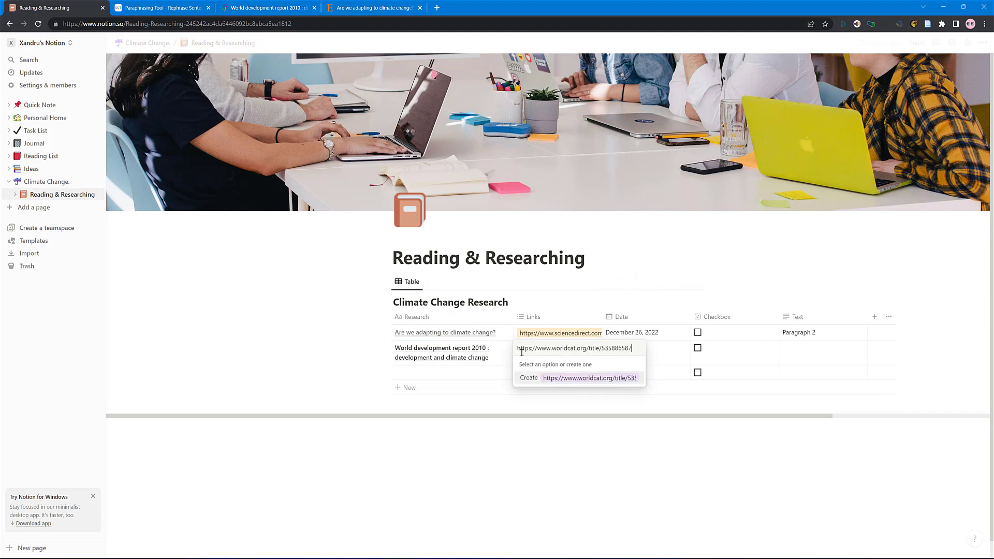
click(627, 377)
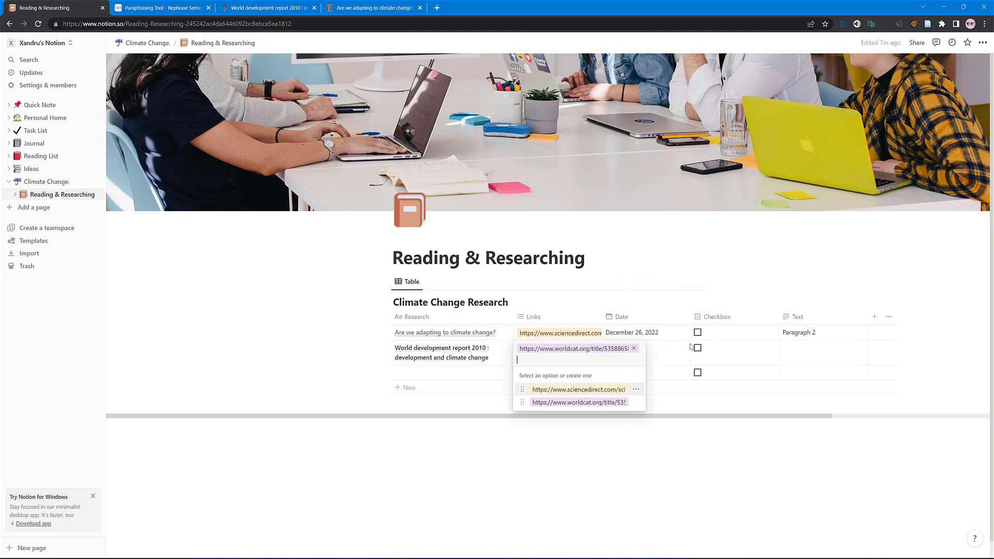
click(786, 350)
click(792, 351)
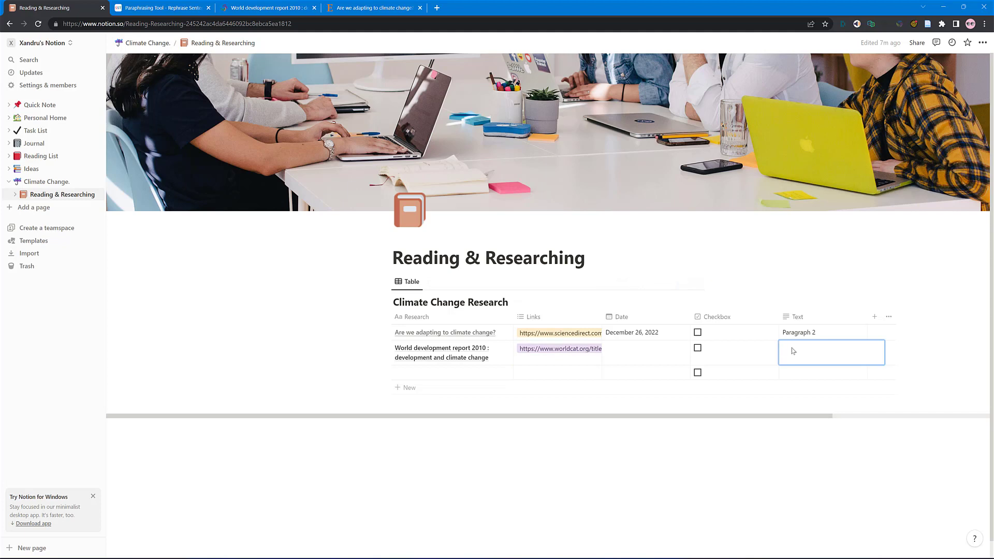
key(Escape)
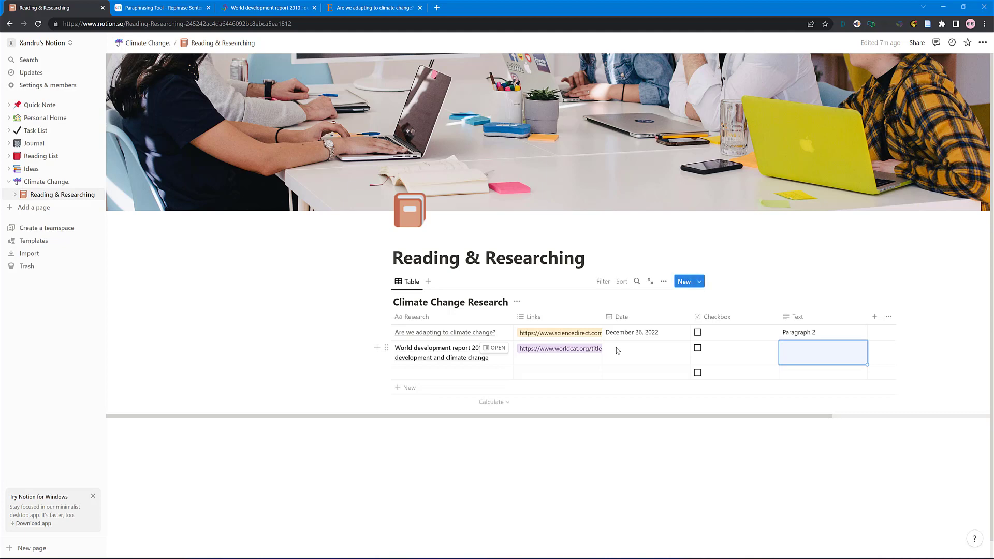
- Set the second row's date to December 26, 2022 and tick the checkboxes of the first two rows
click(618, 351)
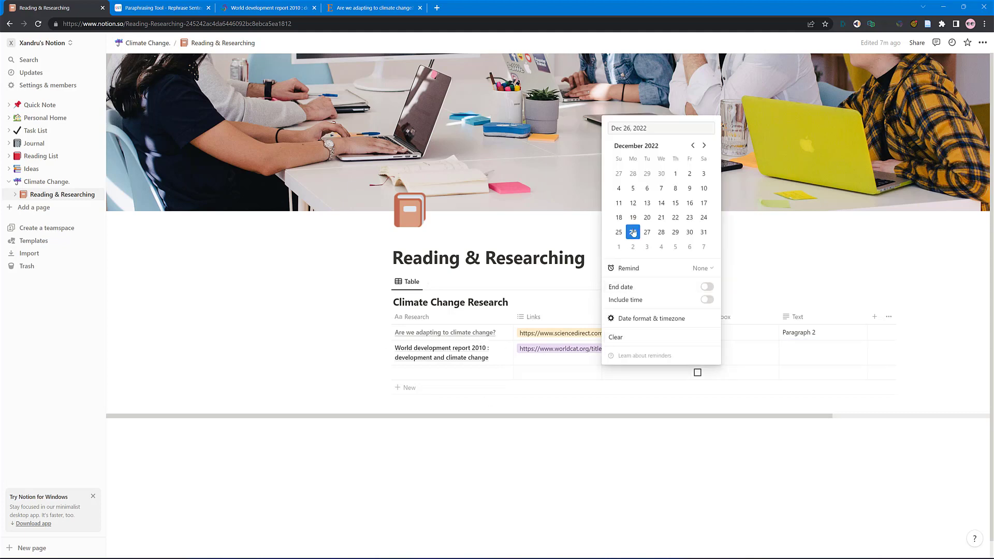
click(616, 386)
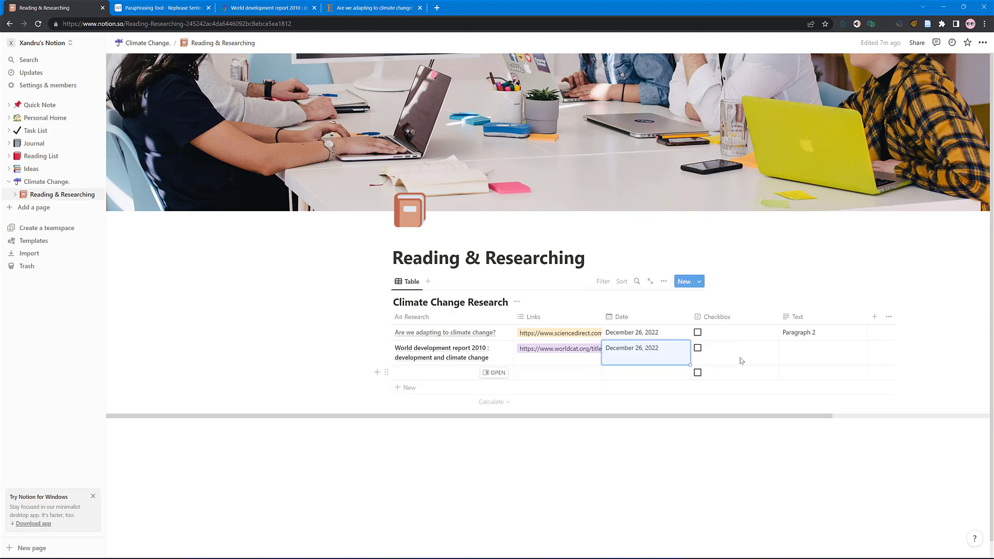
click(698, 332)
click(698, 348)
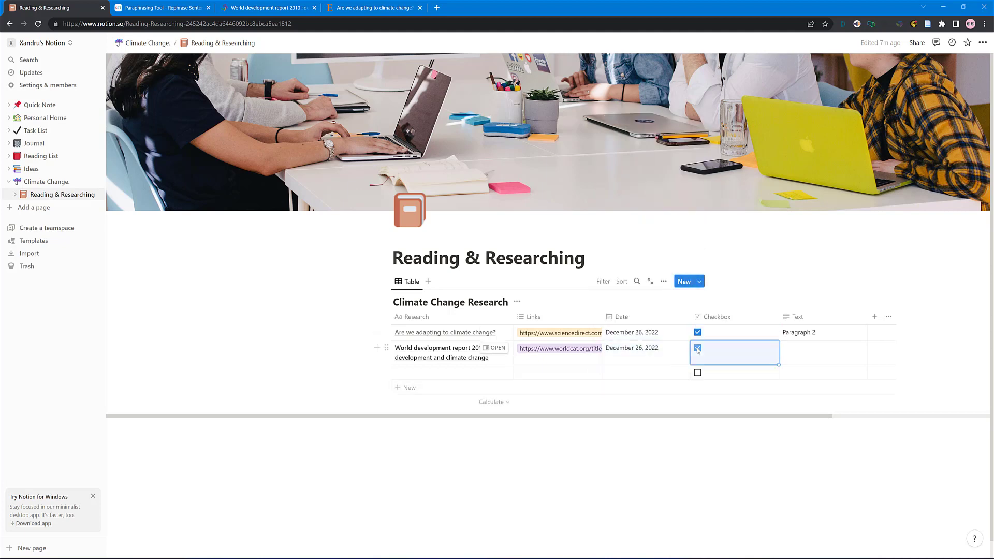
click(925, 344)
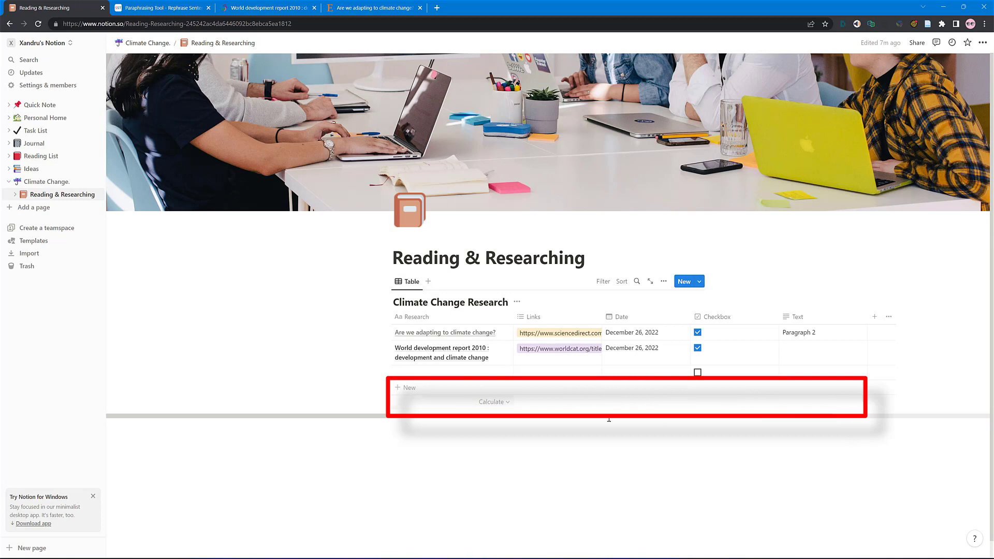
- Try the Latest date calculation under the Date column, and switch it to Date range
click(682, 403)
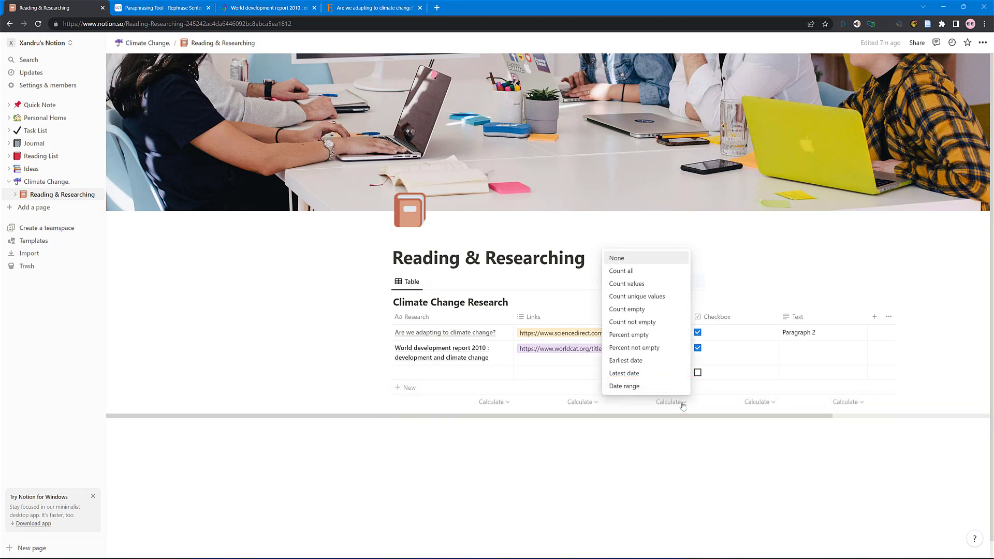
click(639, 372)
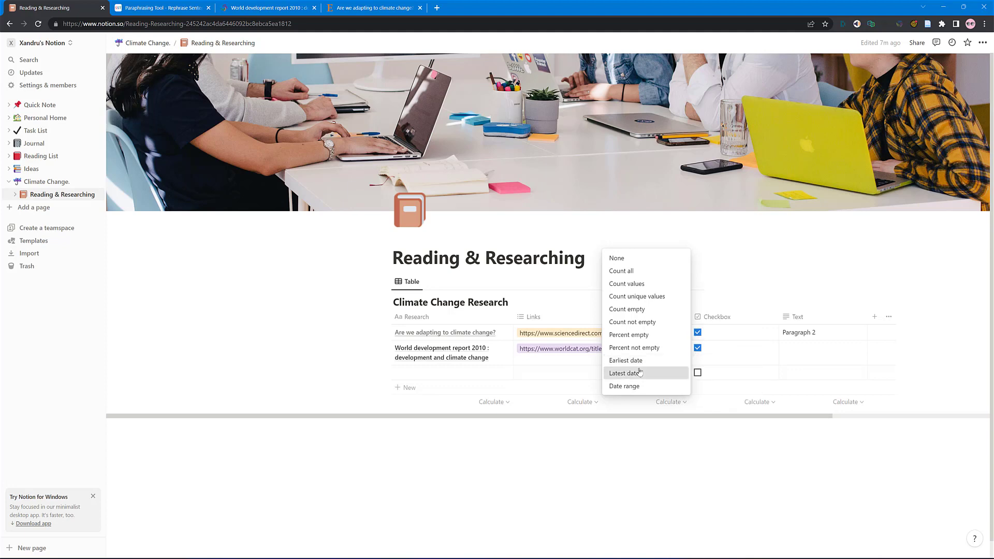
click(672, 403)
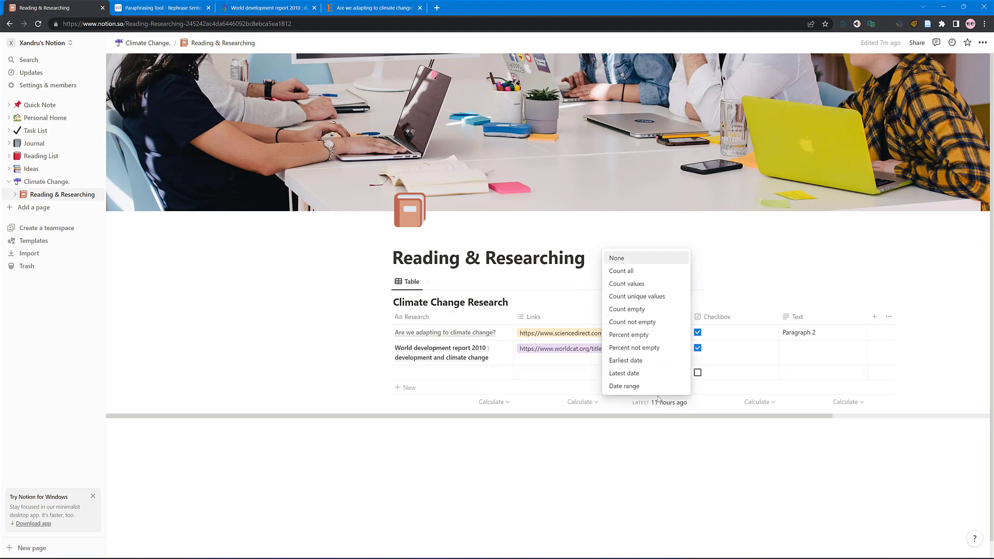
click(633, 385)
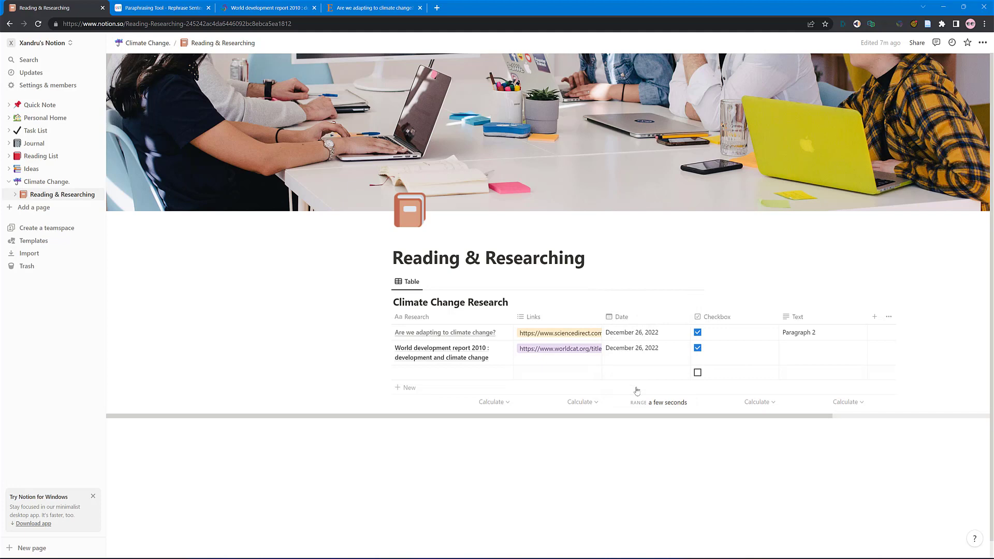
click(647, 403)
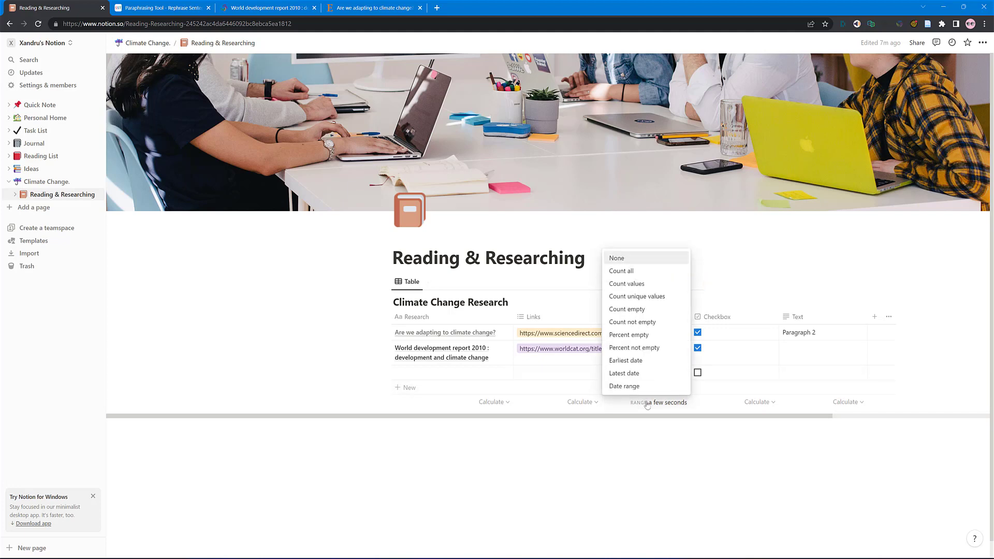
- Set the calculation under the Checkbox column to Checked
click(755, 403)
click(756, 402)
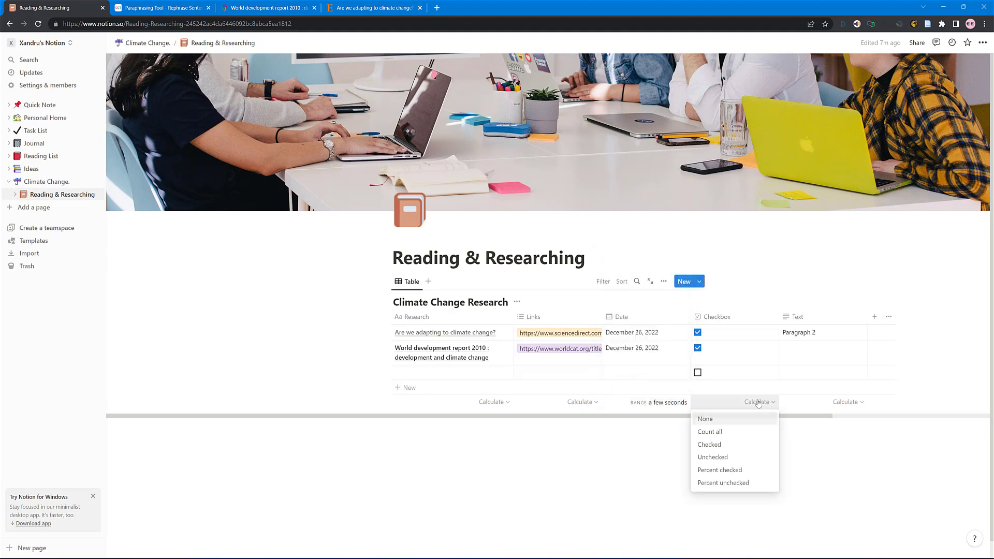
click(722, 444)
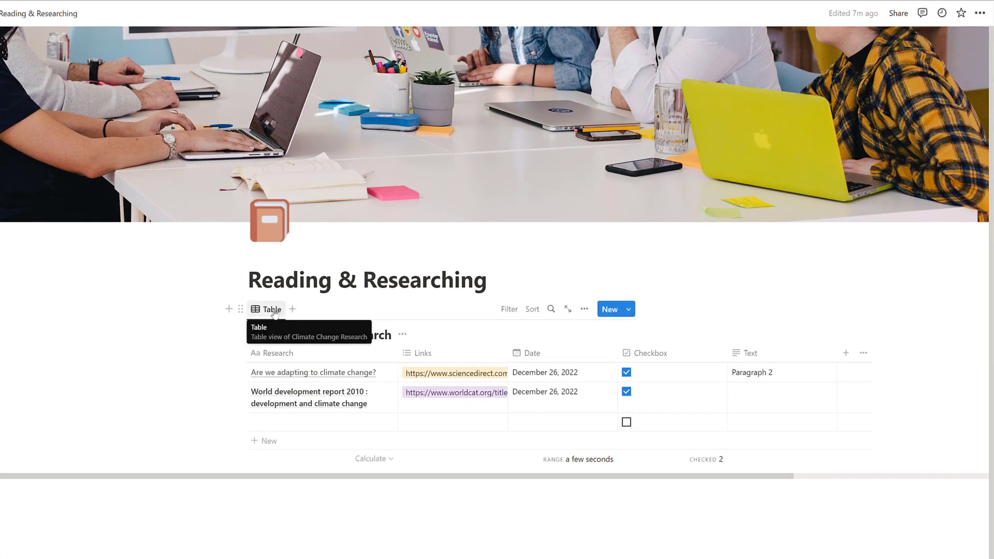
- Add a Board view of the research database and move the "Are we adapting to climate change?" card into the WorldCat link group
click(292, 309)
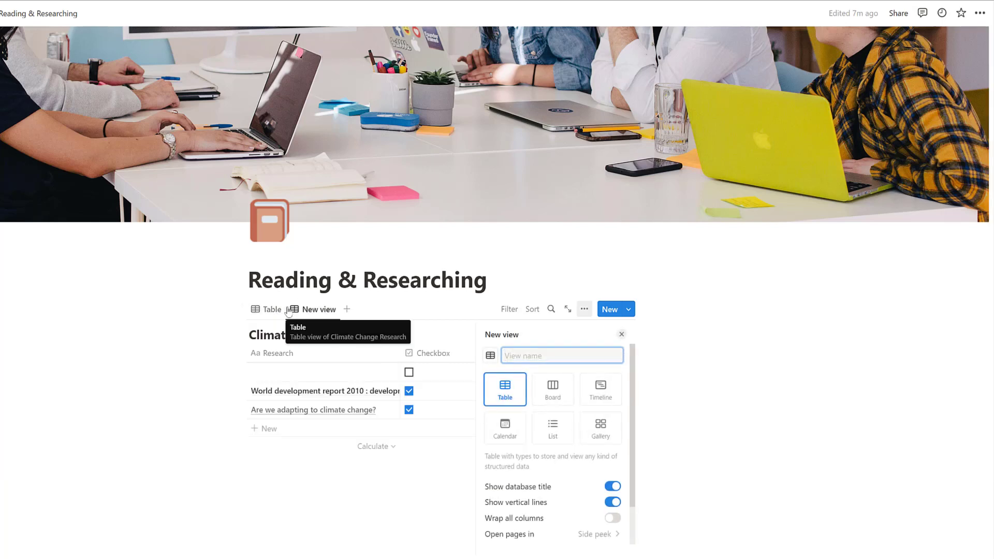
click(549, 392)
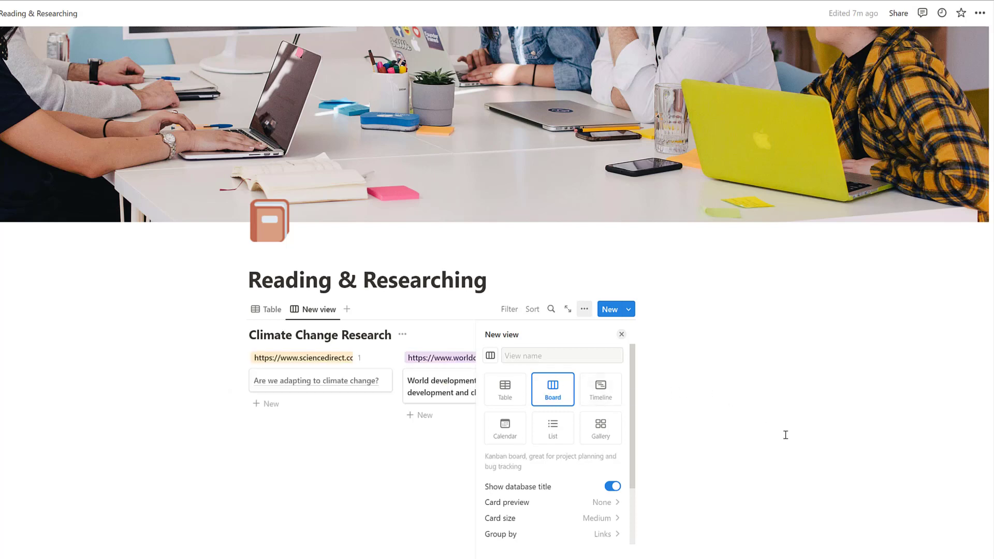
click(453, 469)
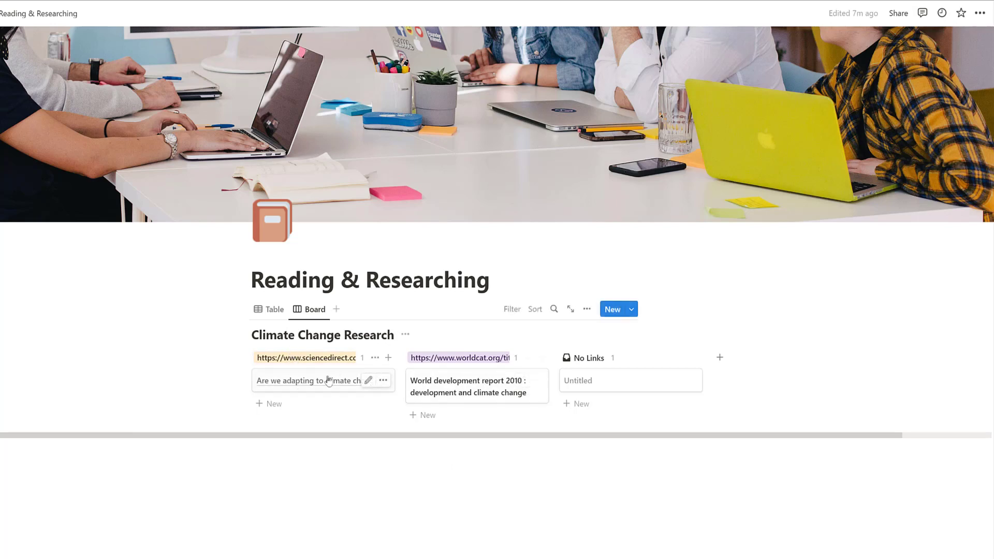
drag(357, 374, 500, 380)
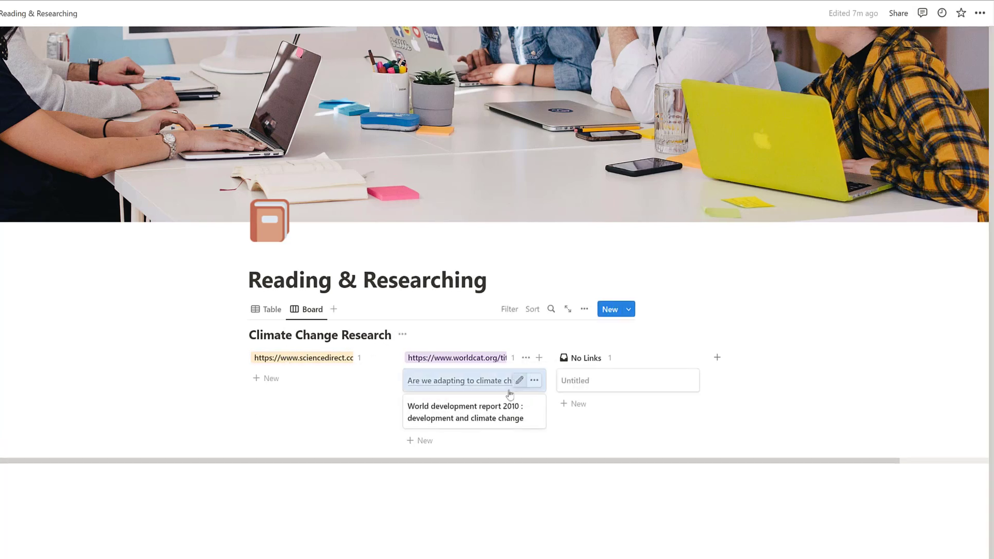
- Move both cards out below the board, and place "Are we adapting to climate change?" under the ScienceDirect link and "World development report 2010" under WorldCat
drag(469, 420, 358, 406)
drag(466, 379, 227, 375)
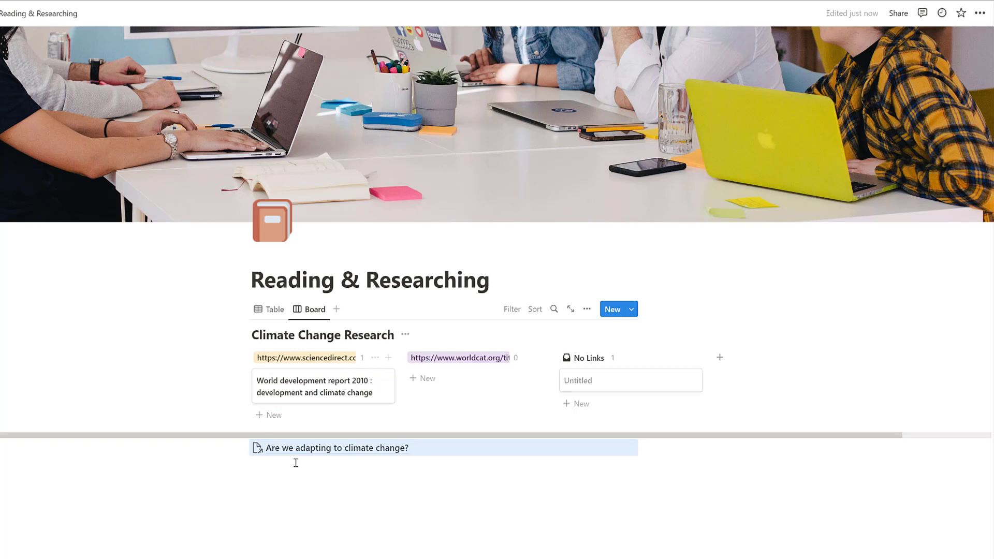
drag(317, 383, 308, 519)
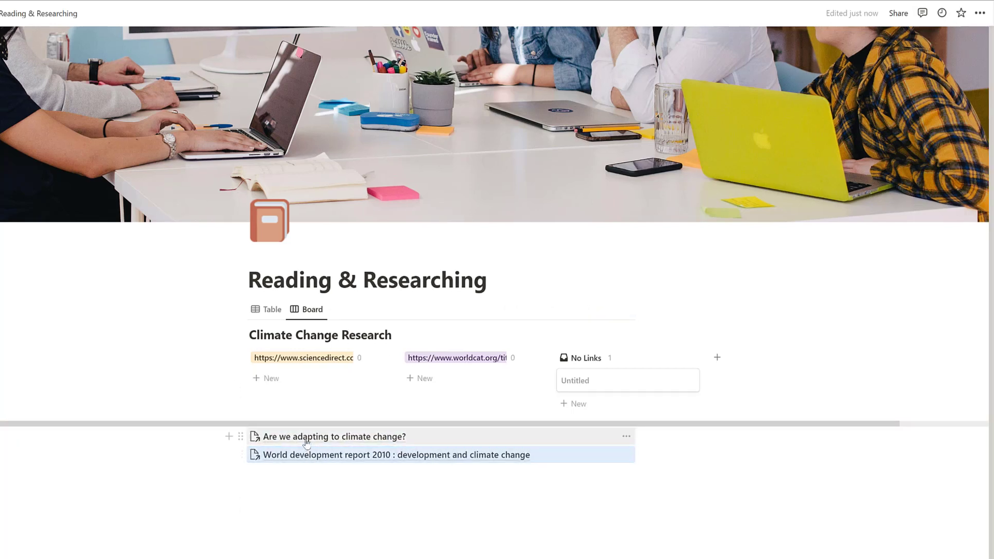
drag(292, 437, 282, 382)
drag(311, 437, 436, 380)
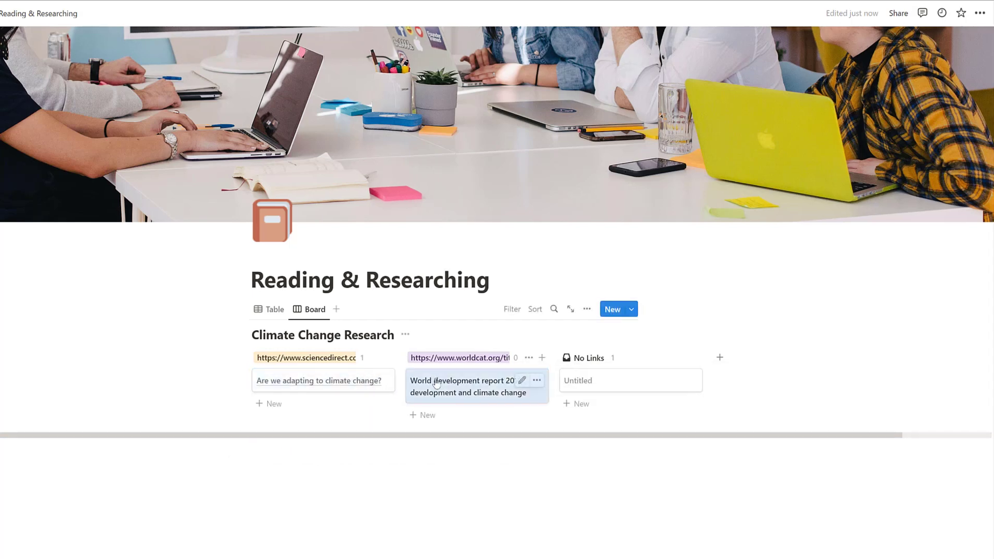
- Look at the untitled card in the No Links group, close it, and compare the Table and Board views
click(614, 381)
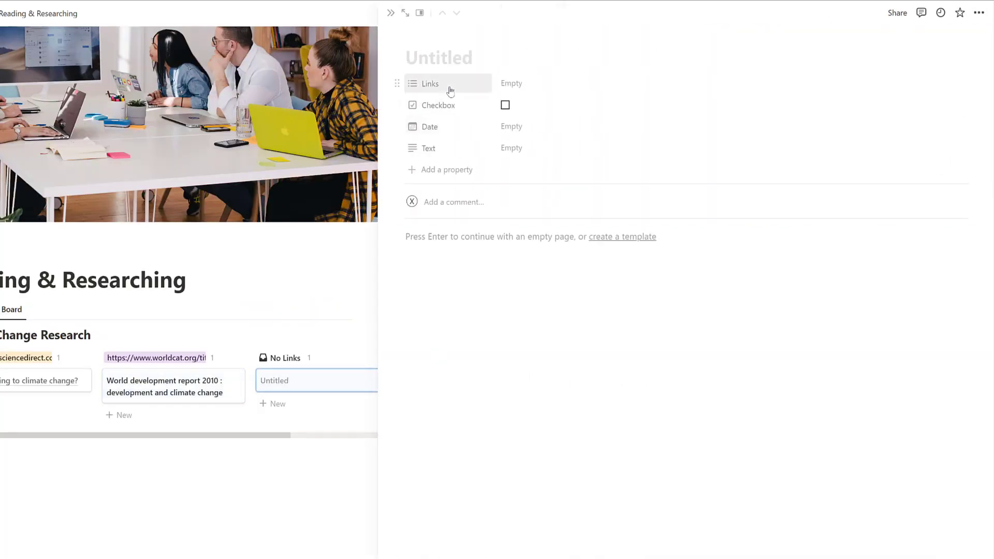
click(392, 15)
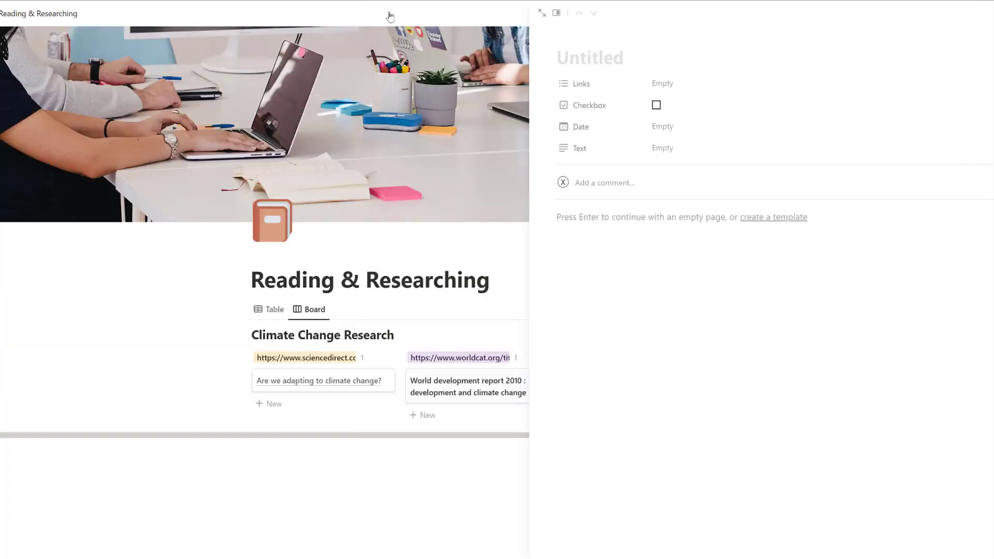
click(268, 309)
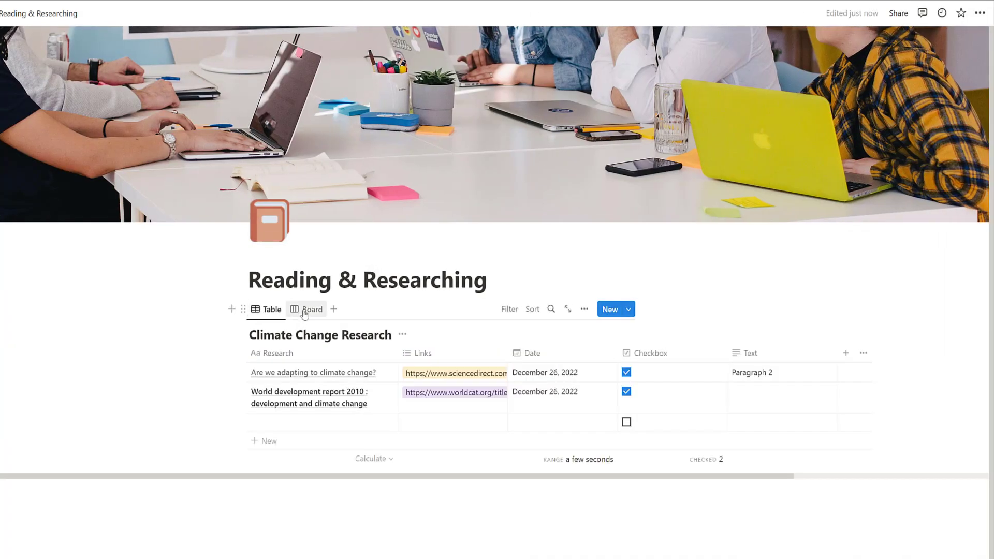
click(302, 311)
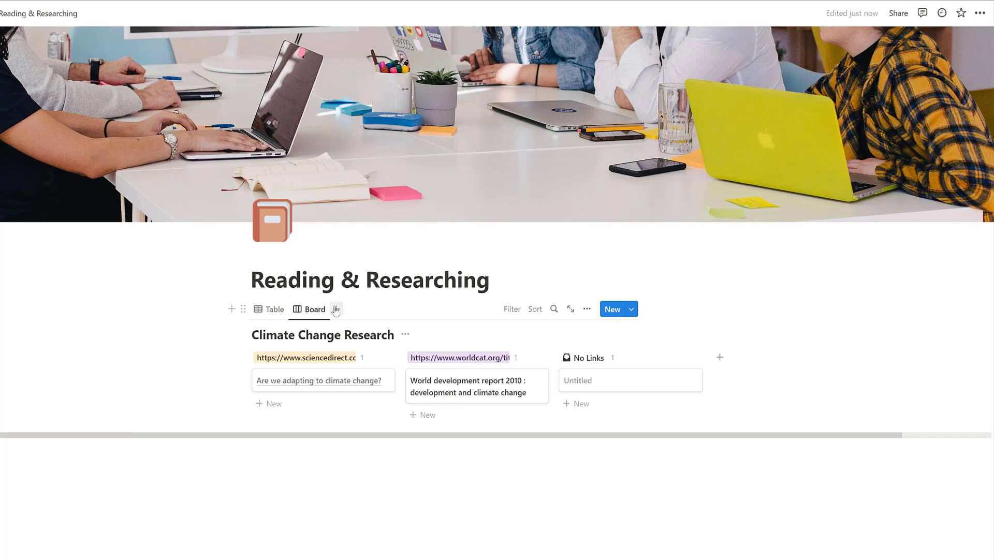
- Add a Timeline view to the Climate Change Research database and insert an empty to-do item below the database
click(336, 309)
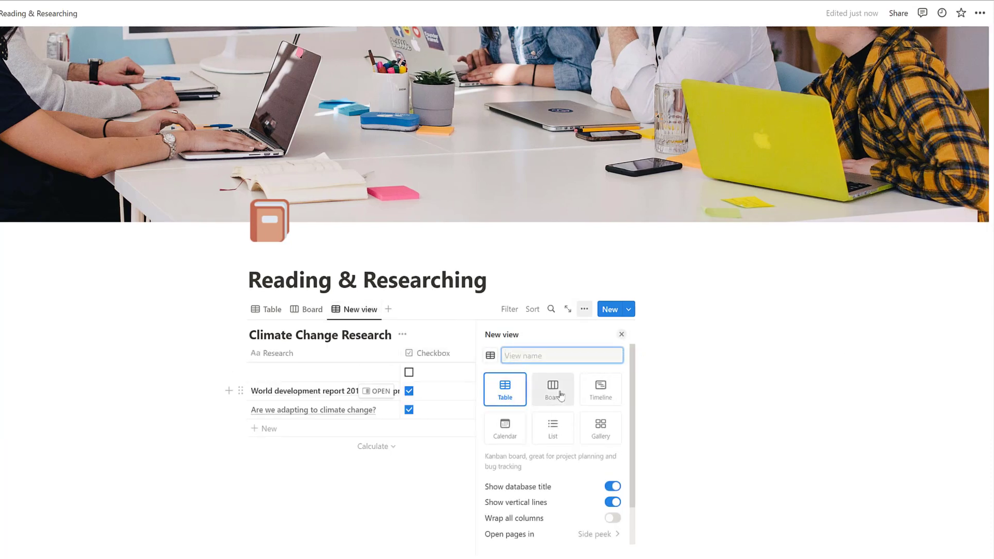
click(599, 393)
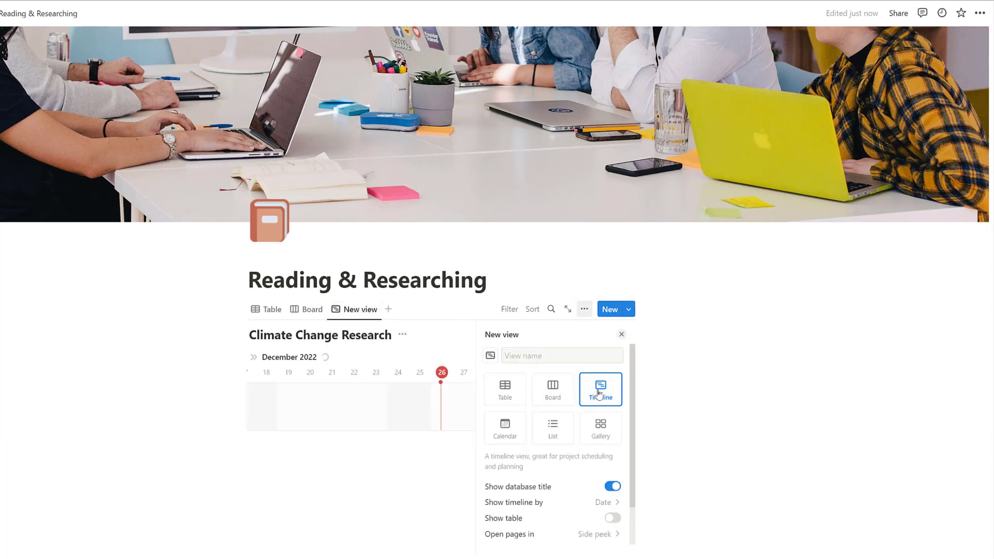
click(621, 334)
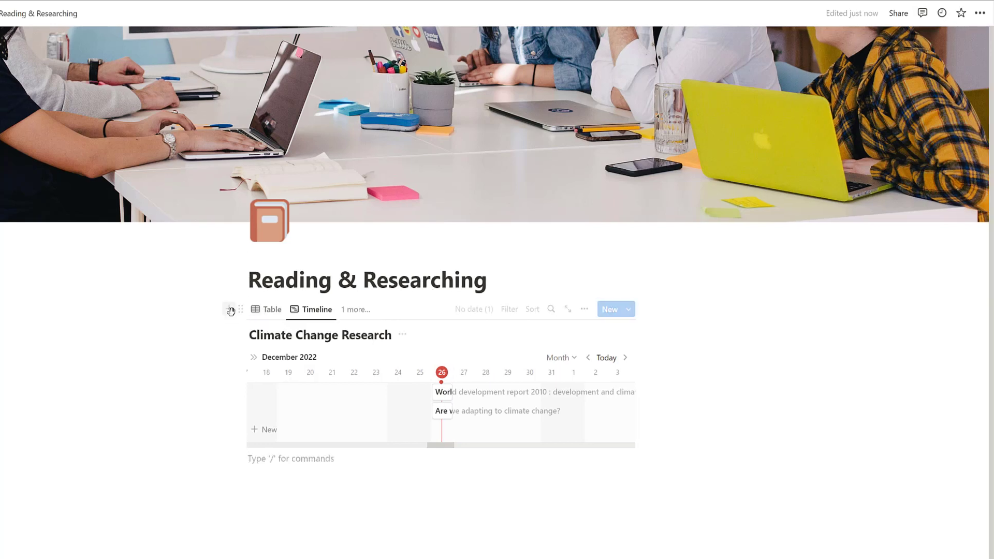
click(230, 311)
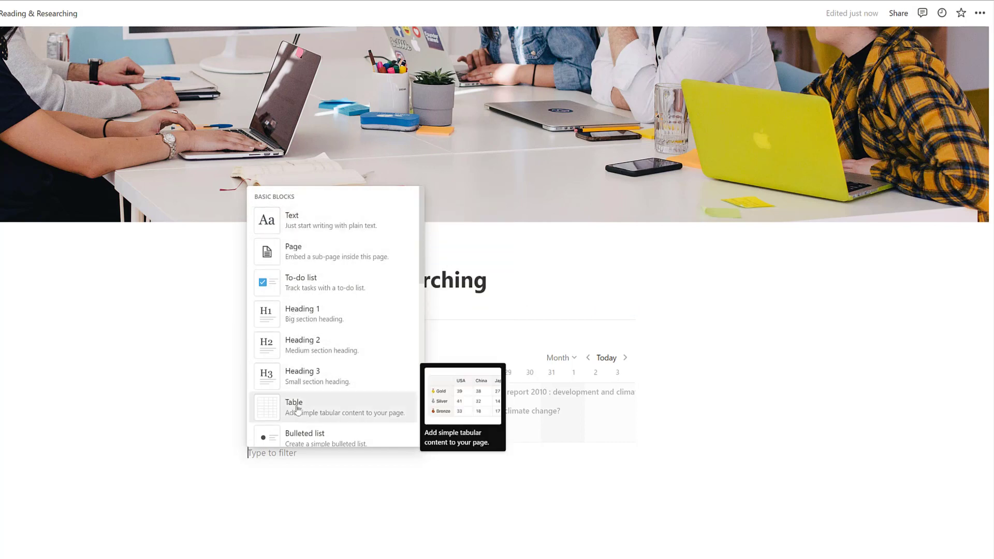
click(293, 281)
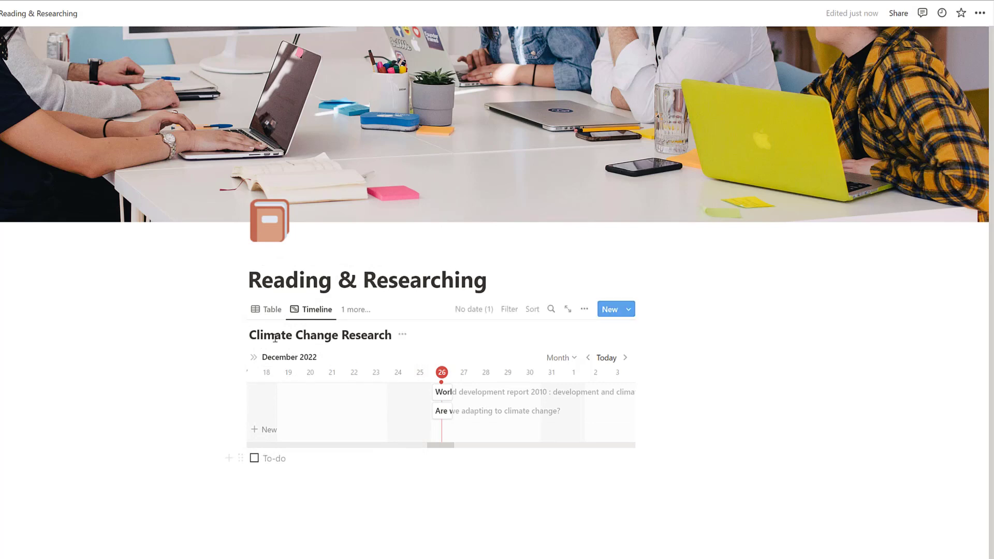
- Go through the Table, Board and Timeline views of the research database and return to the Table view
click(271, 309)
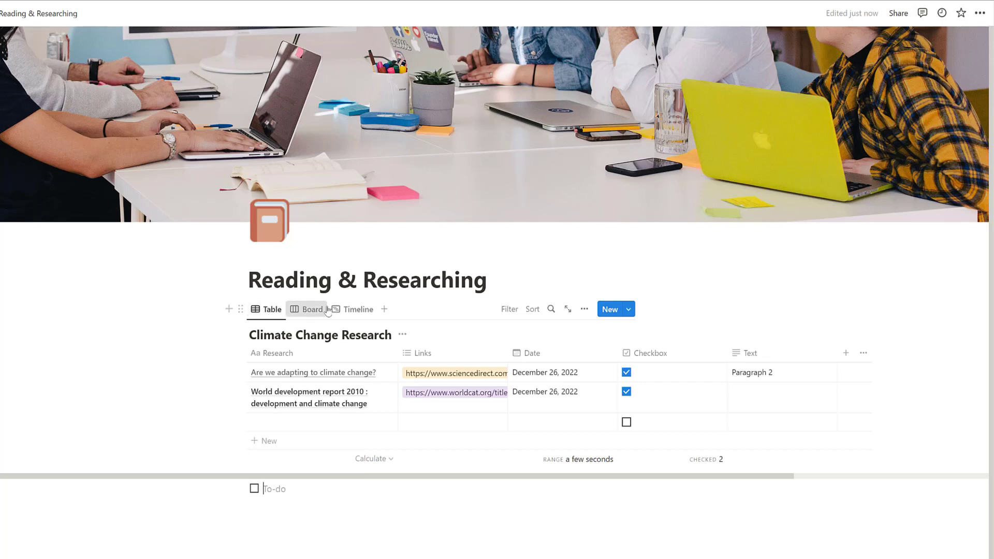
click(309, 309)
click(350, 310)
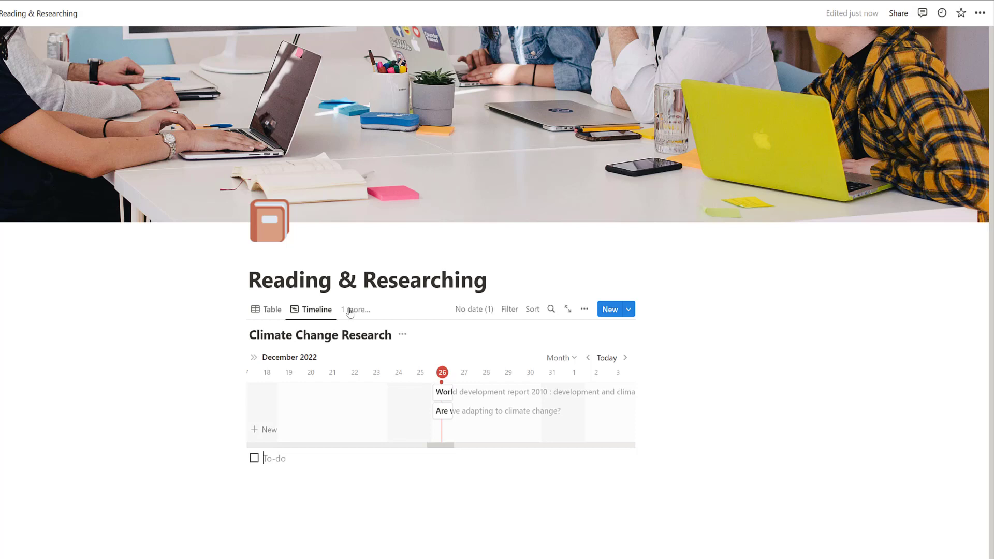
click(266, 309)
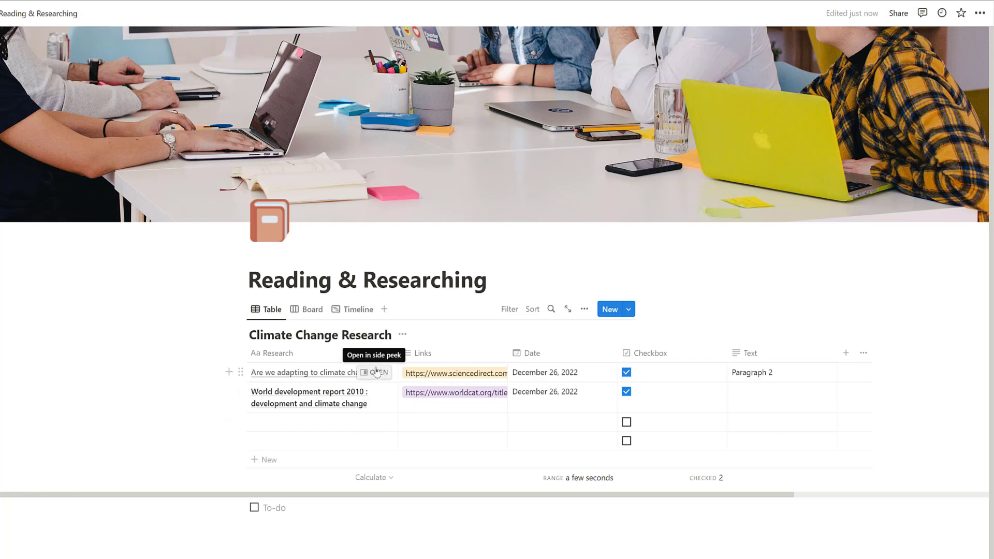
- Open the "Are we adapting to climate change?" entry in side peek and extend its Text property to "Paragraph 2 climate Change"
click(376, 372)
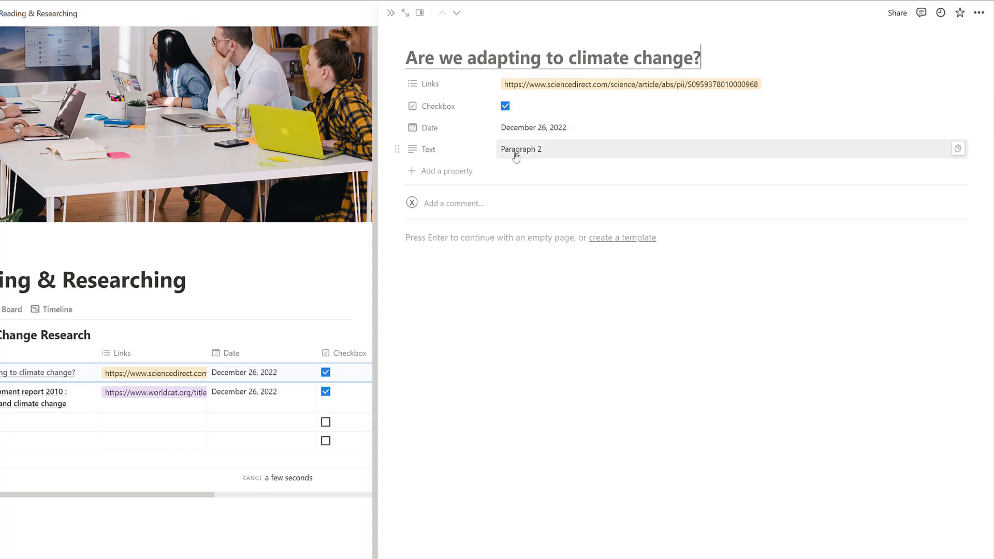
click(547, 154)
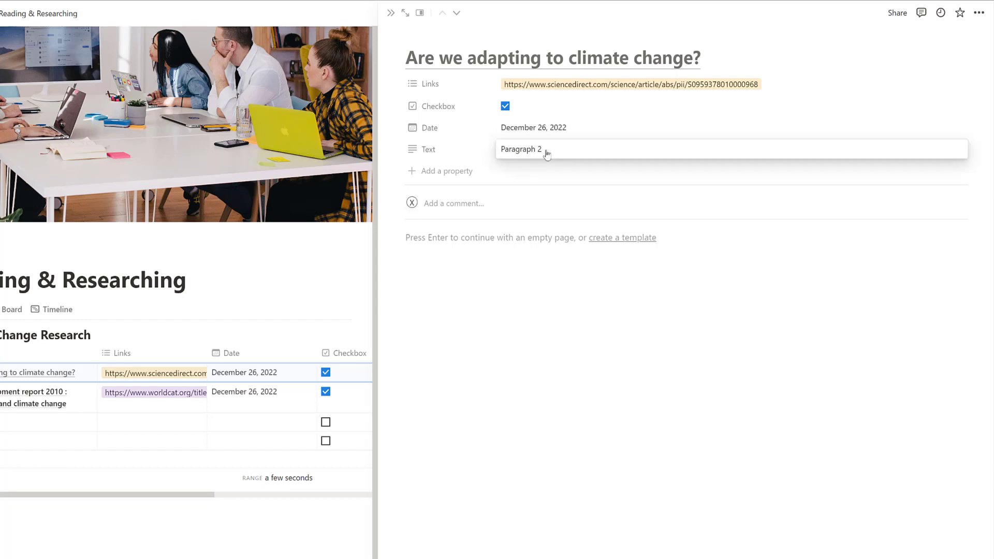
text(climate Change)
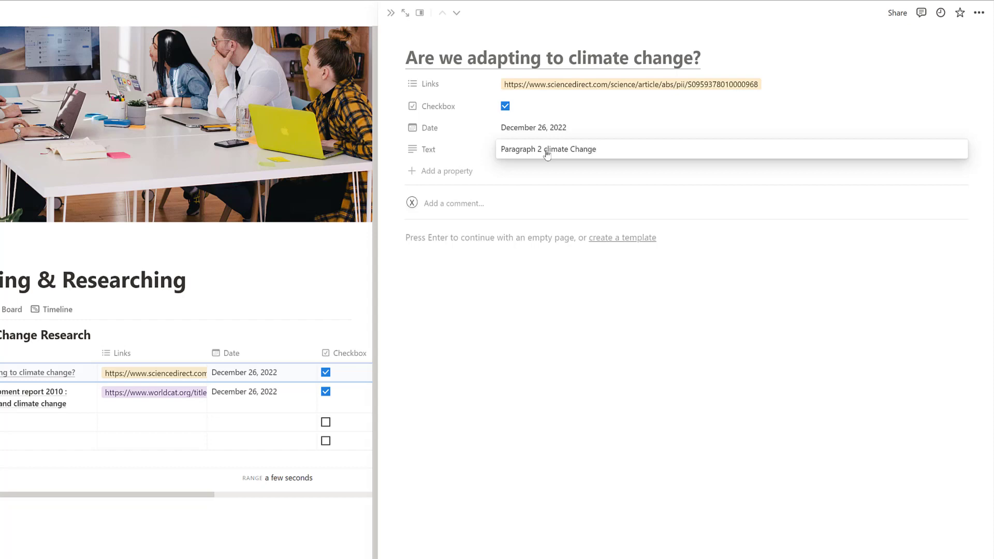
click(570, 170)
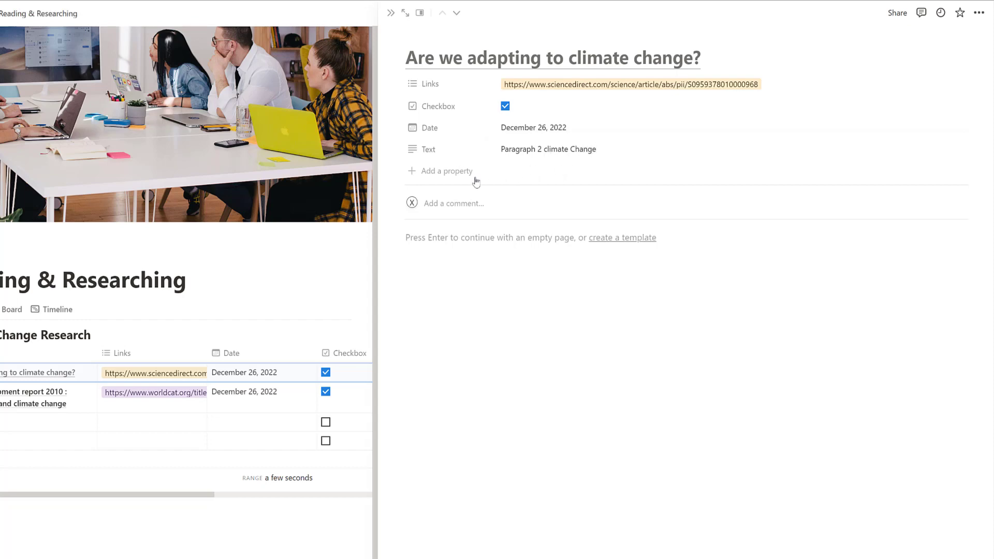
- Add a Status property to the entry and colour its Not started option green
click(456, 179)
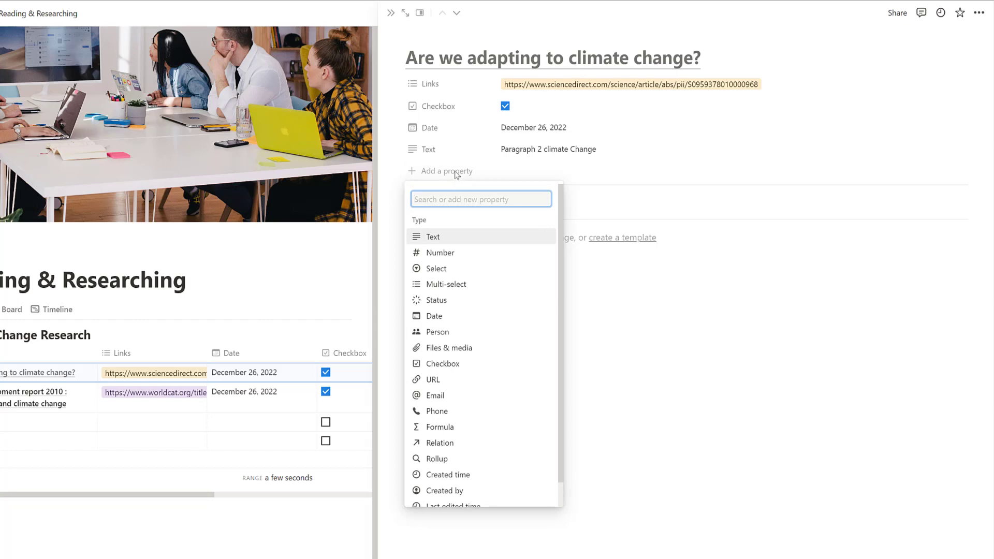
click(449, 302)
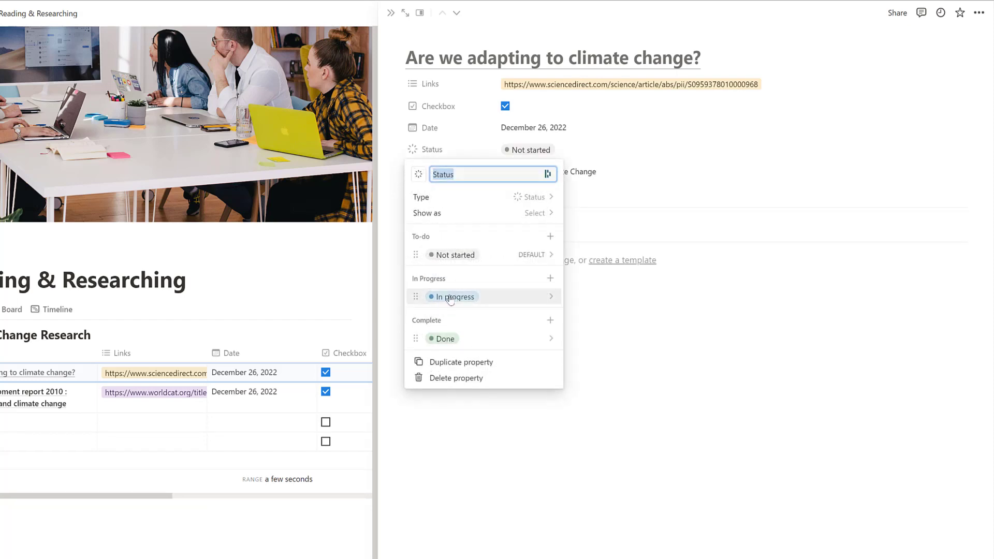
click(454, 256)
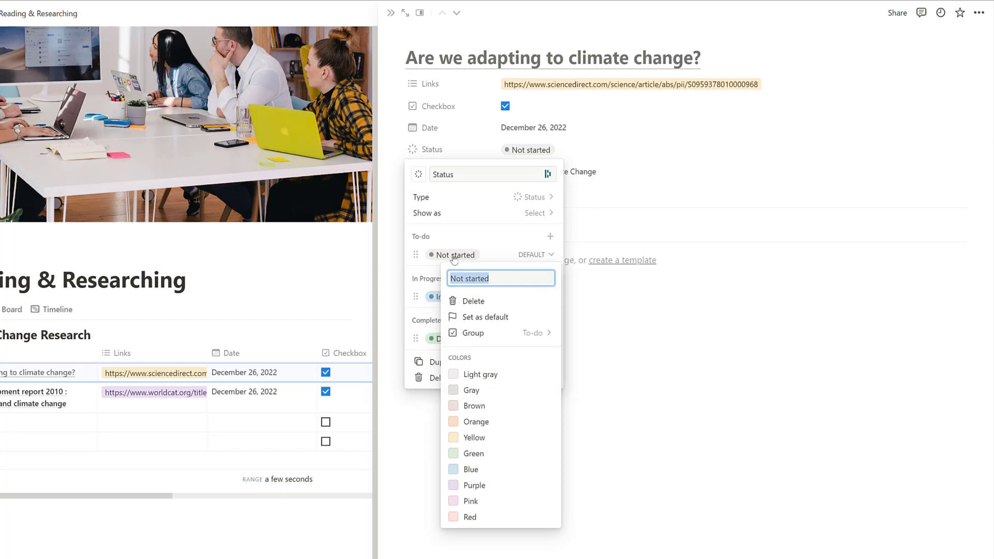
click(475, 454)
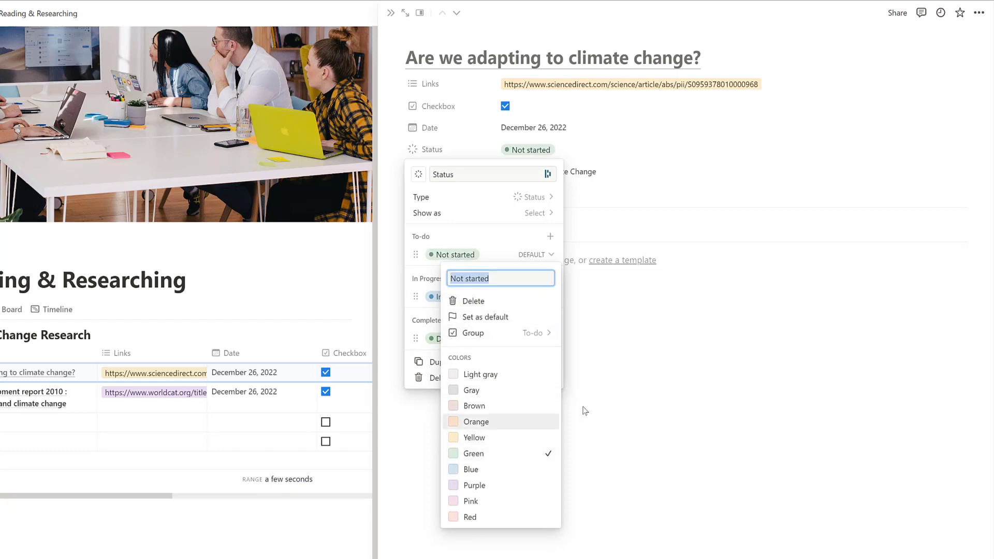
click(594, 408)
click(619, 367)
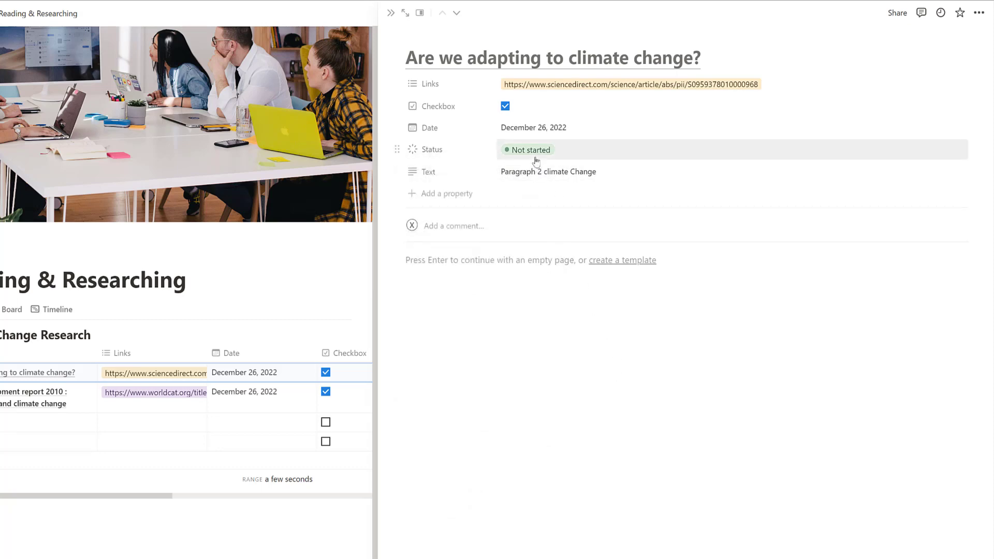
- Close the entry and set the status of "Are we adapting to climate change?" to In progress in the table
click(311, 265)
drag(680, 495, 844, 492)
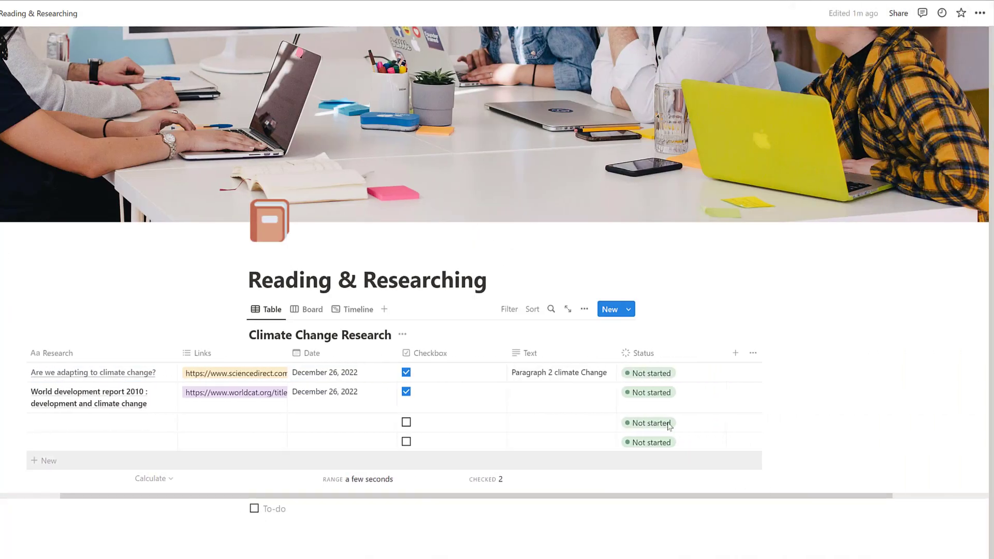
click(654, 374)
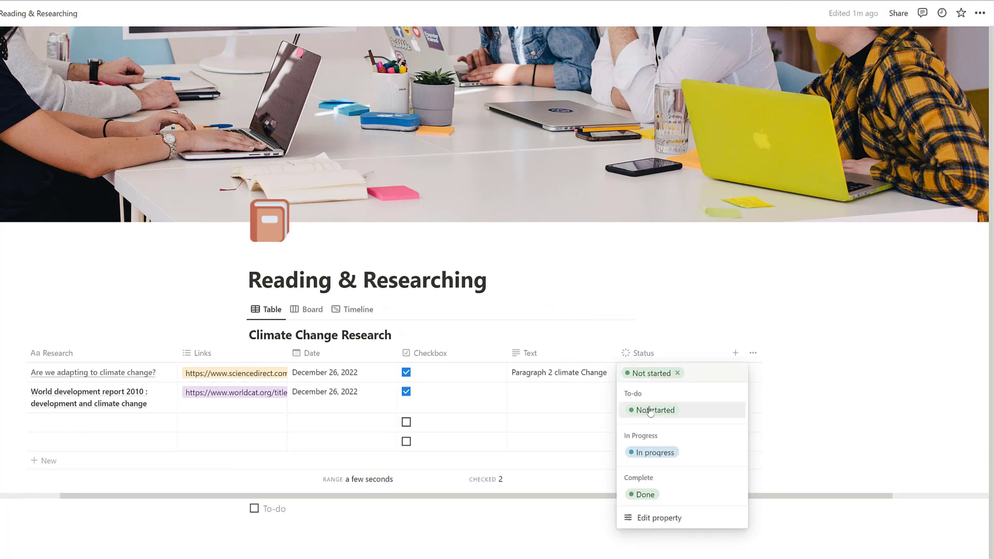
click(642, 452)
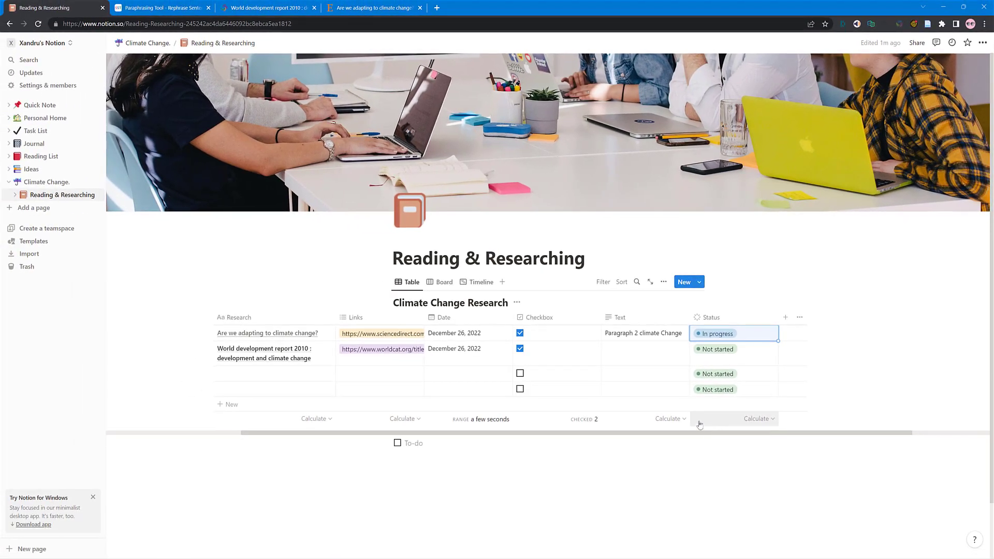
- Check the navigation between the Climate Change page and its Reading & Researching subpage, ending on the subpage
click(34, 181)
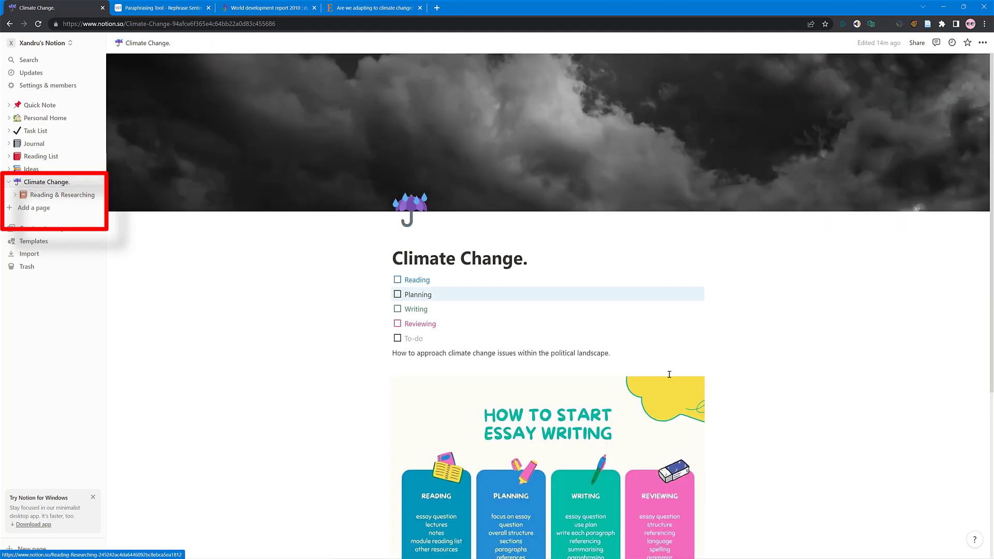
scroll(902, 354, down, 5)
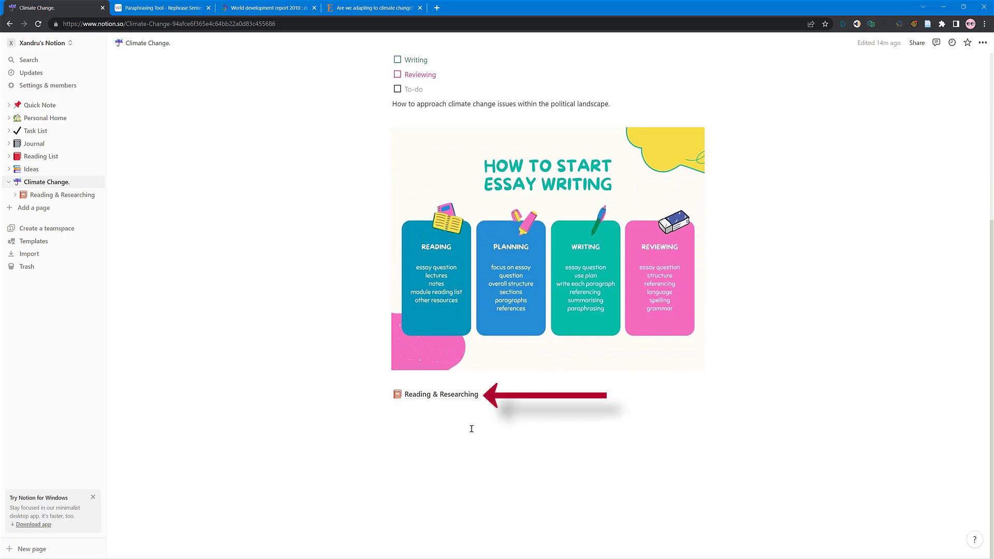
click(443, 397)
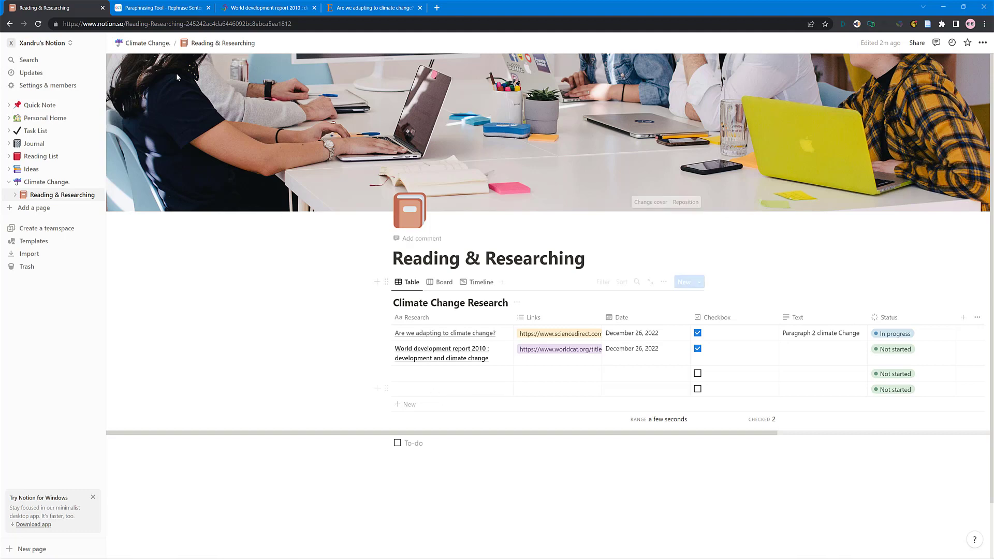
click(146, 44)
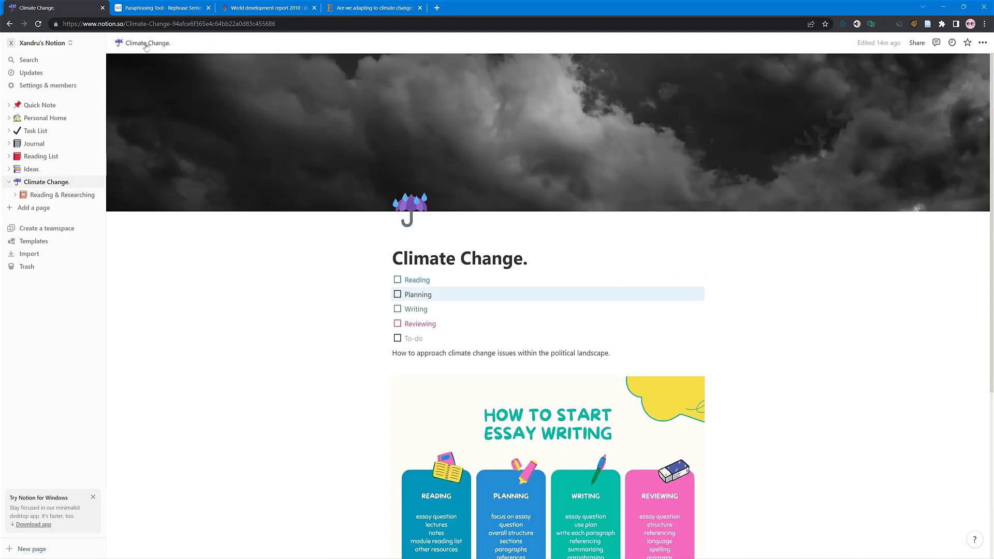
scroll(404, 370, down, 5)
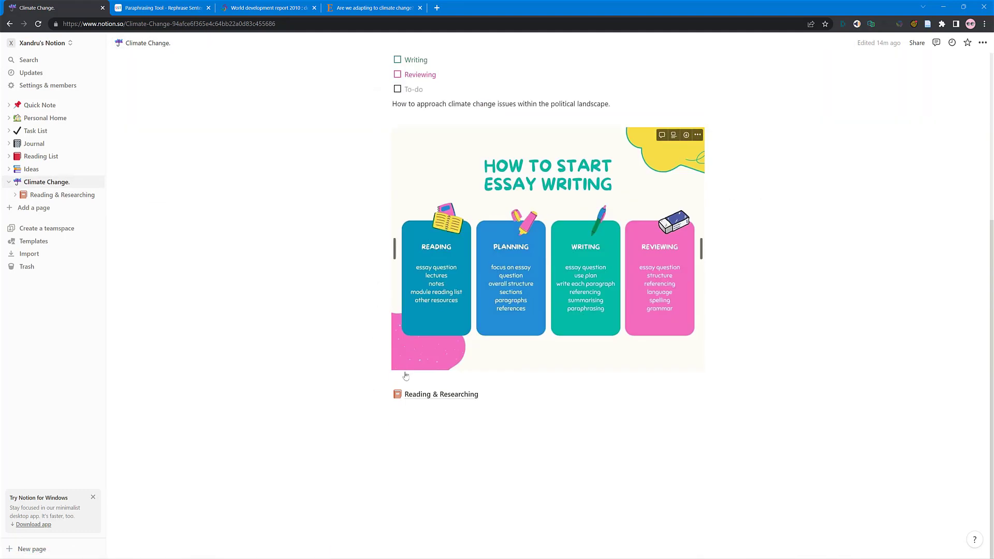
click(424, 396)
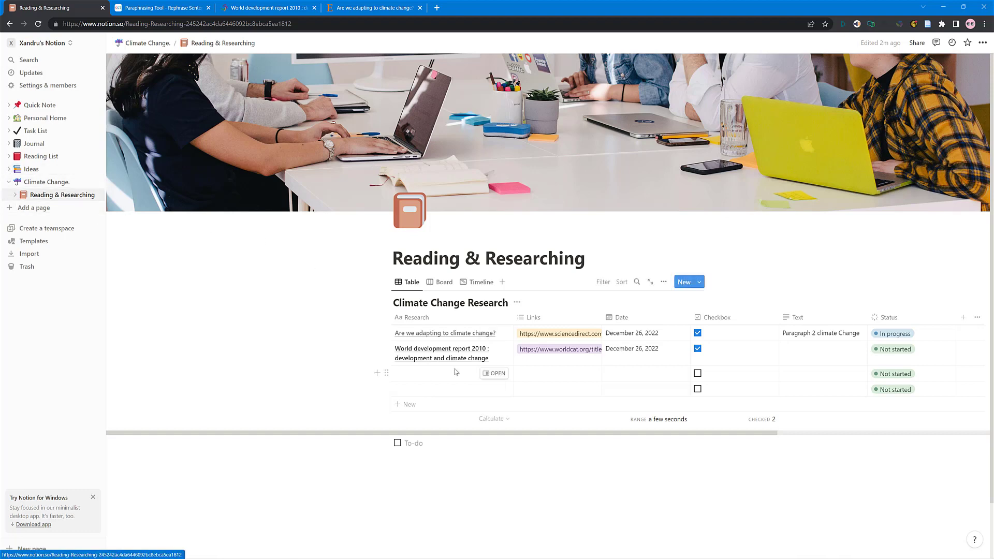
- View the research database as a timeline and return to its Table view
click(477, 283)
click(444, 284)
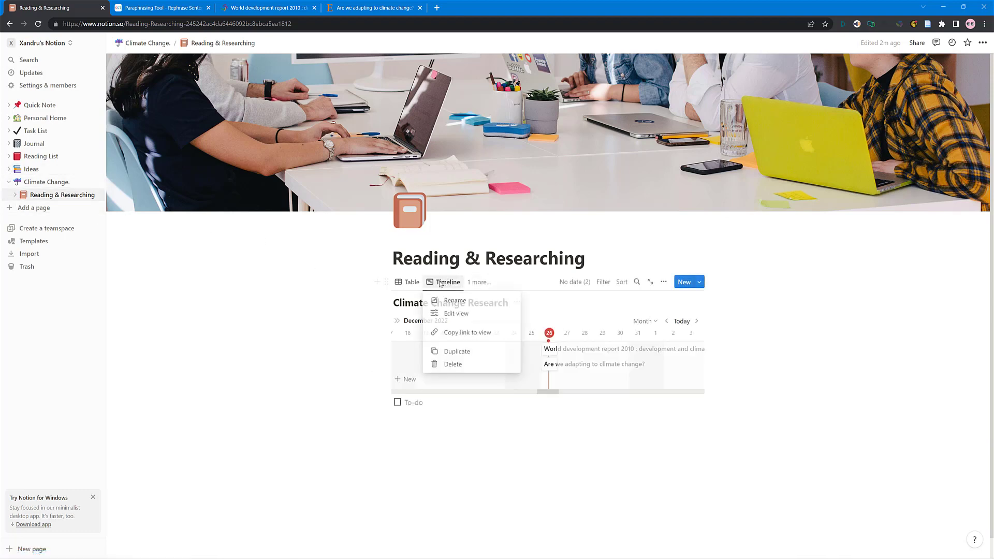
click(410, 286)
click(410, 287)
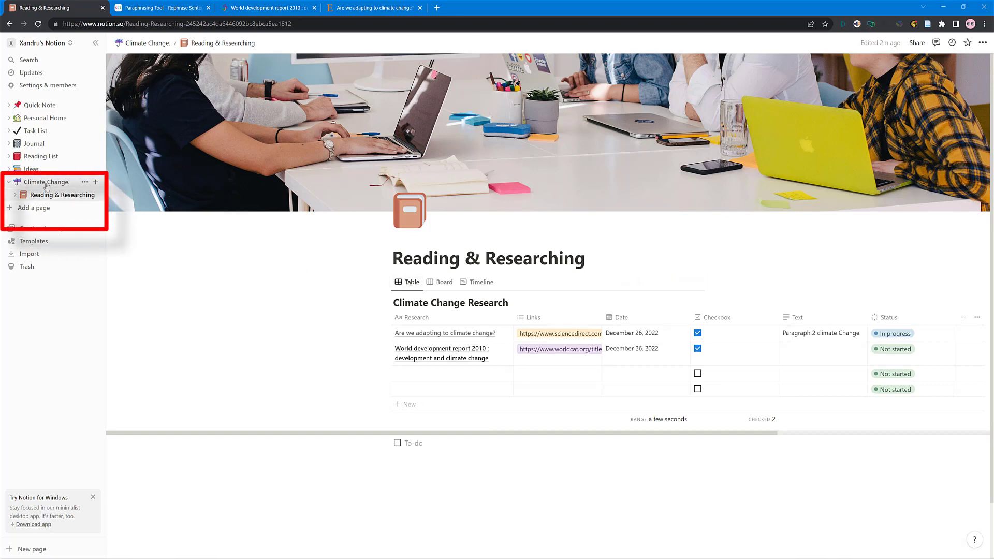
- Create a subpage under Climate Change titled "Organising Time." and start it as an empty page
click(99, 182)
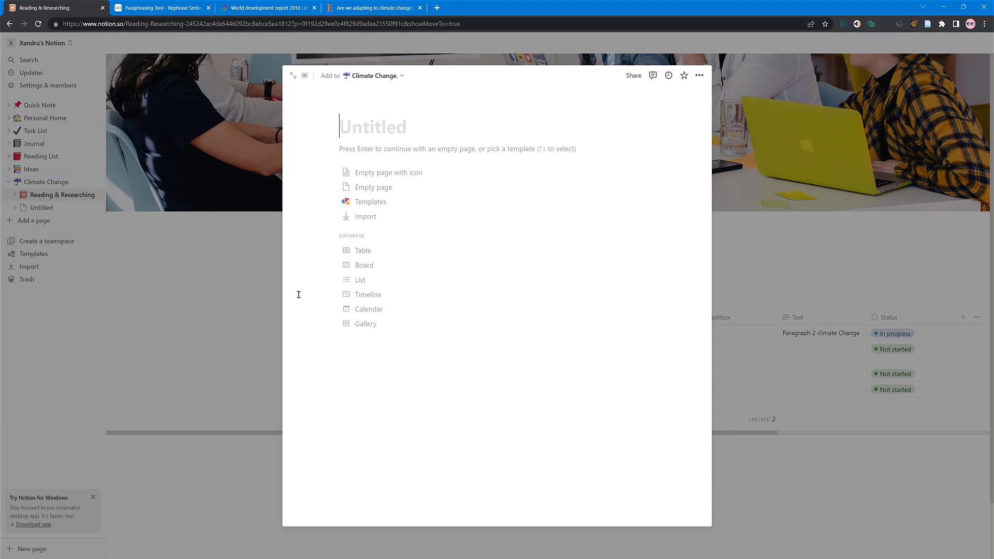
text(orga)
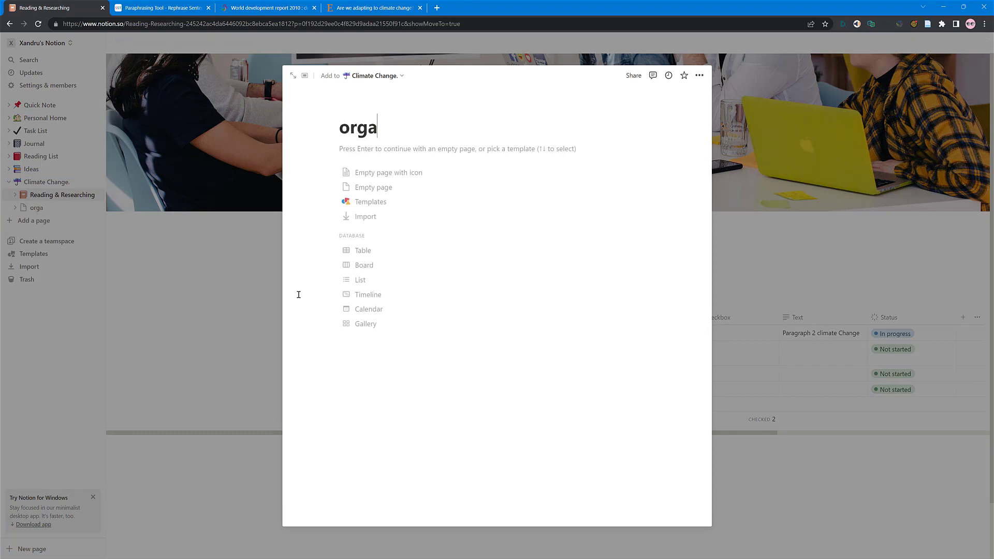
text(nising Time.)
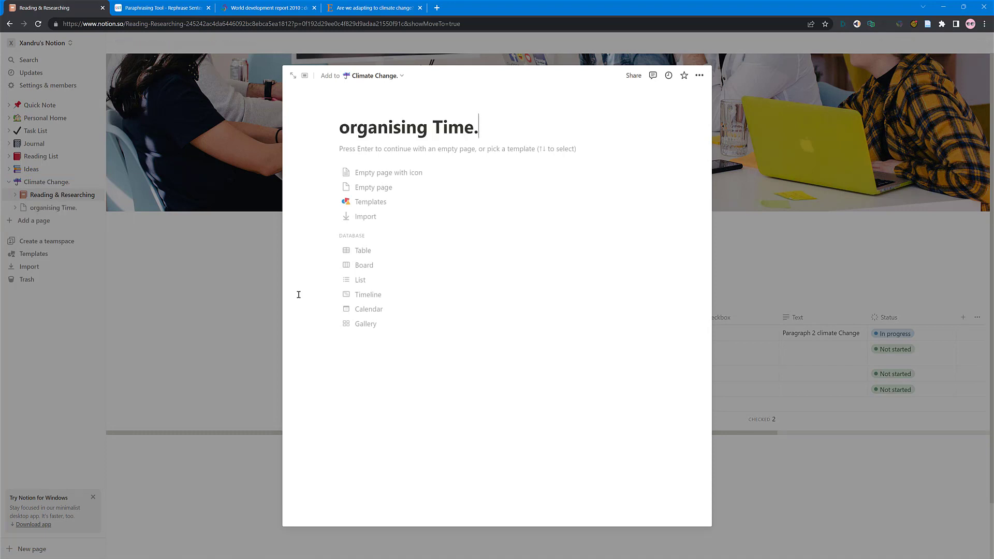
click(350, 128)
key(BackSpace)
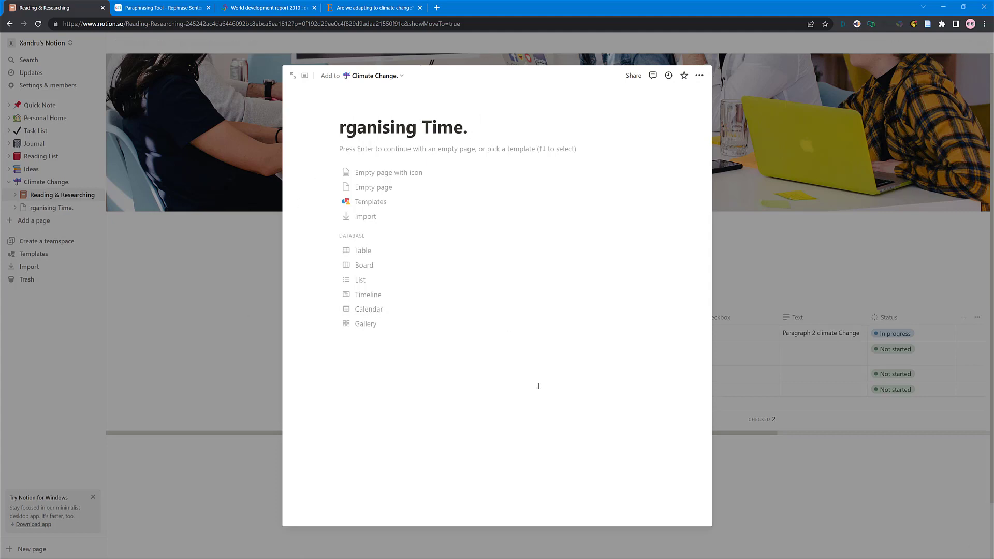
text(O)
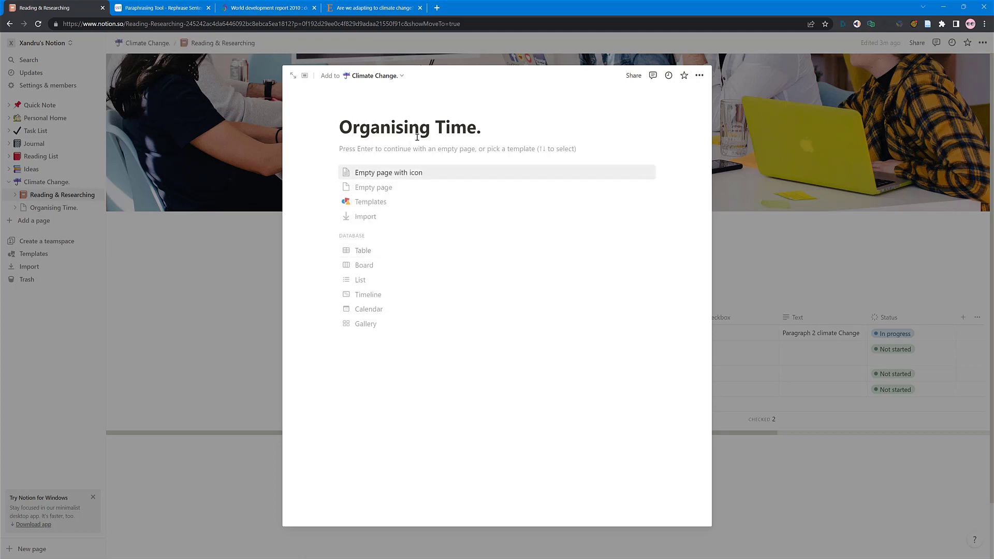
click(388, 149)
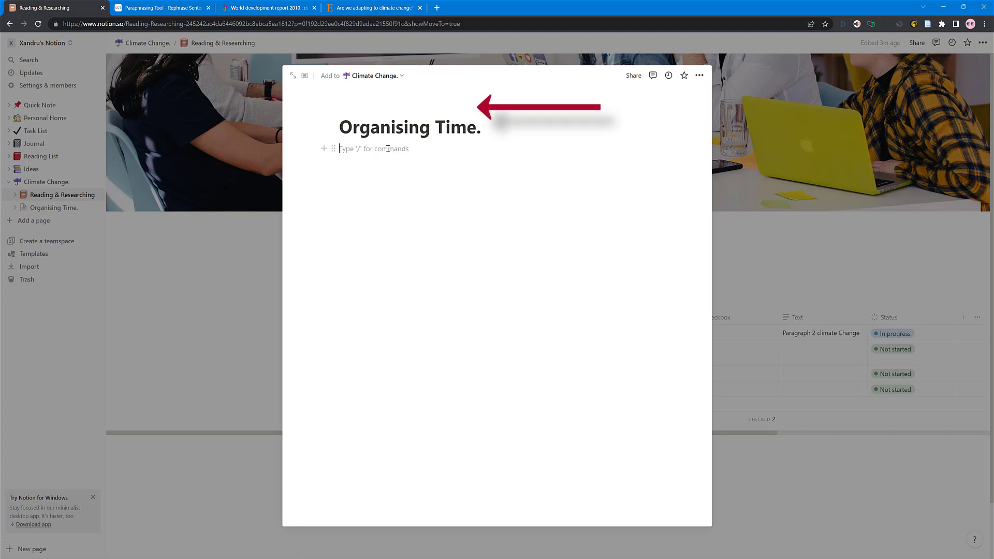
- Add a cover to the Organising Time page, using the Unsplash "calendar" search image of dates marked with red pins
mouse_move(366, 111)
click(401, 107)
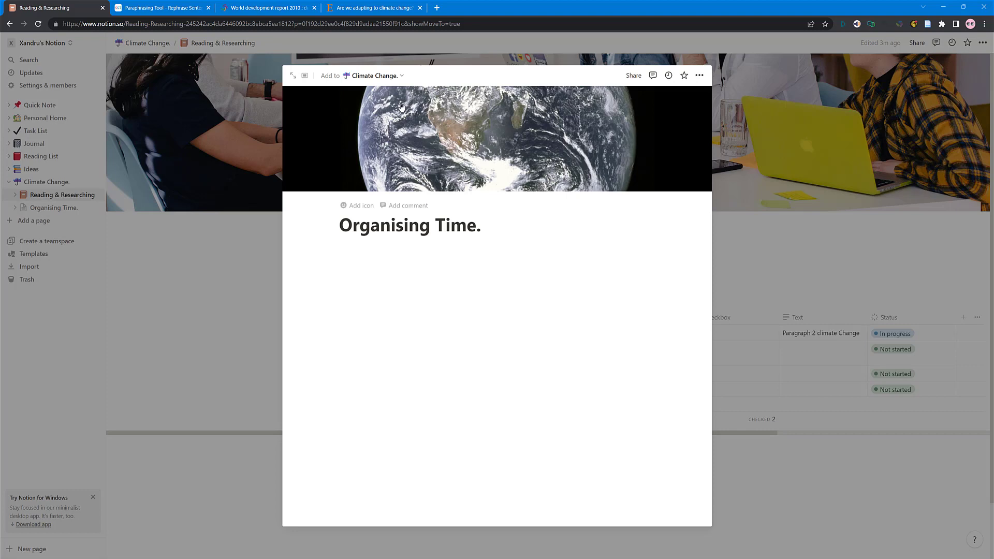
click(585, 182)
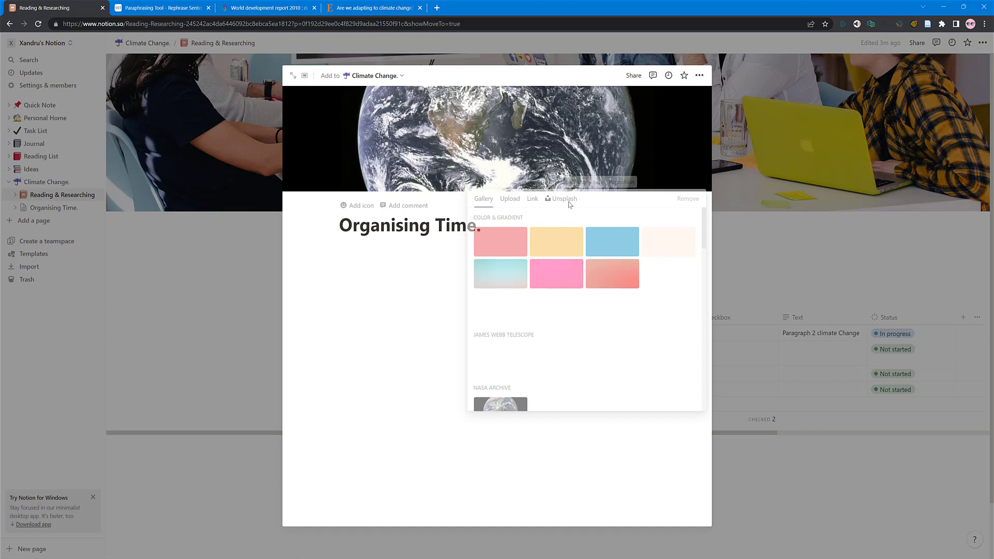
click(565, 198)
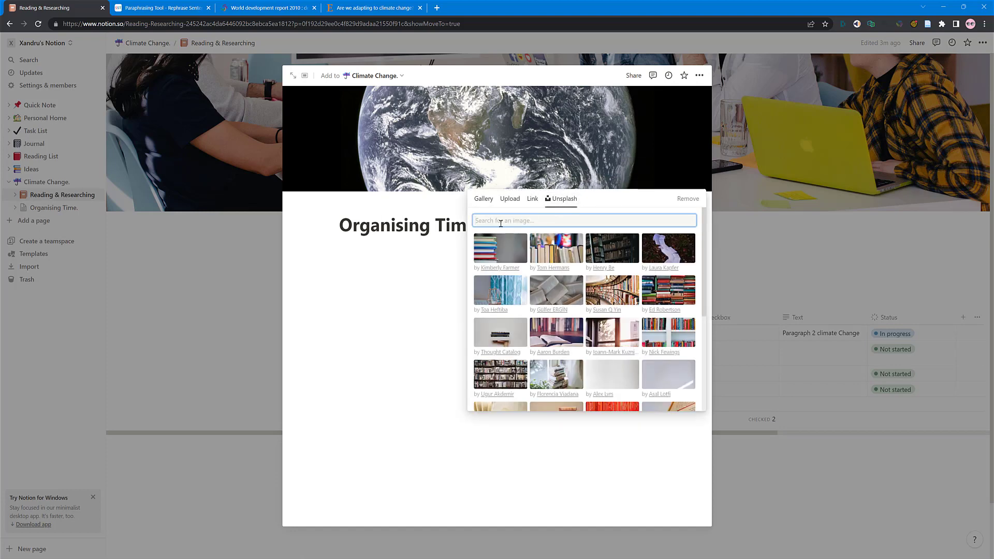
text(ca)
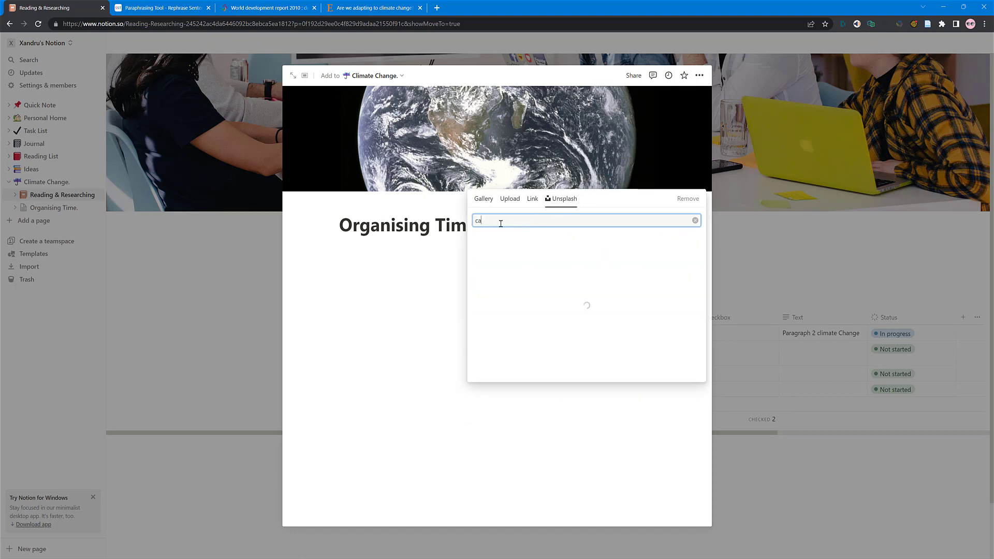
text(lendar)
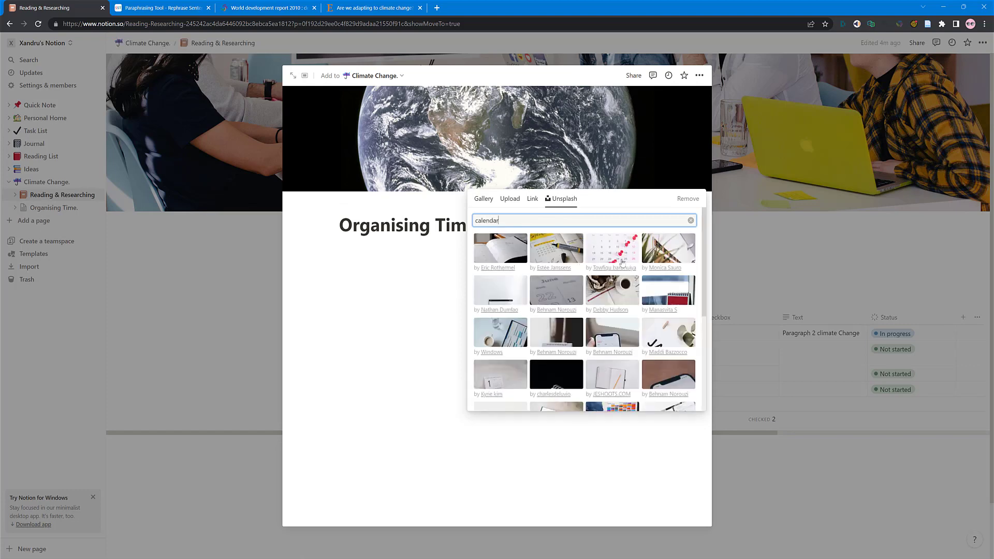
click(622, 260)
click(345, 346)
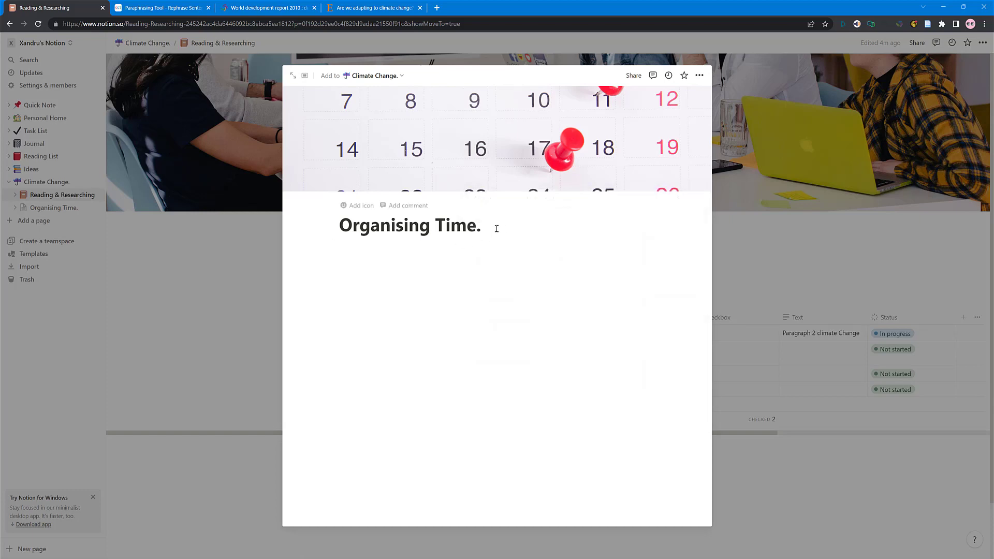
- Insert a calendar view in the body of the Organising Time page, based on a new database
click(497, 228)
key(Return)
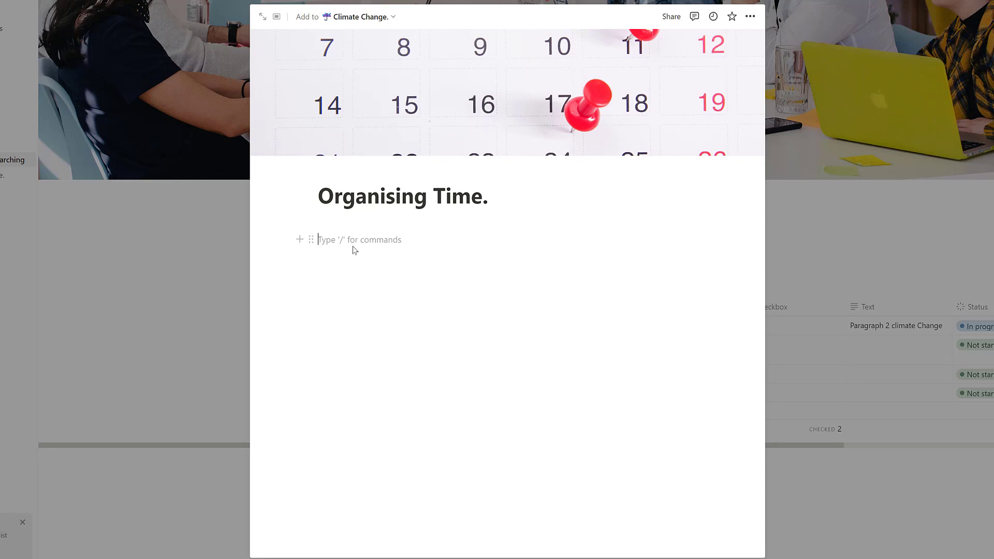
click(300, 240)
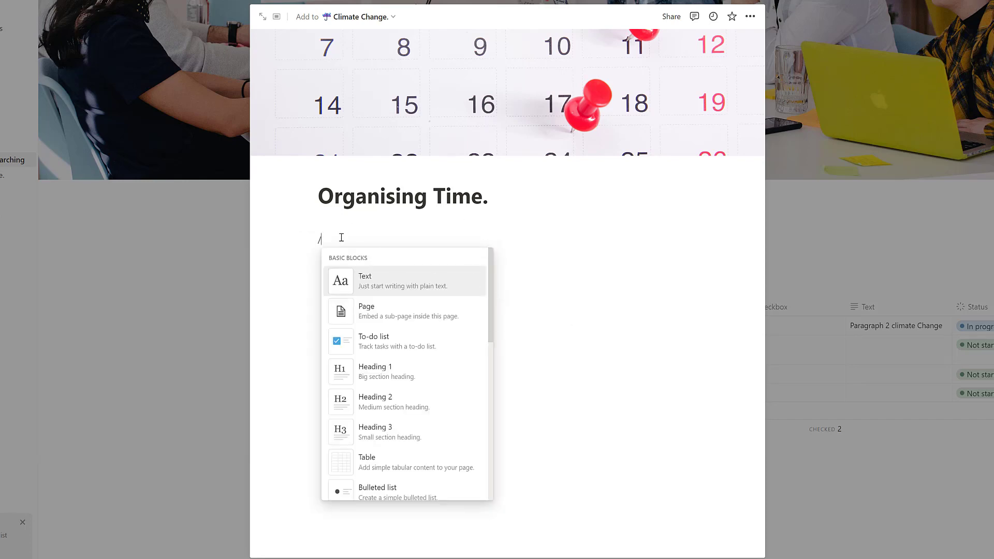
key(Down)
key(Down)
key(Down)
key(Down)
key(Down)
text(ca)
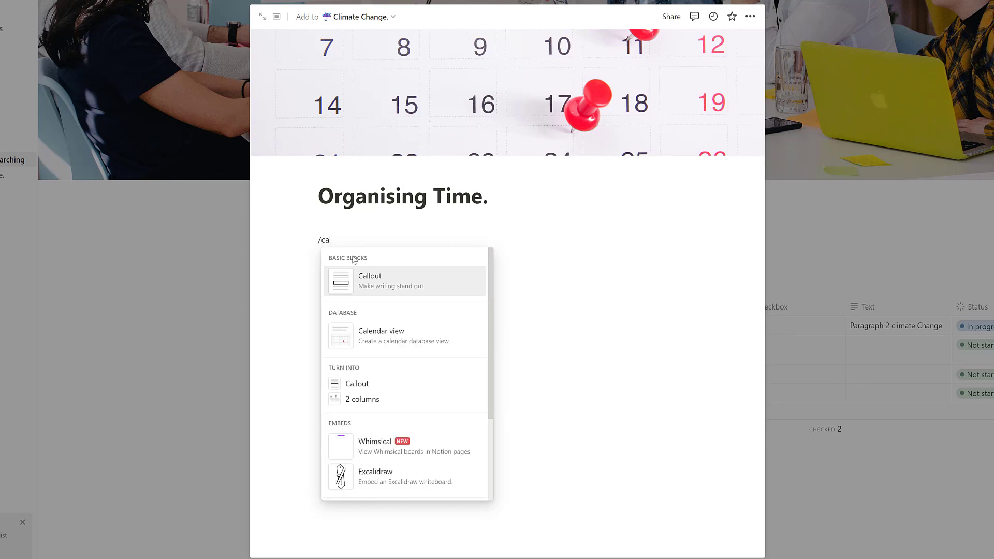
text(l)
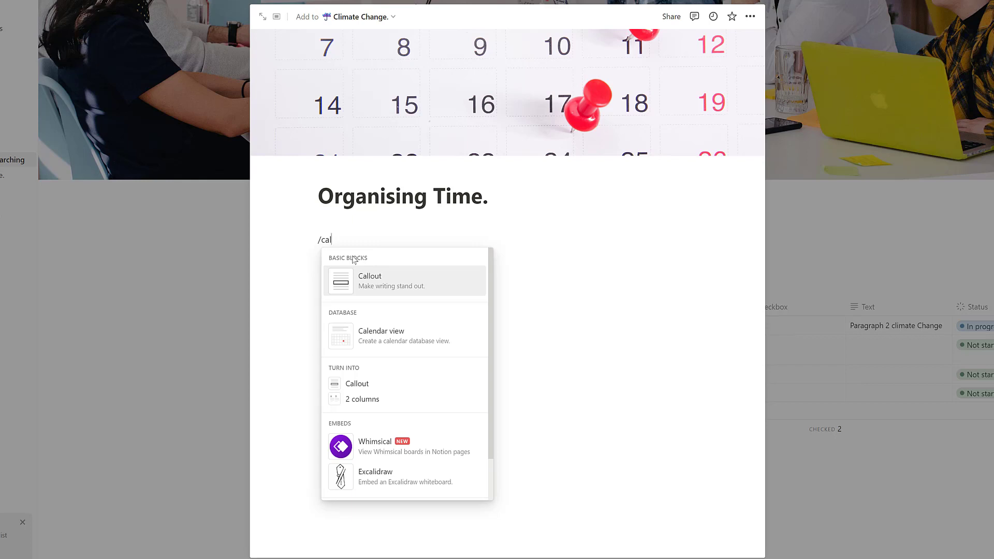
click(360, 334)
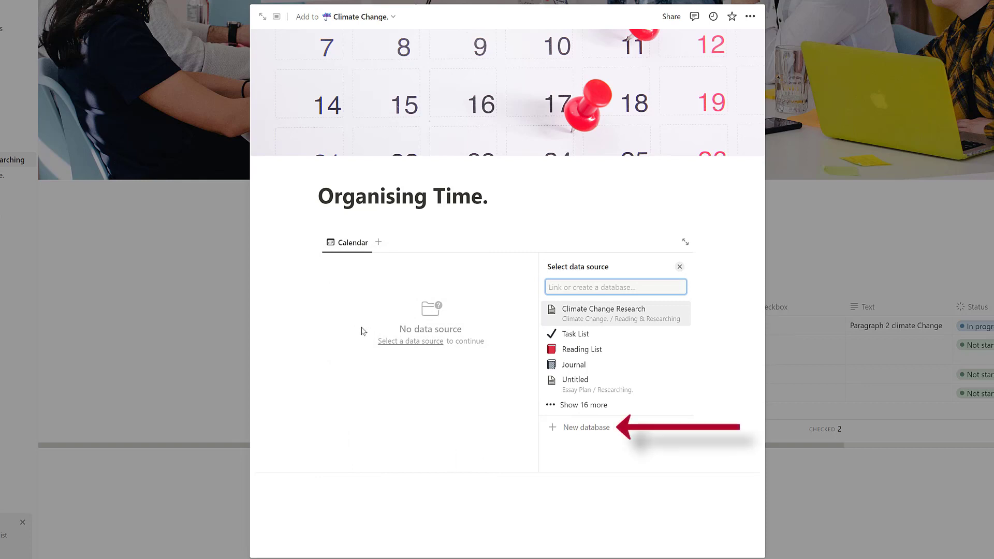
click(590, 430)
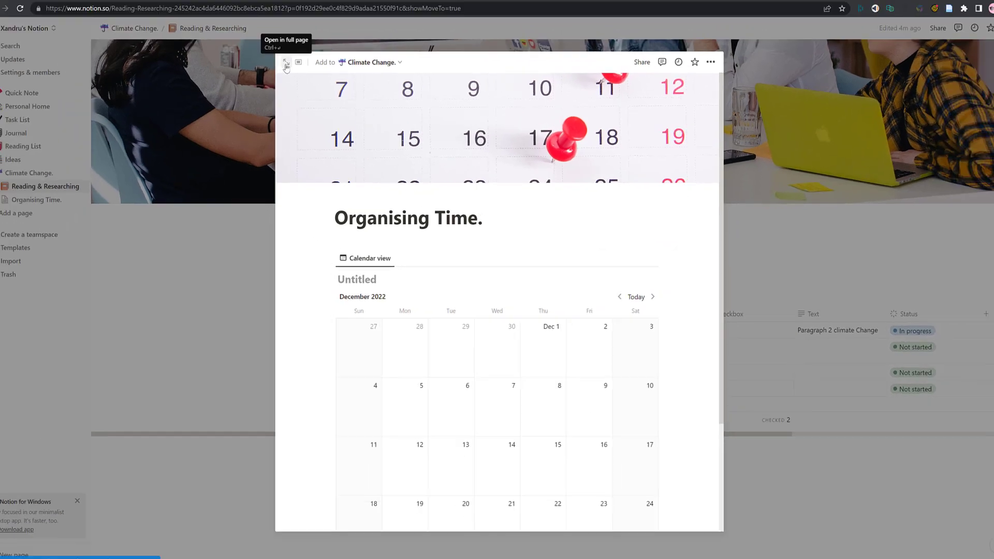
- Open Organising Time as a full page and check navigation through Climate Change and Reading & Researching, ending on Organising Time
click(284, 61)
drag(992, 176, 992, 211)
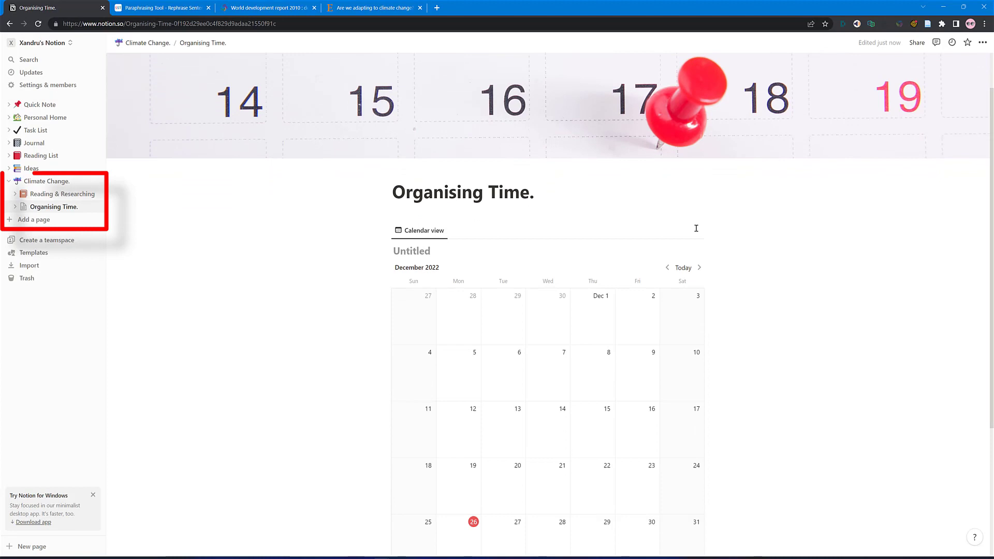
click(48, 181)
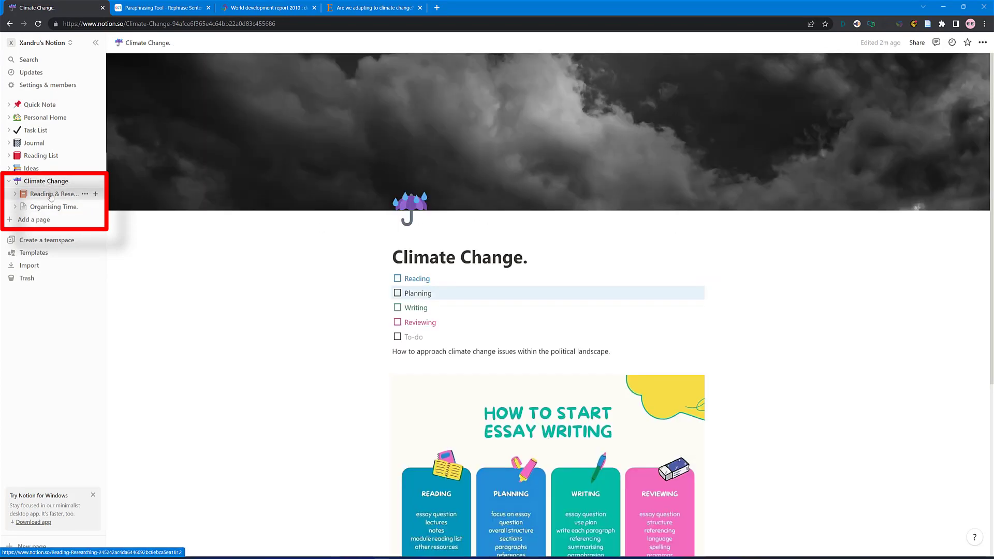
click(50, 195)
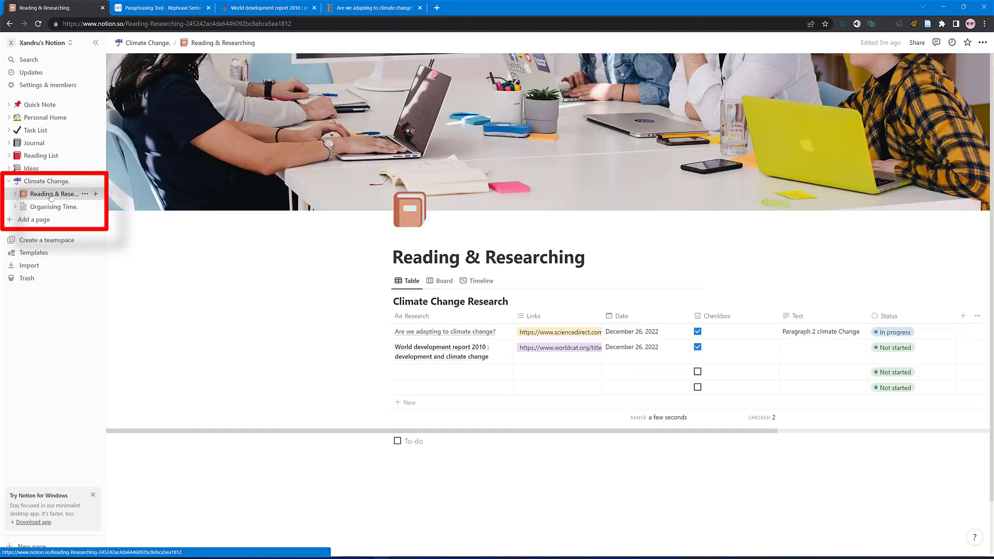
click(50, 208)
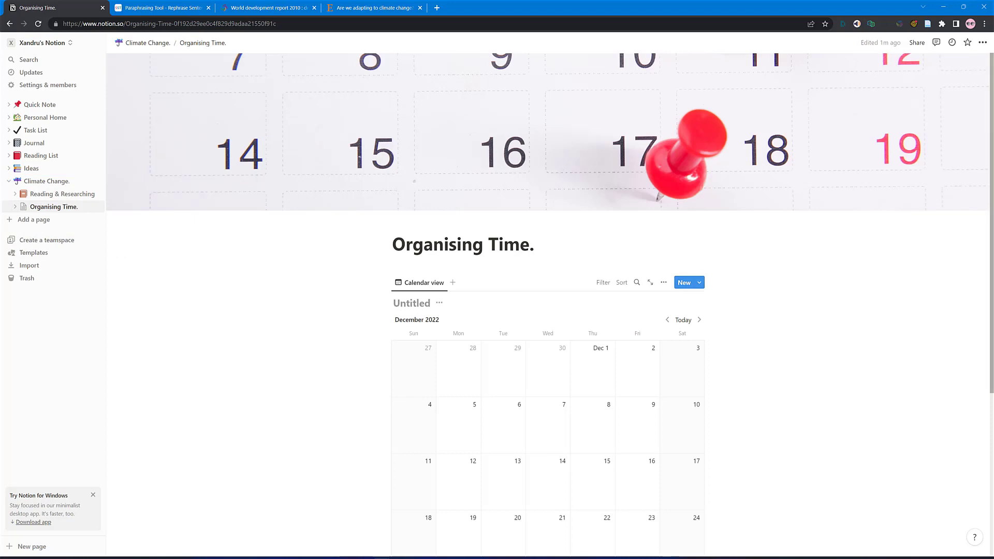
- Create a calendar entry on December 26, 2022 titled "Online Research Reading"
scroll(975, 352, down, 5)
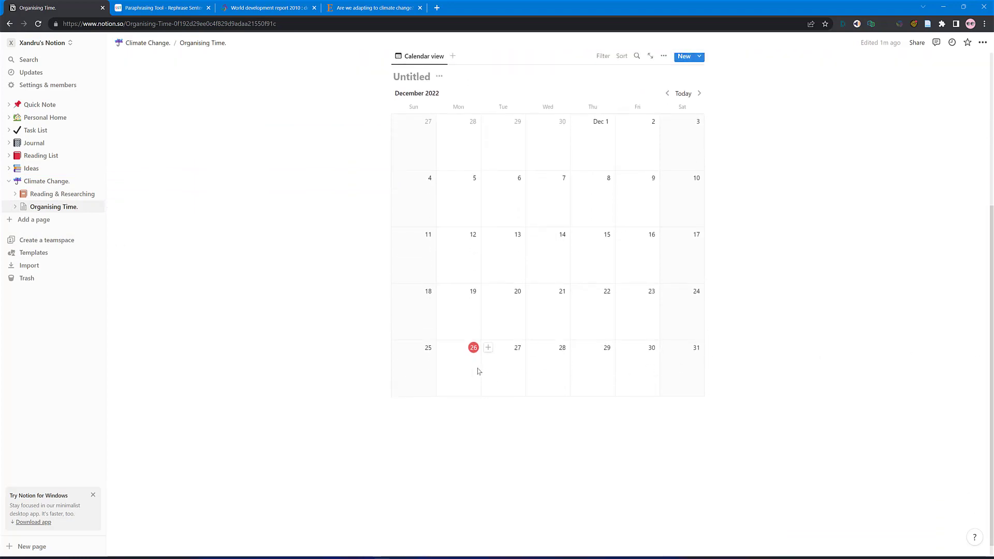
click(443, 348)
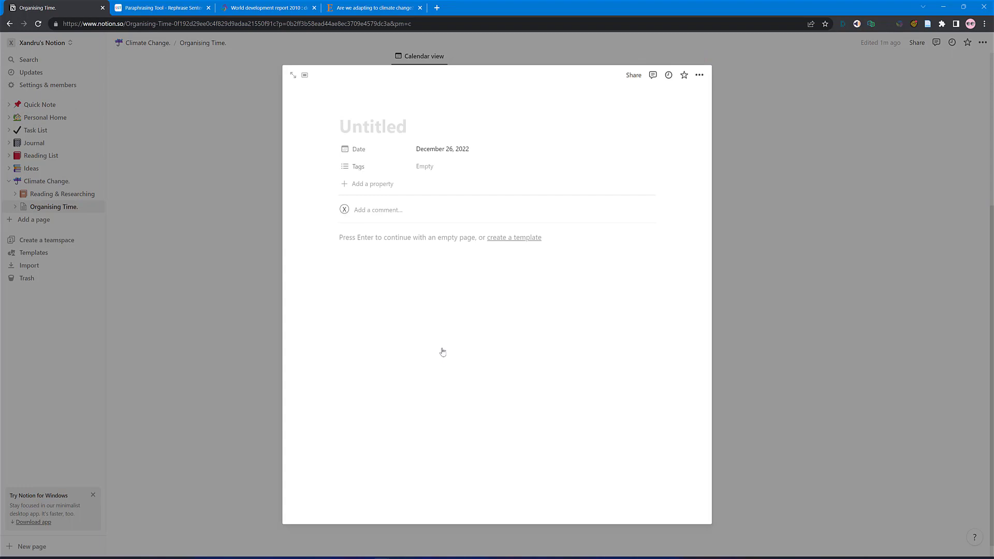
text(Online )
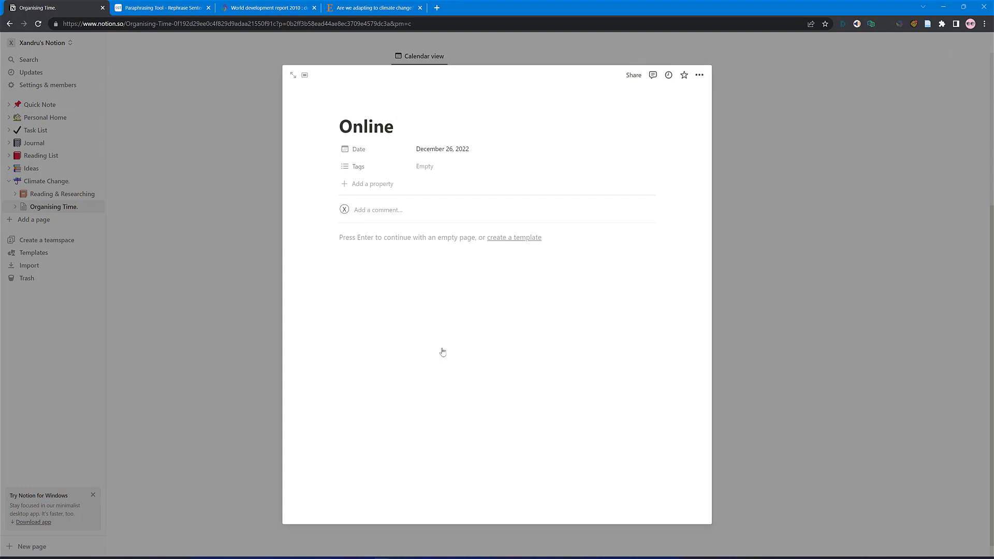
text(Research Reading)
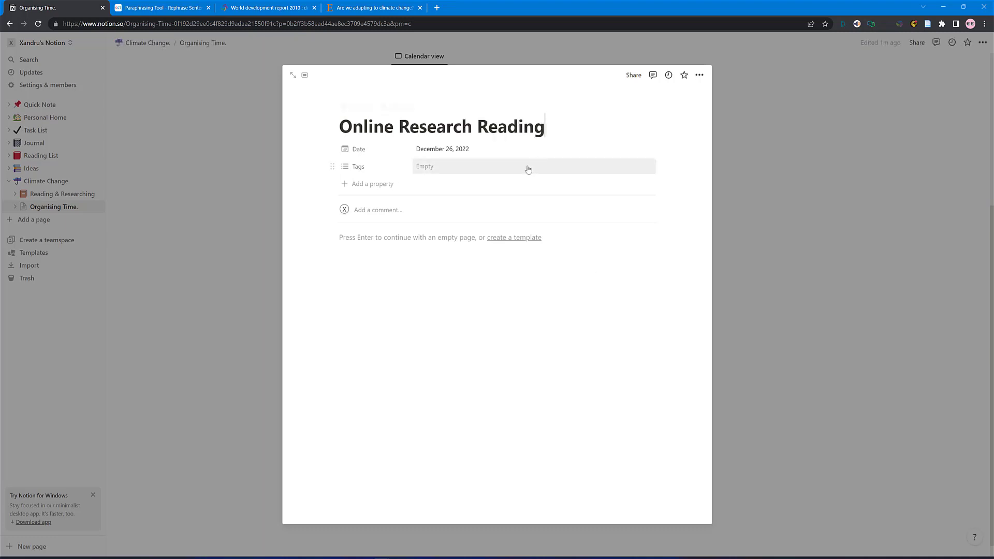
- Include a time in the entry's date and set it to 10:00 AM
click(471, 150)
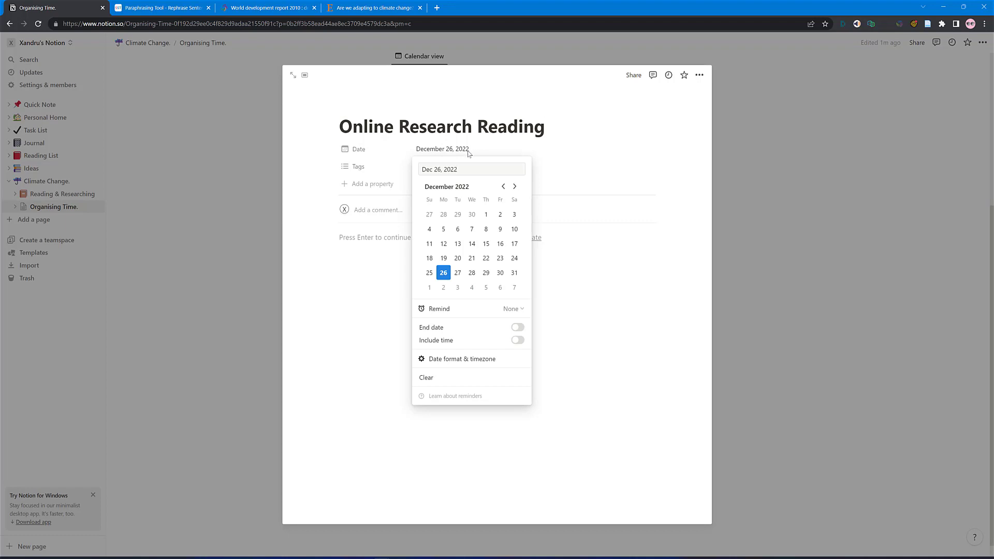
click(518, 340)
key(BackSpace)
key(BackSpace)
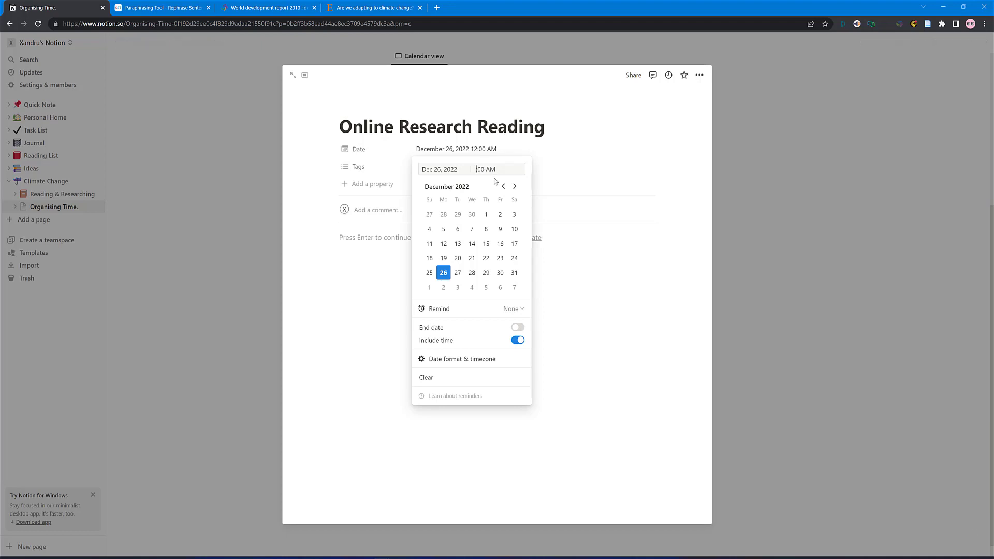
text(10)
click(592, 342)
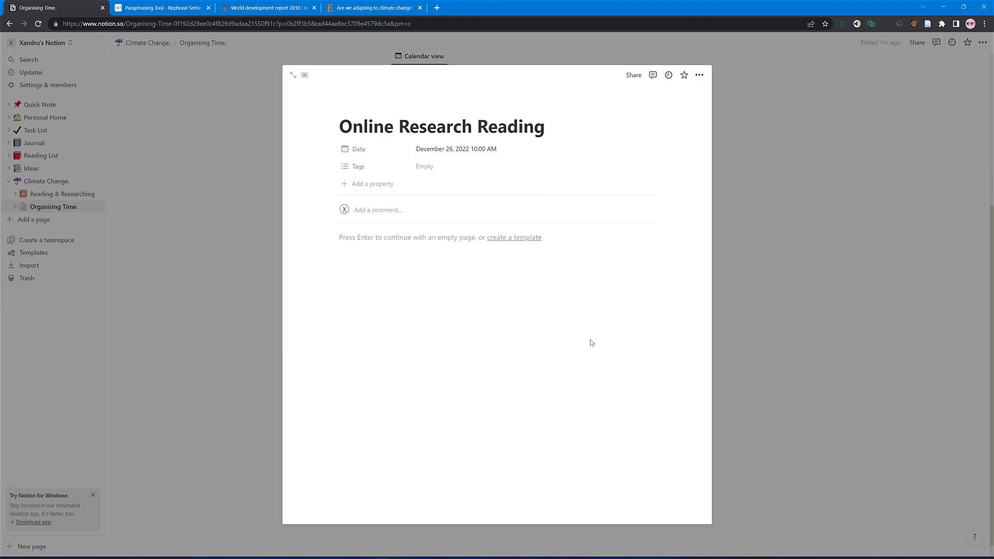
- Rename the entry's Tags property to "Need to do"
click(423, 168)
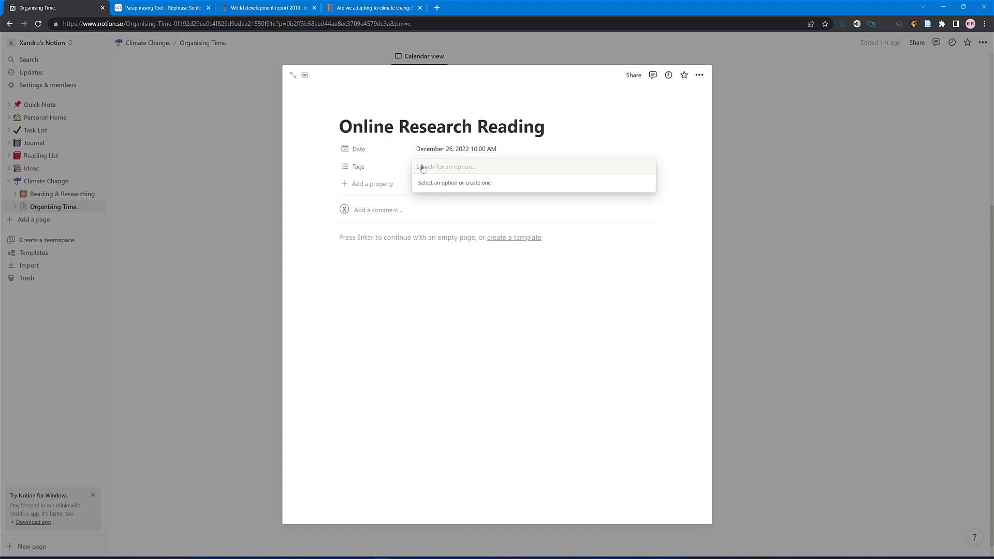
click(348, 169)
click(348, 169)
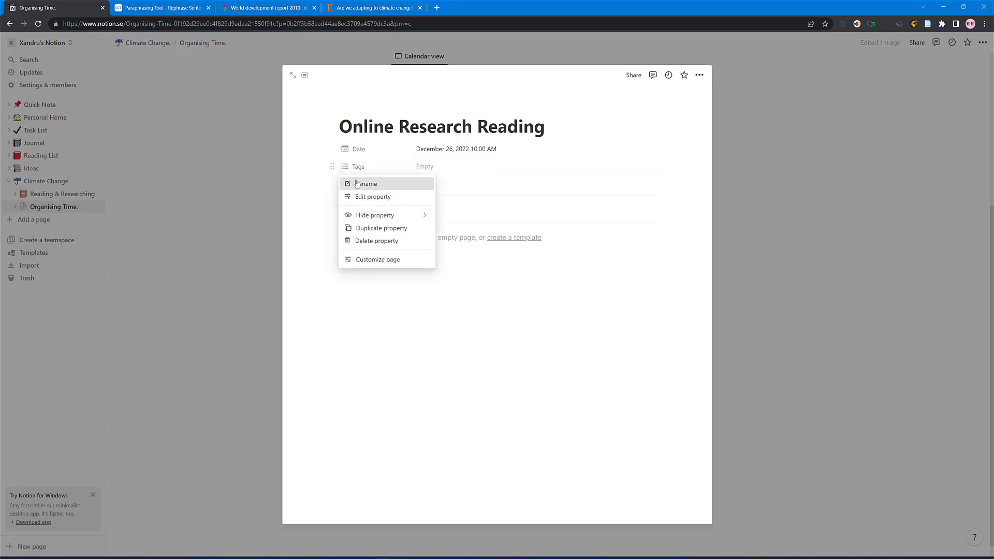
click(365, 184)
text(Need to do)
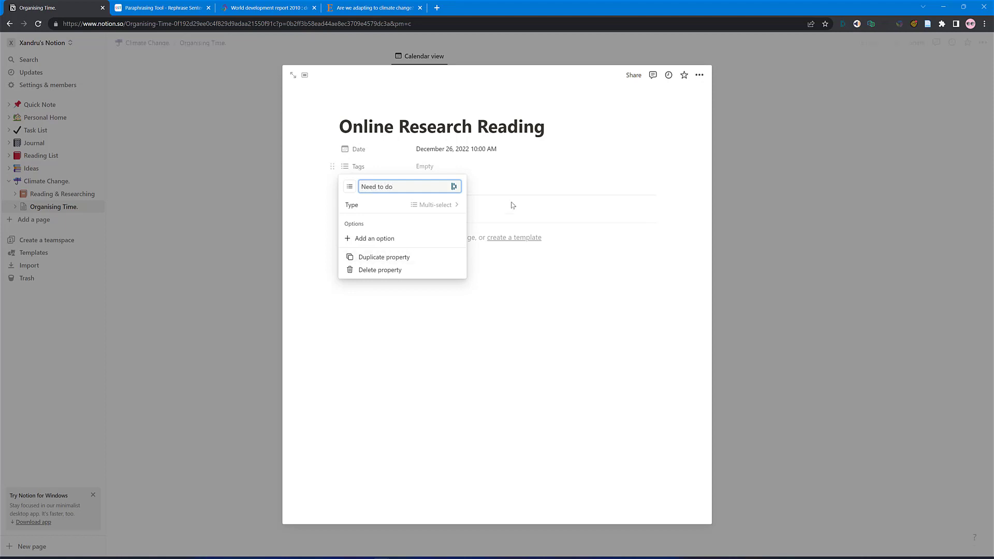
click(514, 177)
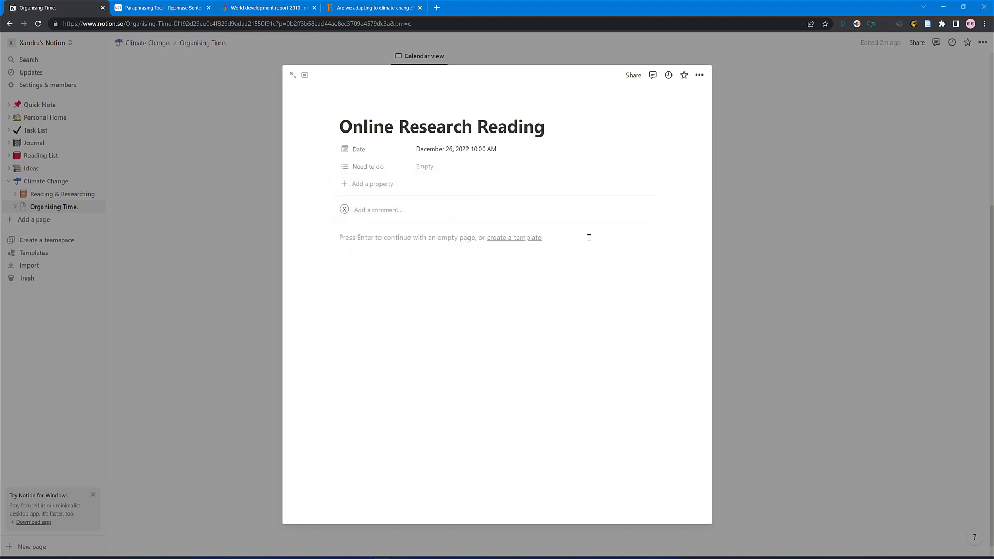
- Add a Status property to the Online Research Reading entry, colour its In progress option brown, and close the entry
click(362, 186)
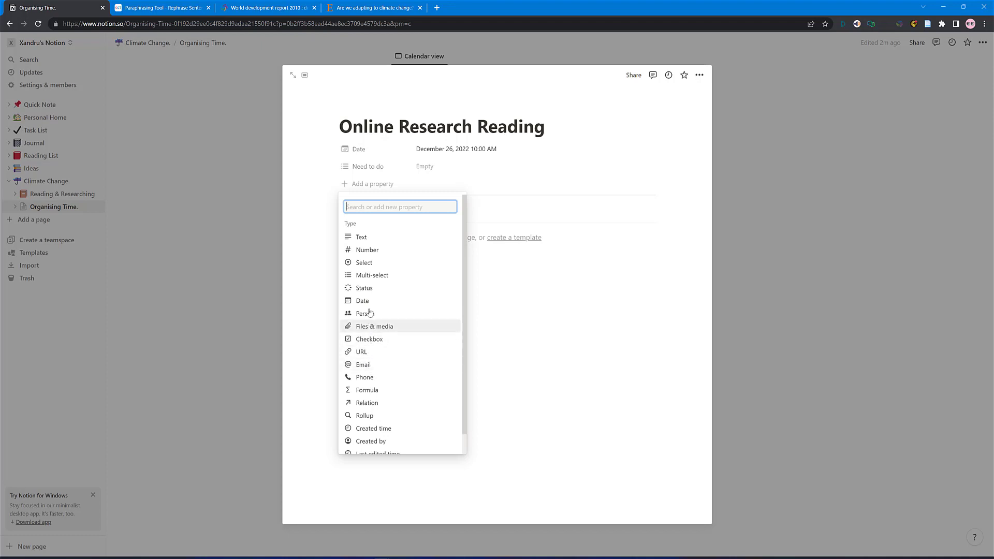
click(369, 289)
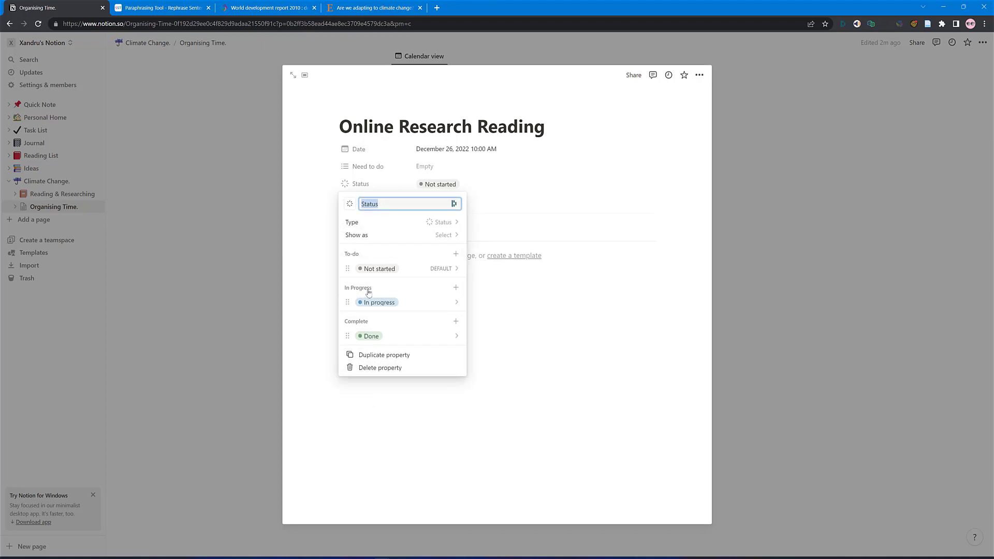
click(372, 303)
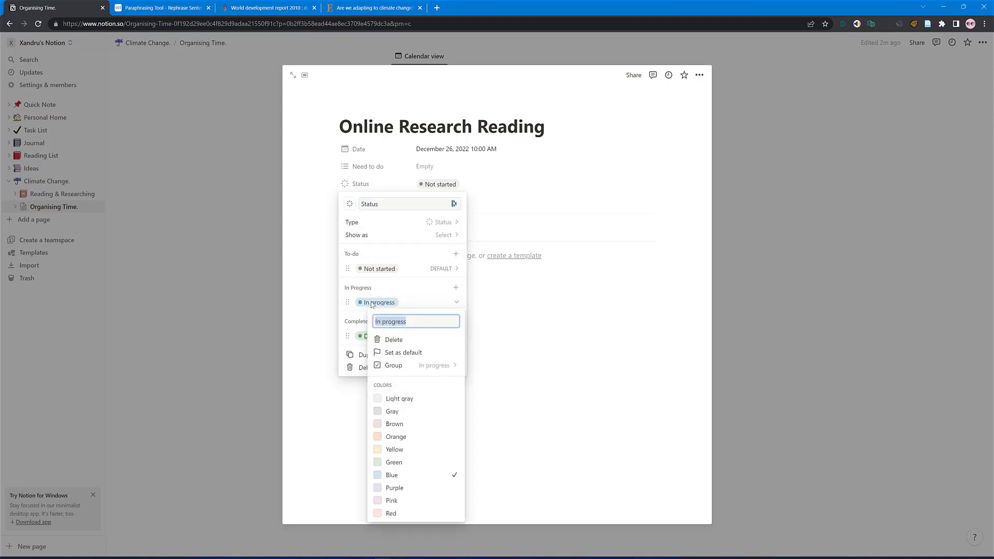
click(393, 424)
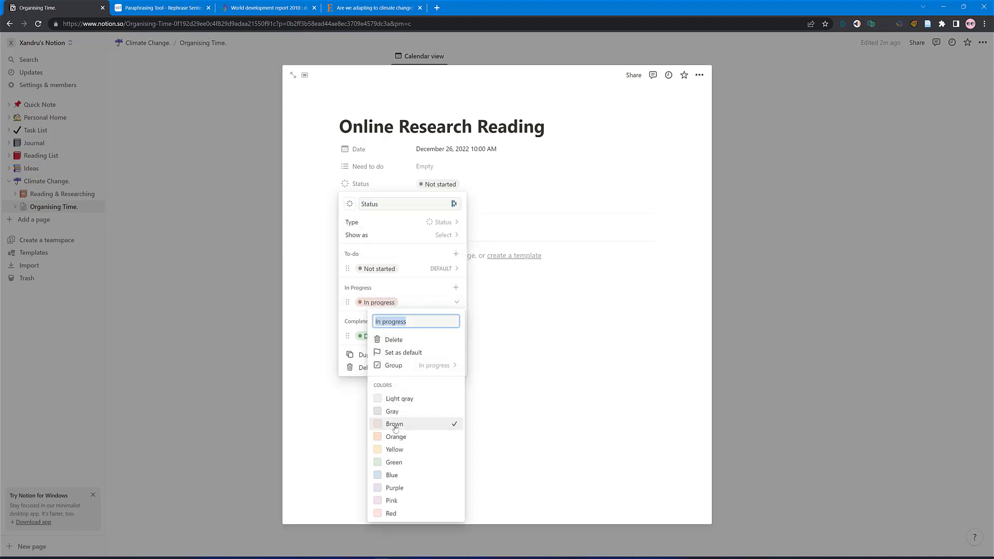
click(521, 337)
click(522, 336)
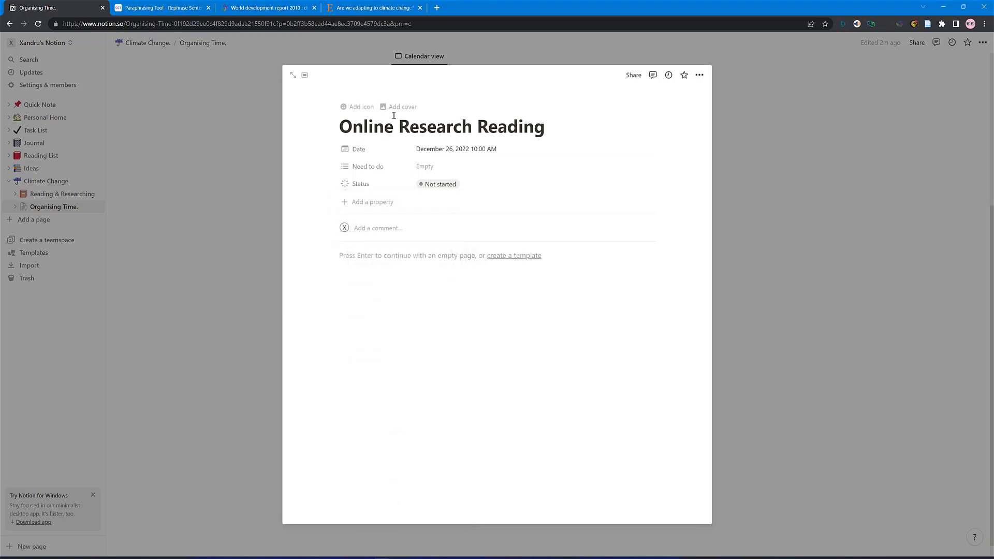
click(263, 113)
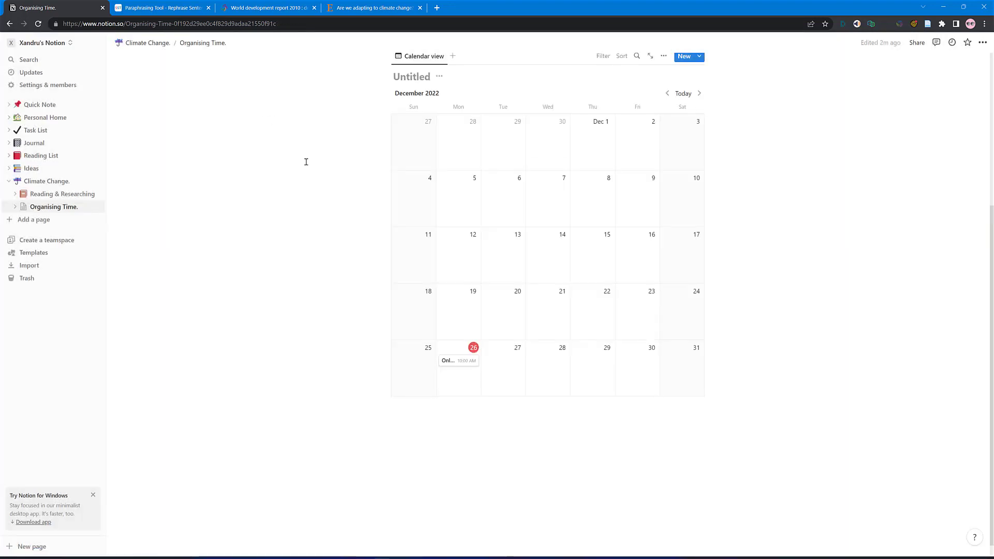
- Reopen the Online Research Reading entry, add it to Favorites, remove it again, and return to the calendar
click(450, 362)
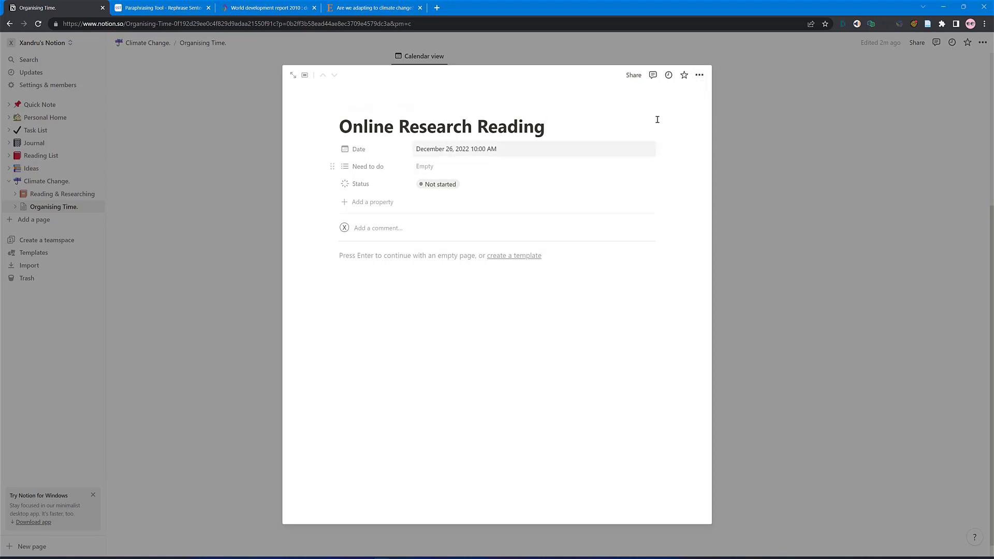
click(683, 75)
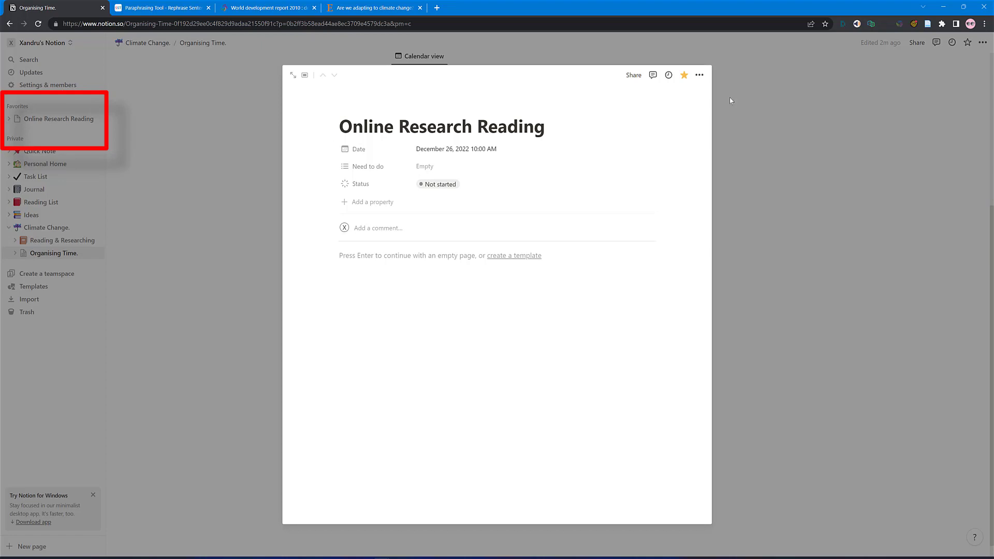
click(685, 75)
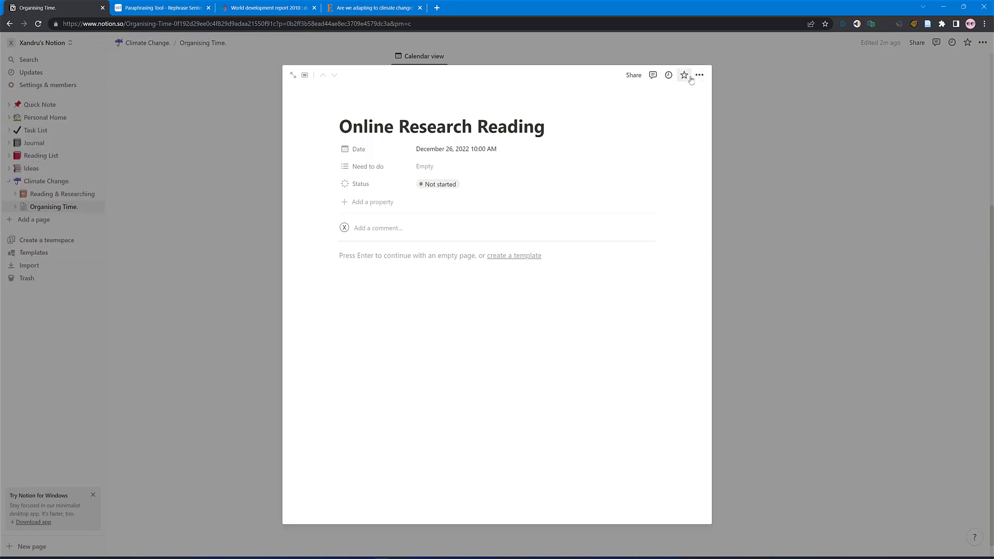
click(748, 91)
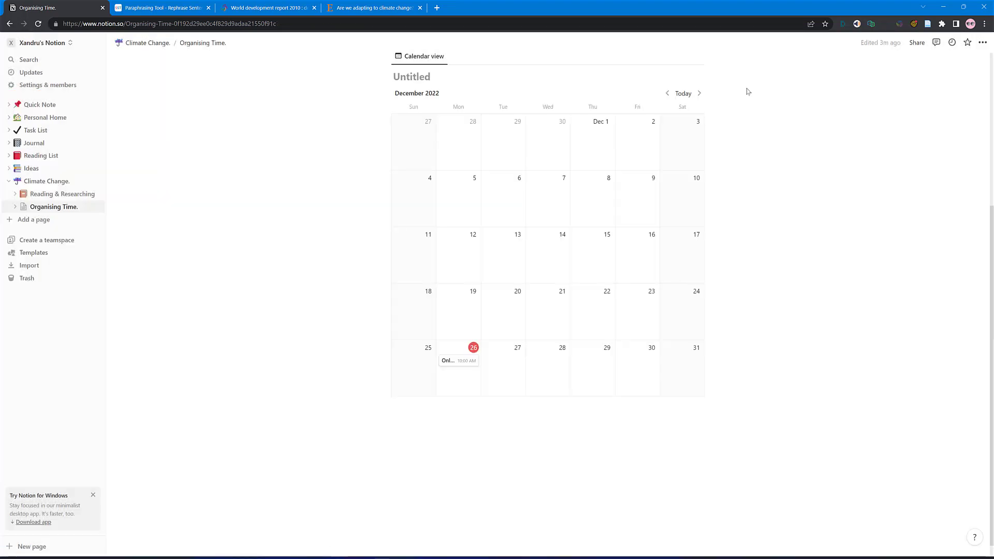
- Go to the Climate Change page and open the Notion for mobile article from the help documentation
click(34, 182)
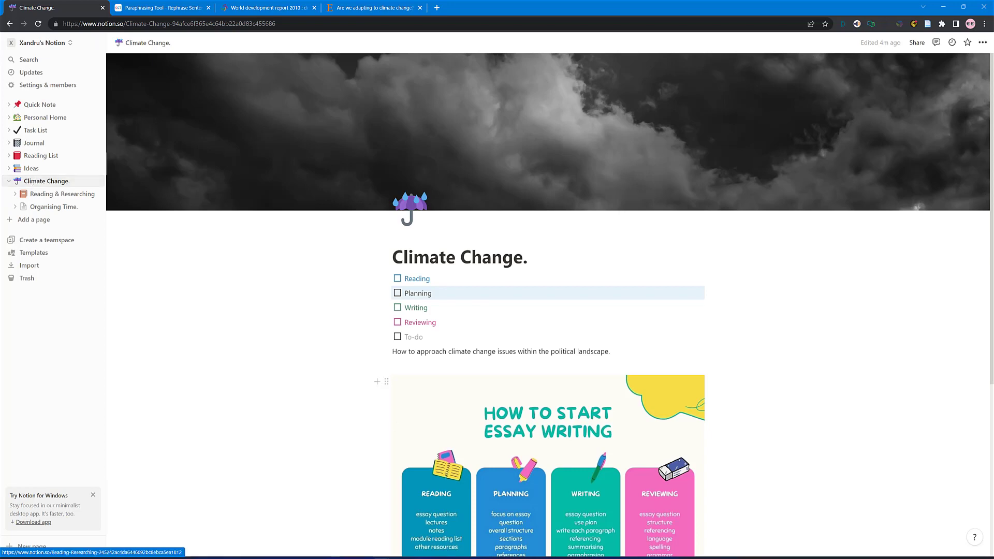
click(975, 539)
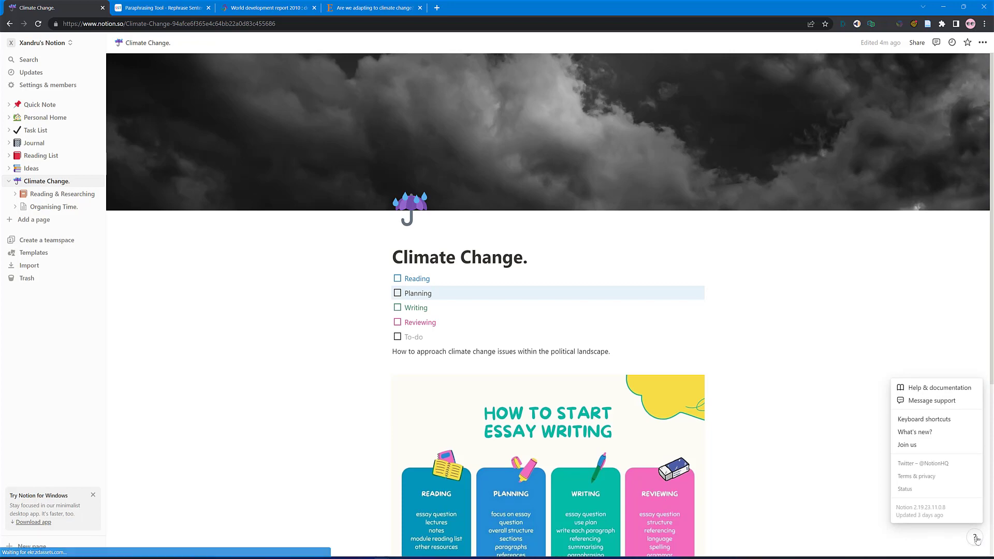
click(938, 389)
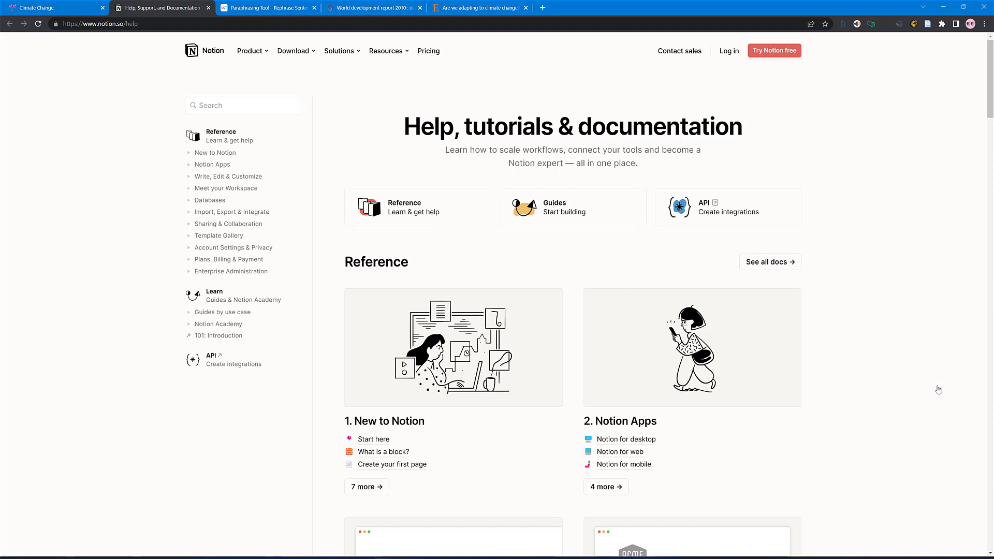
click(625, 465)
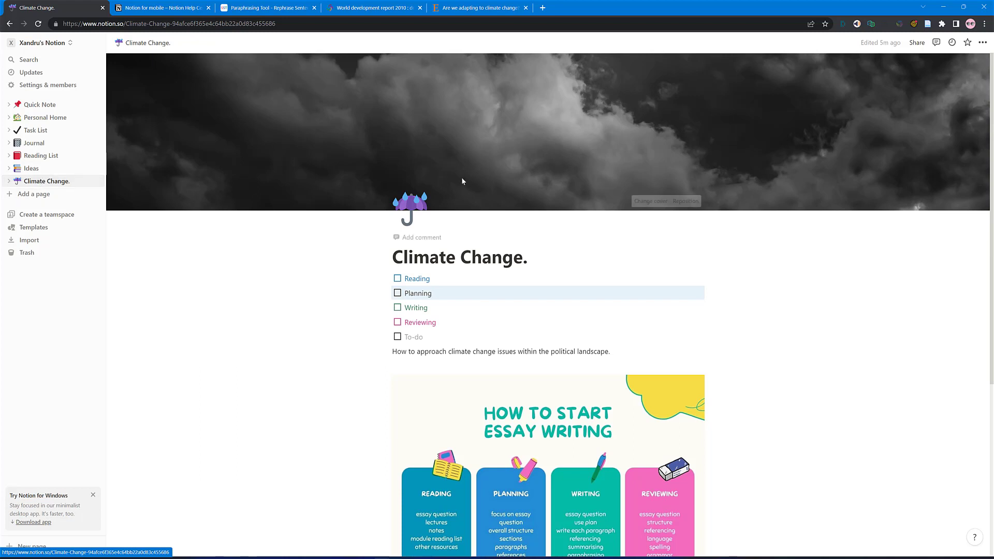
- Add the Climate Change page to Favorites and check navigation to its subpages from there, ending on Climate Change with the subpages collapsed
click(967, 42)
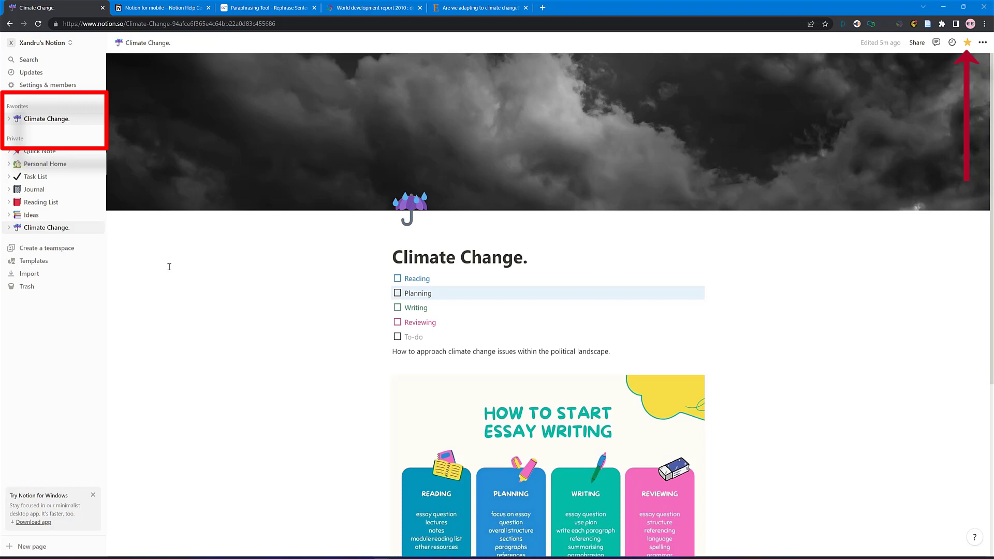
click(8, 119)
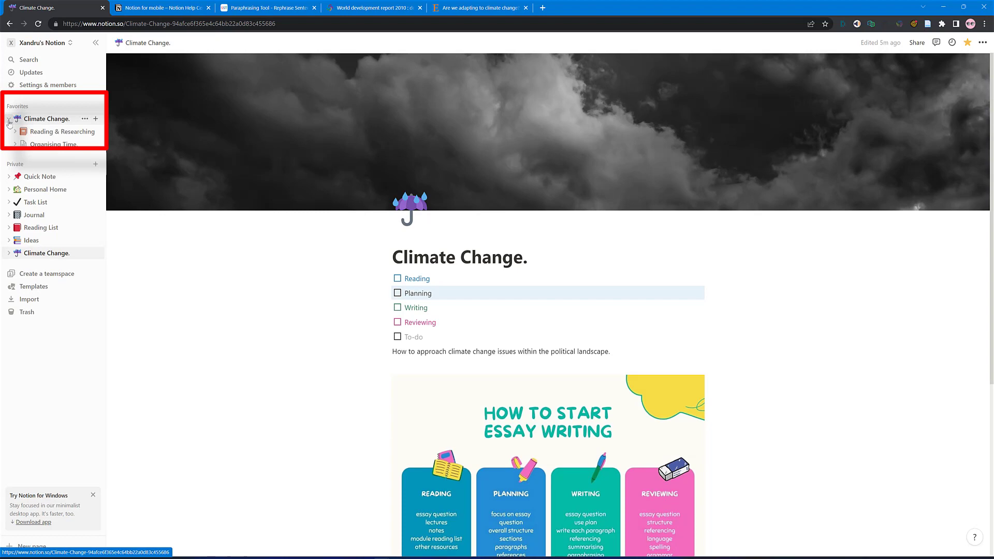
click(43, 133)
click(46, 144)
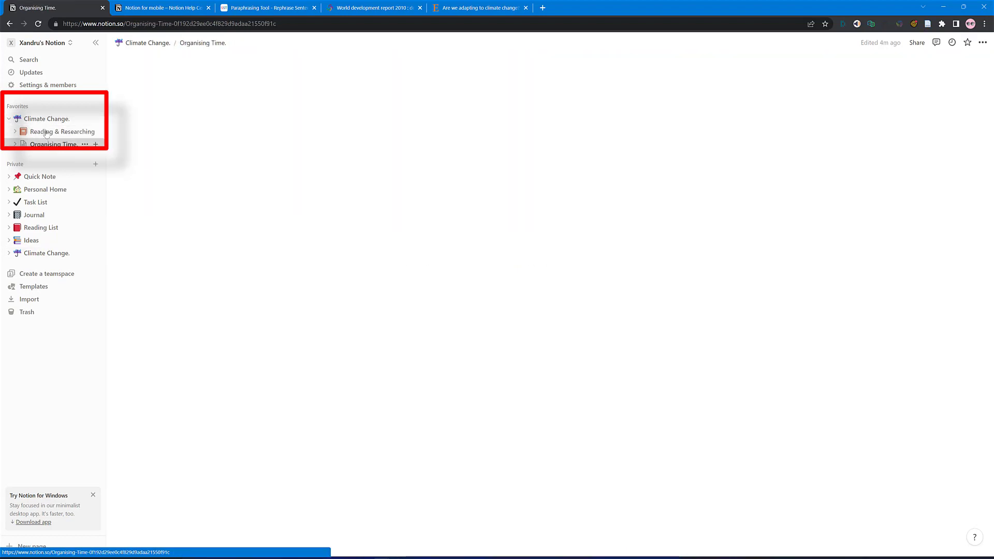
click(46, 120)
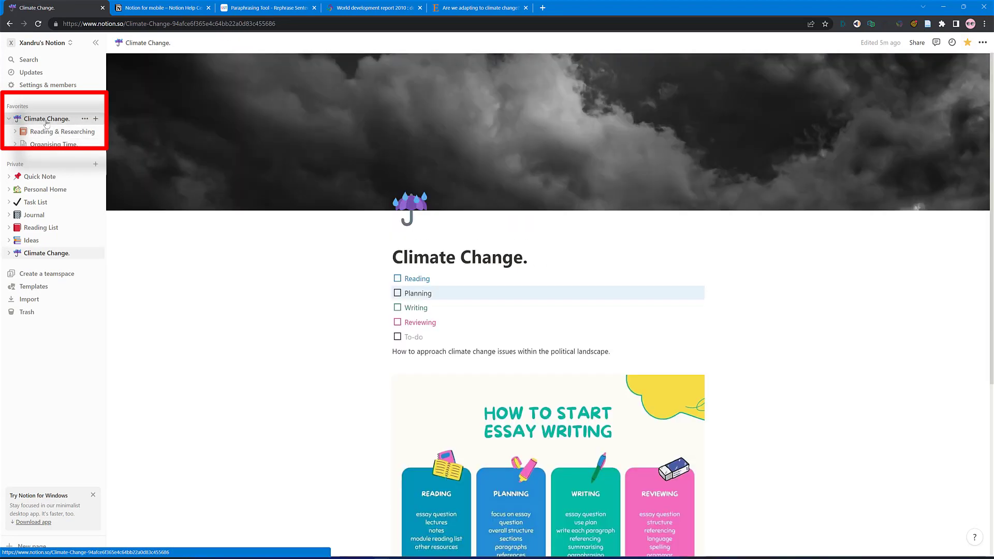
click(8, 119)
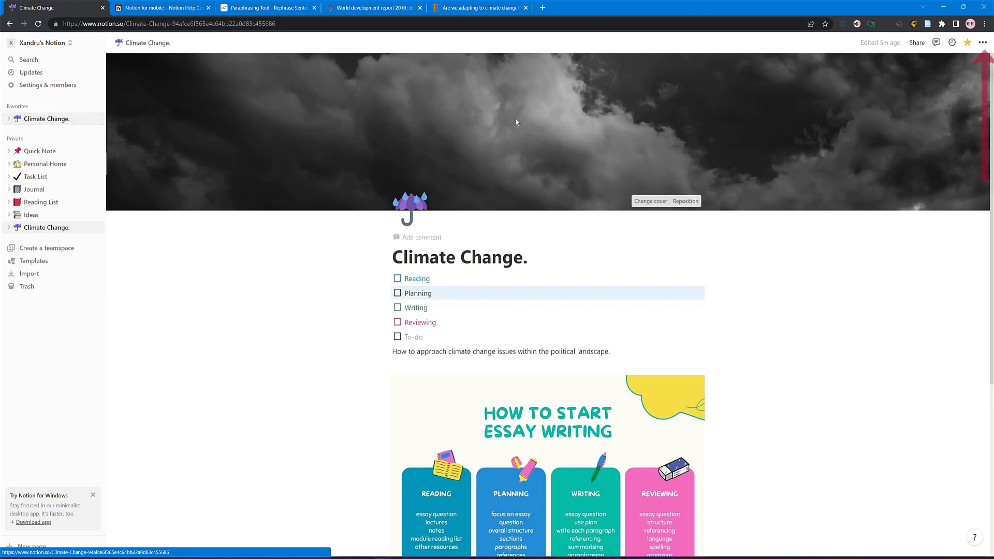
- Export everything on the Climate Change page as Markdown & CSV with subpages included, and inspect the downloaded archive's files
click(983, 42)
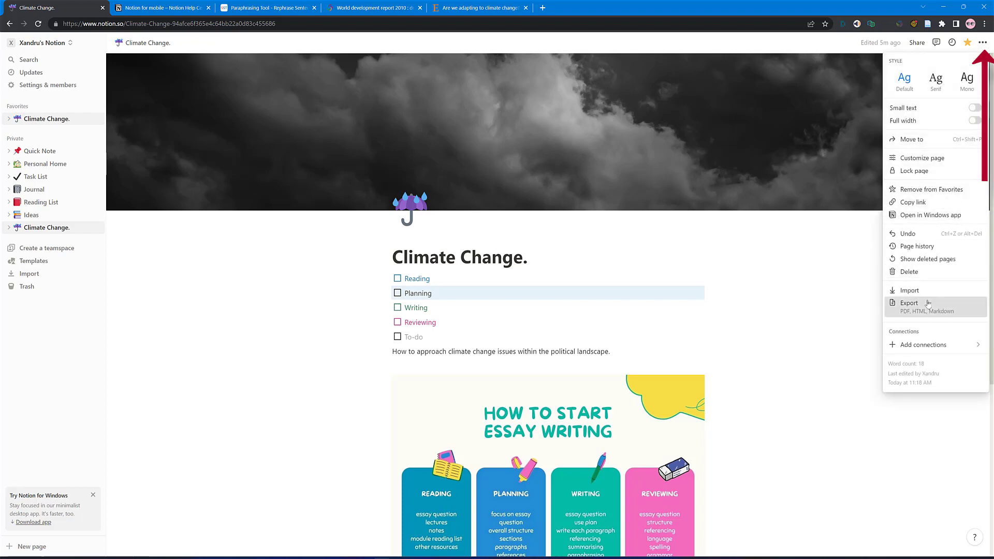
click(925, 306)
click(546, 249)
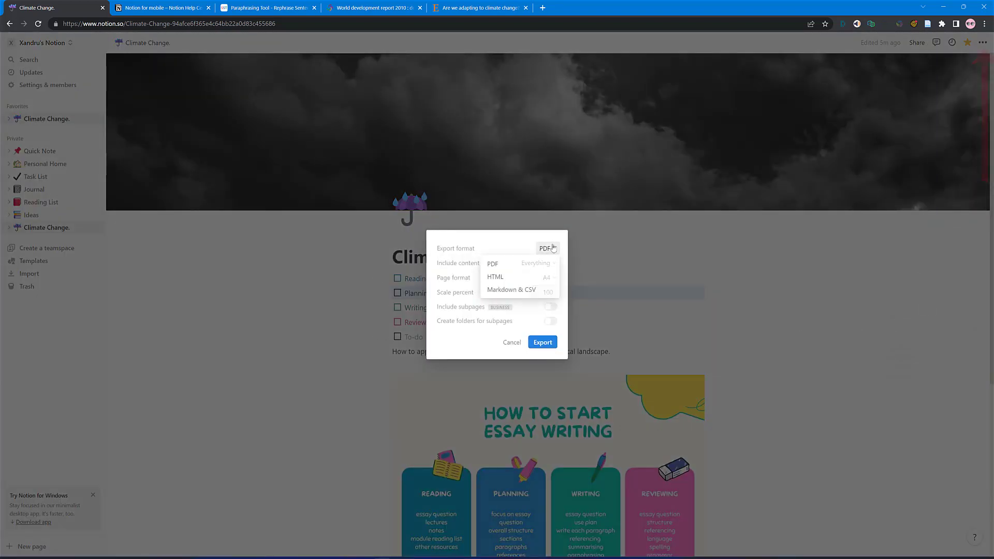
click(495, 290)
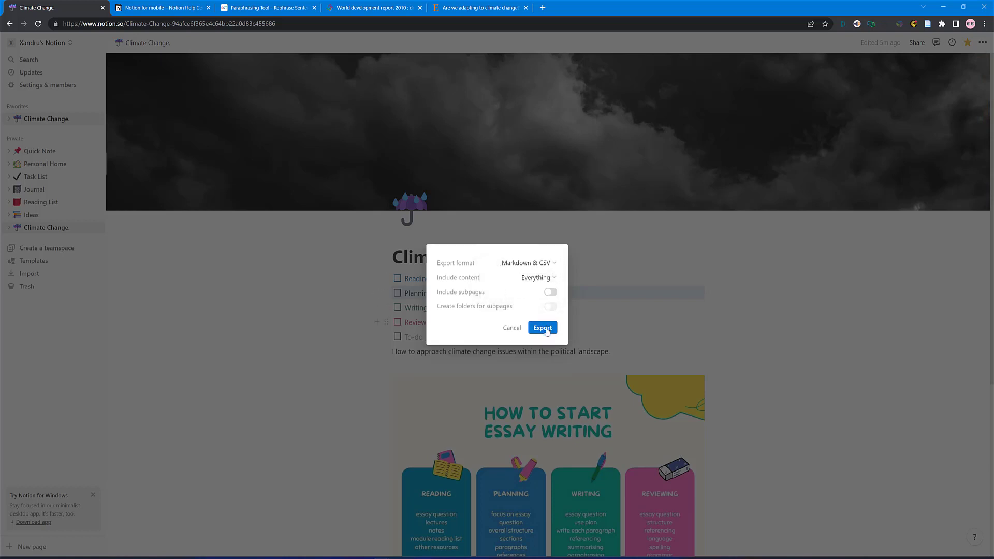
click(553, 293)
click(553, 293)
click(553, 293)
click(544, 328)
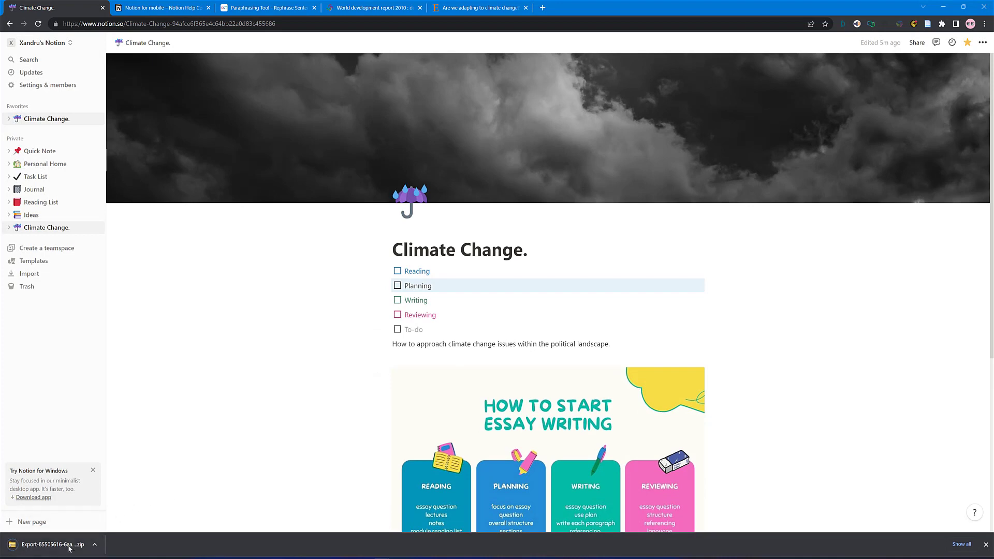
click(71, 544)
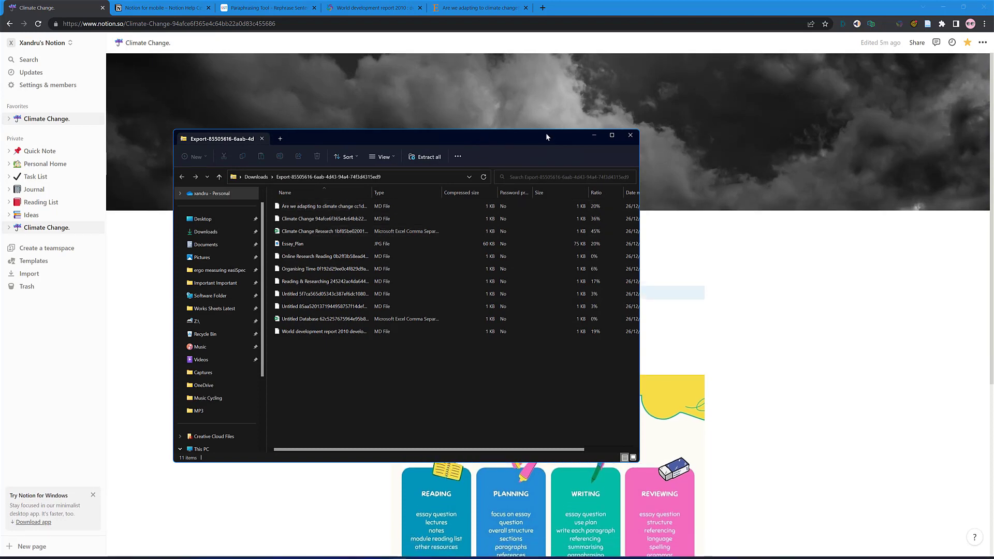
click(630, 136)
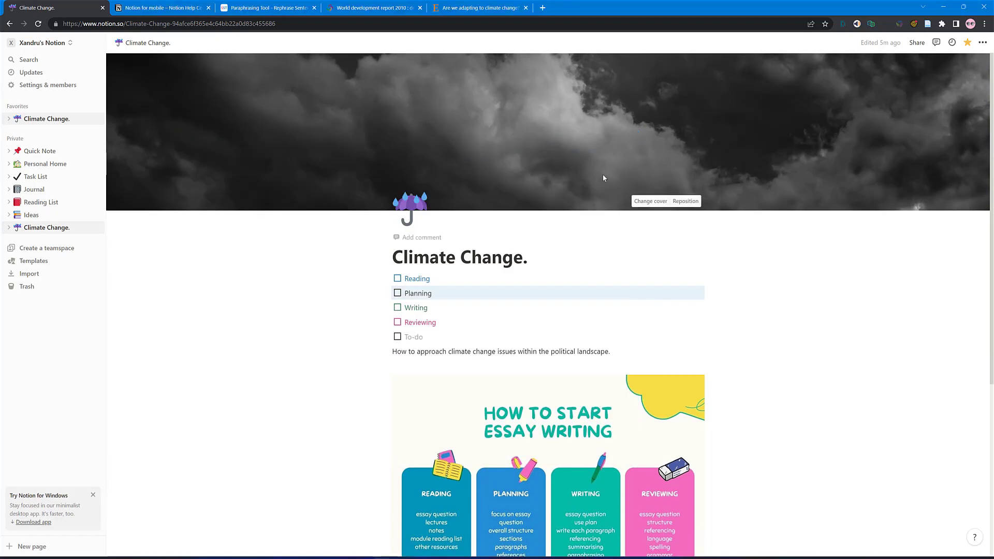